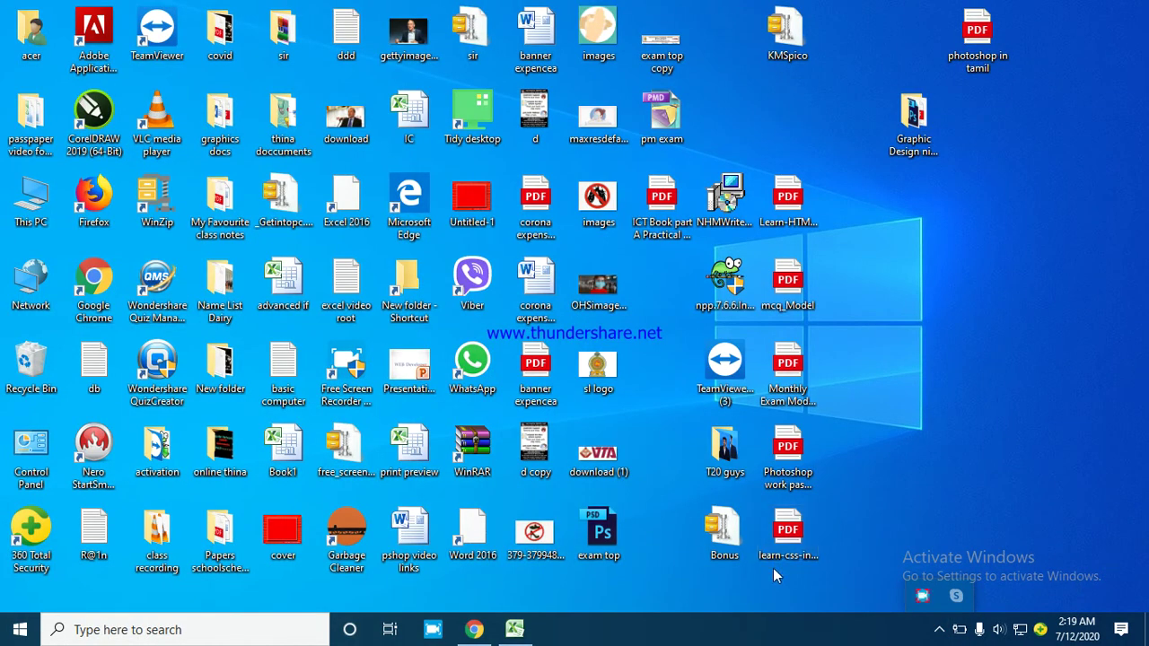
- Restore the q1 p60 workbook and look over the Sheet2 sales table
click(527, 635)
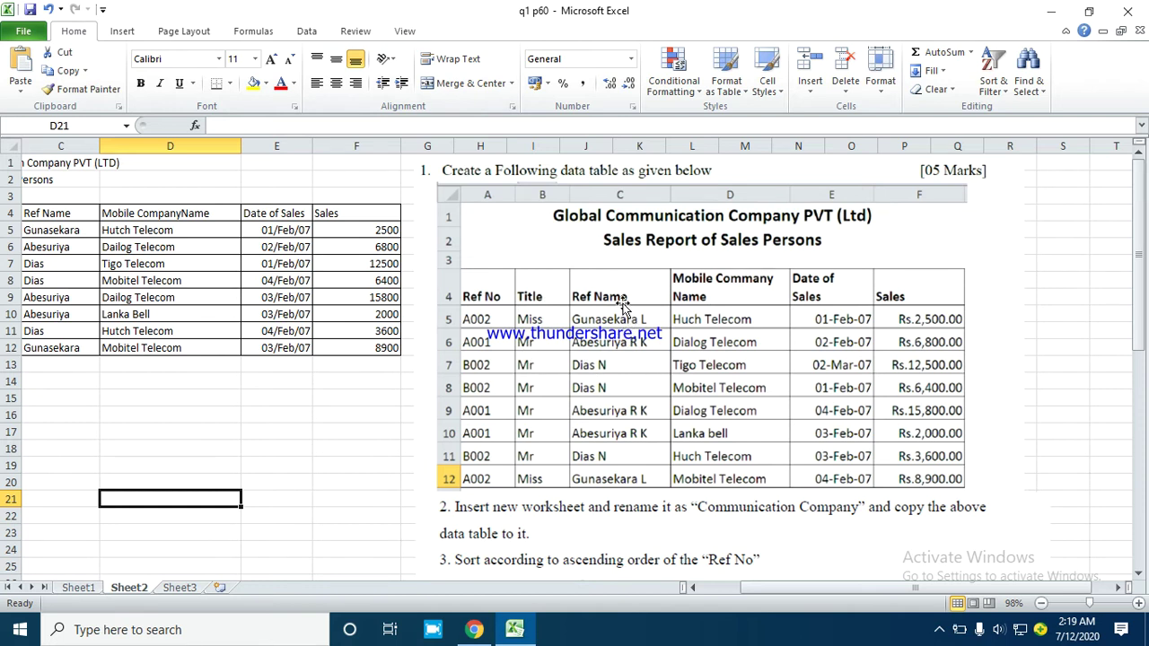
scroll(623, 305, down, 1)
scroll(623, 306, up, 1)
click(265, 444)
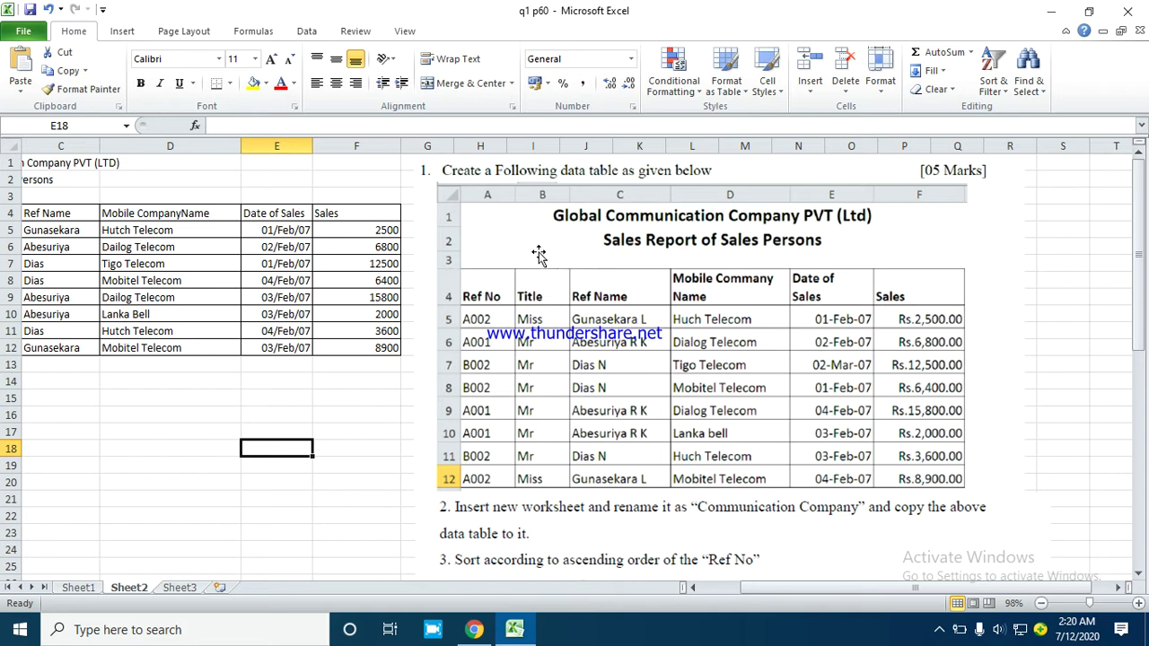
- Adjust a column border and select the titles in A1, A2 and the table A4:F12
drag(868, 586, 765, 582)
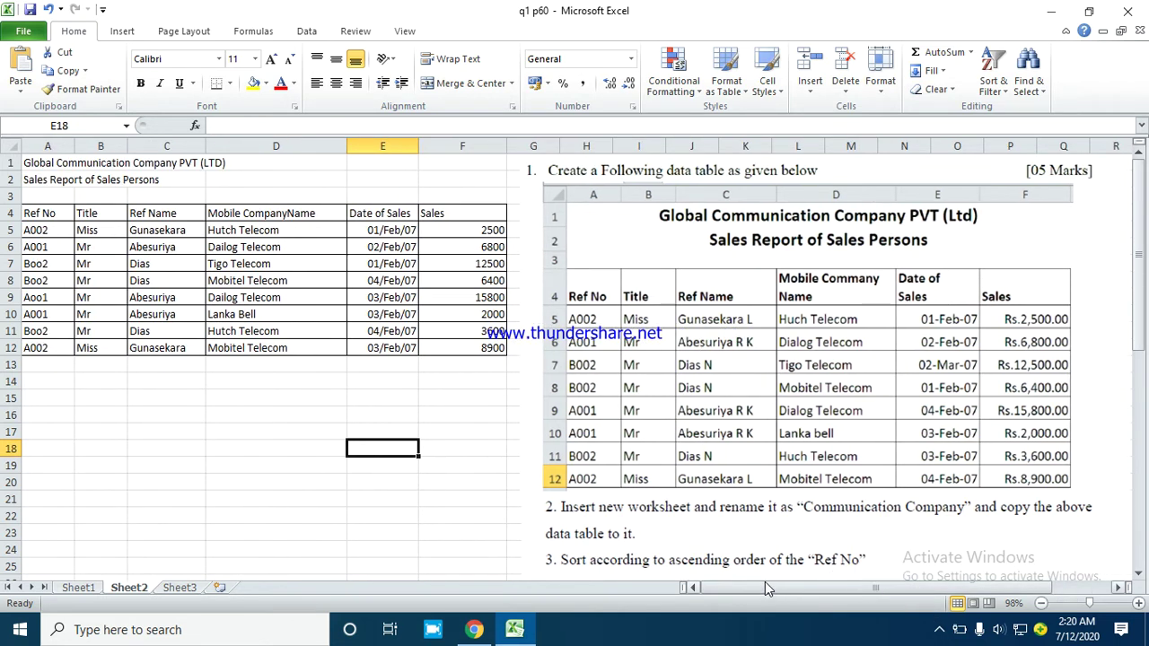
click(43, 166)
click(45, 180)
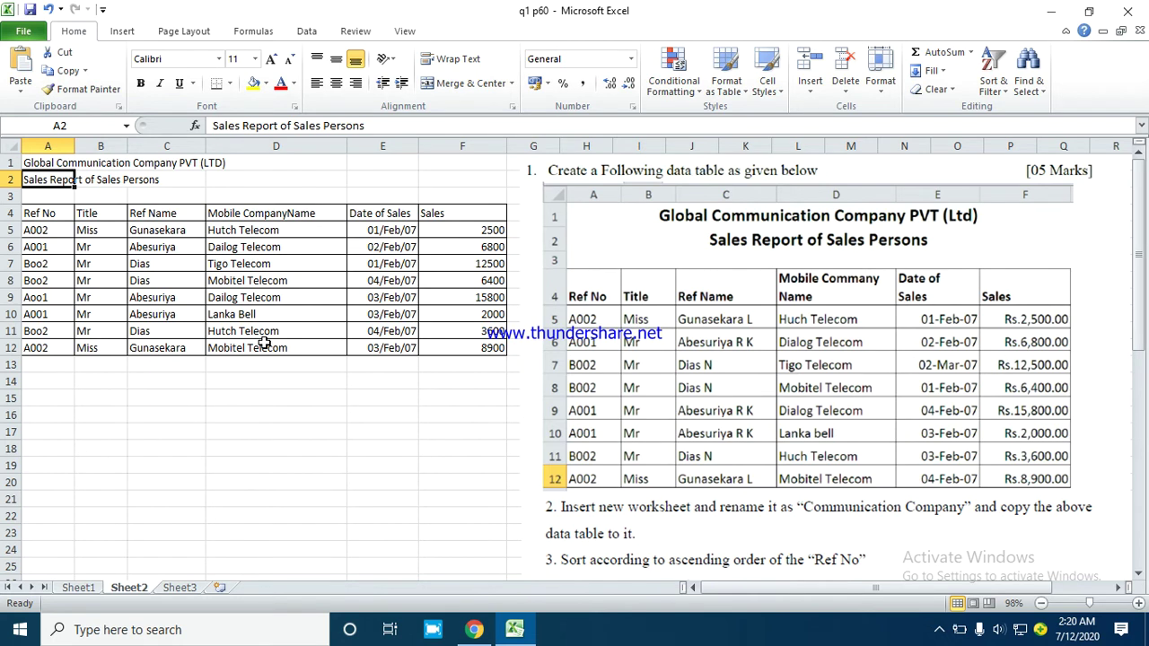
click(305, 379)
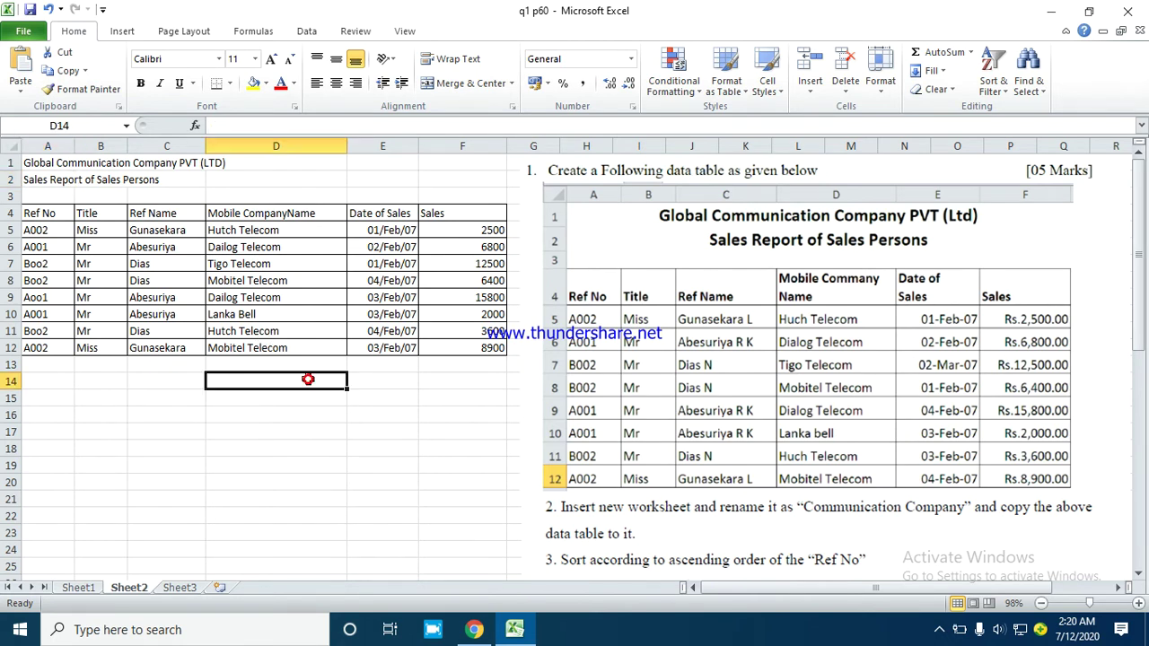
click(60, 213)
drag(74, 213, 453, 348)
click(322, 449)
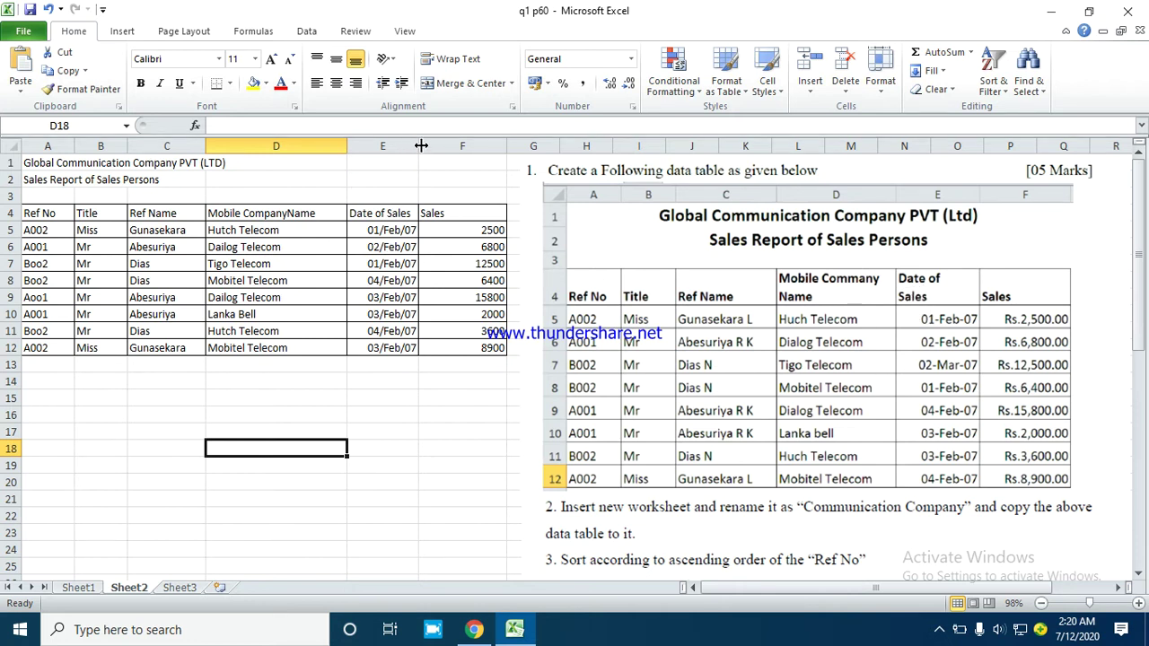
- Narrow column E and wrap the Date of Sales header in E4 onto two lines
drag(422, 141, 403, 146)
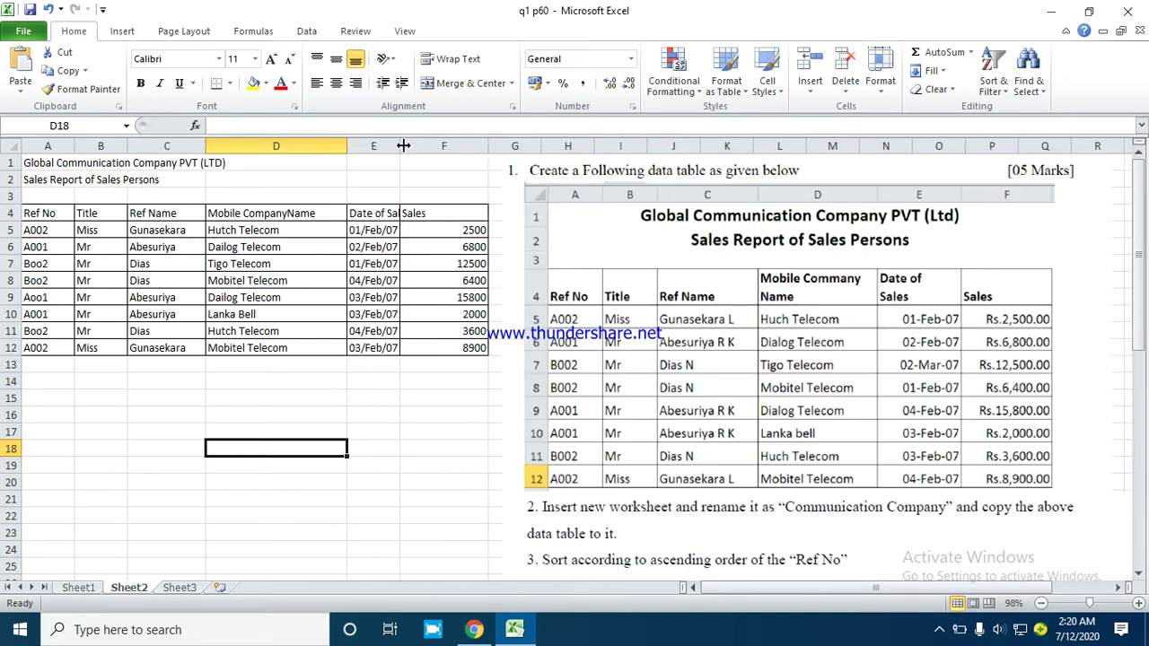
click(374, 212)
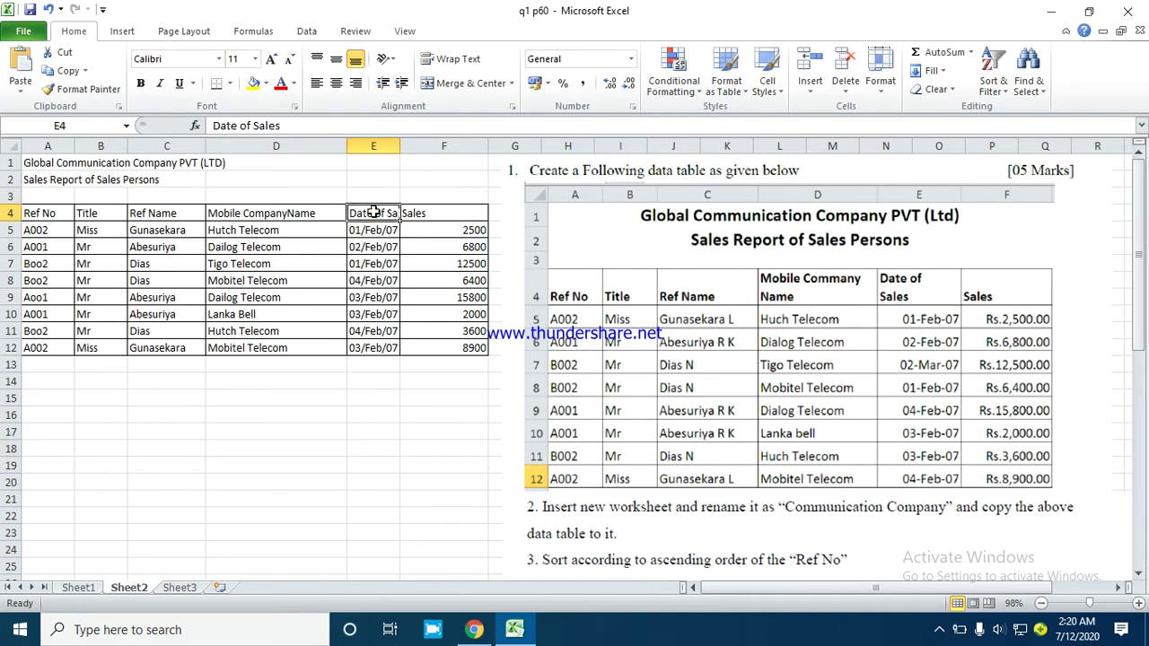
click(453, 59)
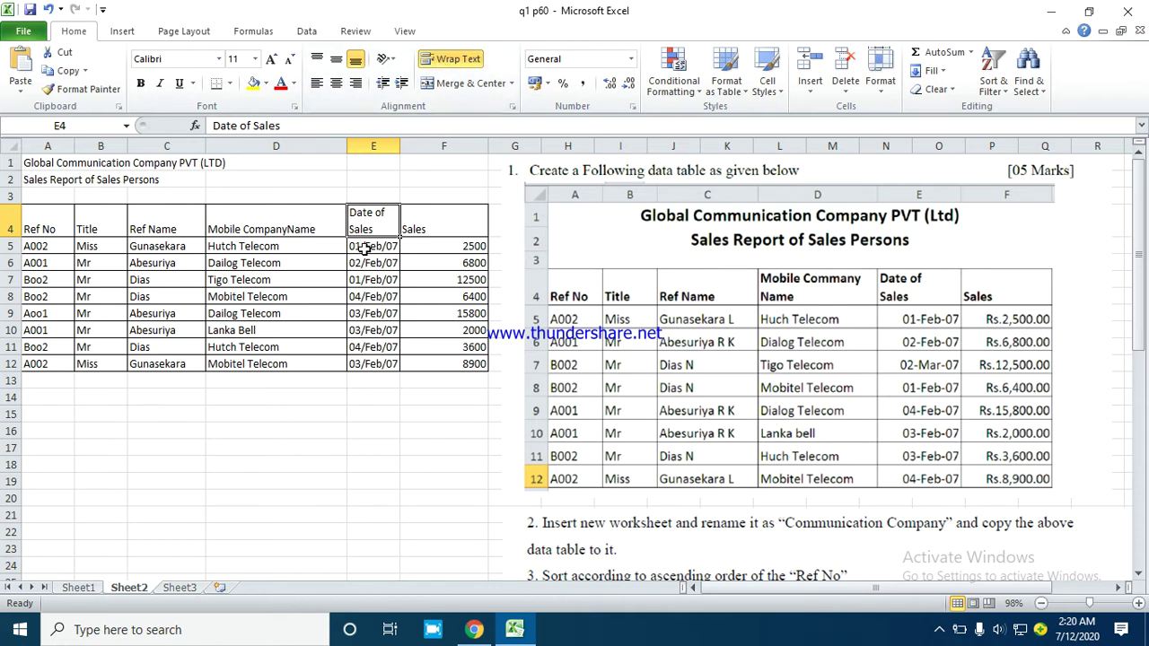
- Apply the custom dd/mmm/yy format to dates in E5:E12, showing values like 01/Feb/07
drag(374, 250, 372, 361)
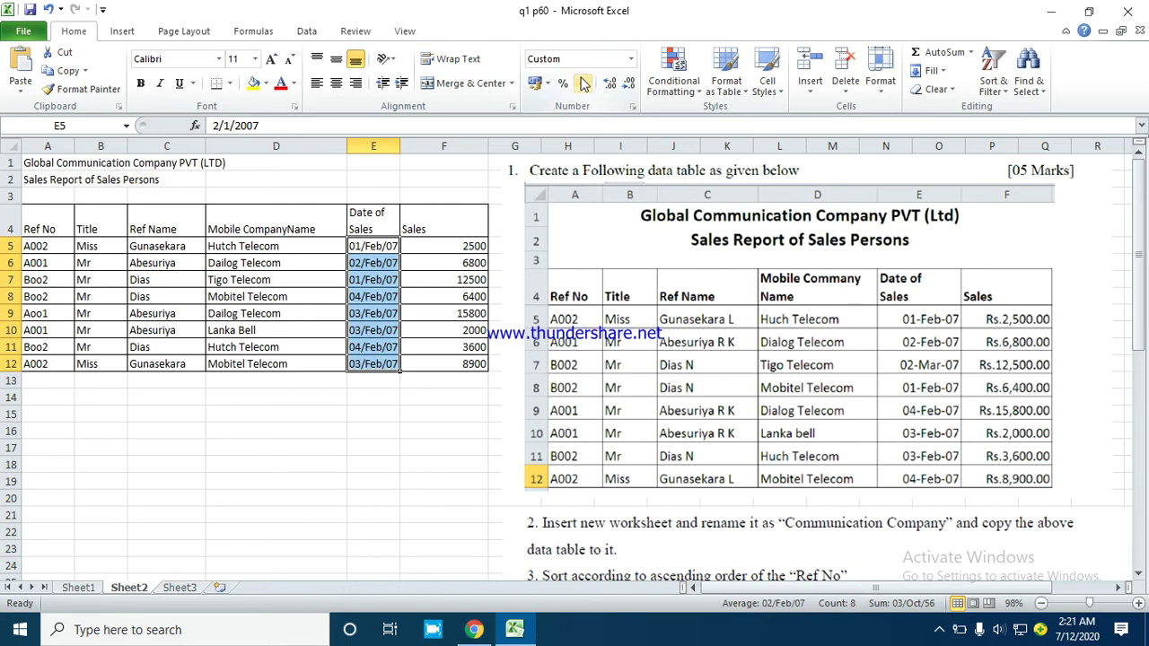
click(631, 59)
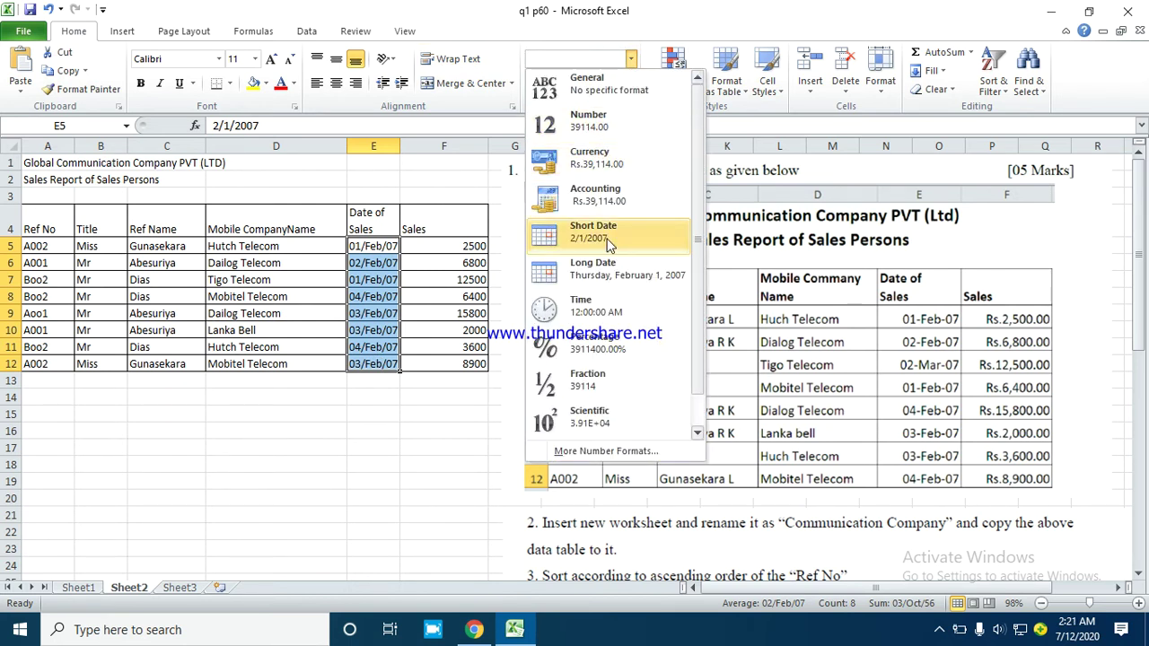
click(634, 450)
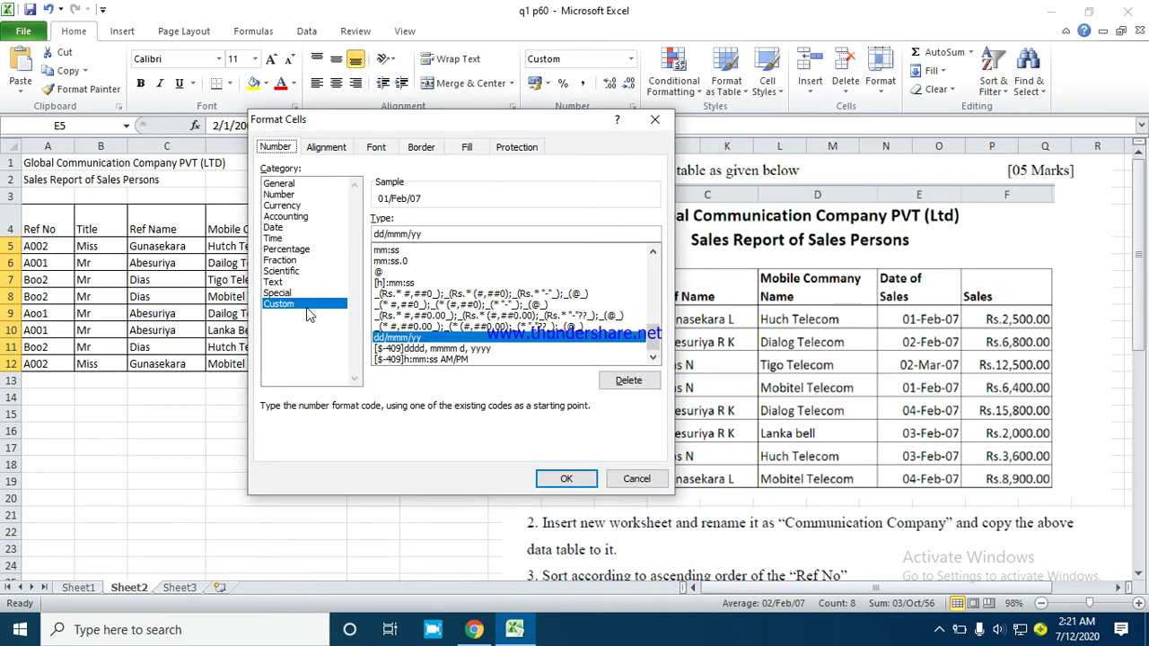
drag(359, 126, 617, 130)
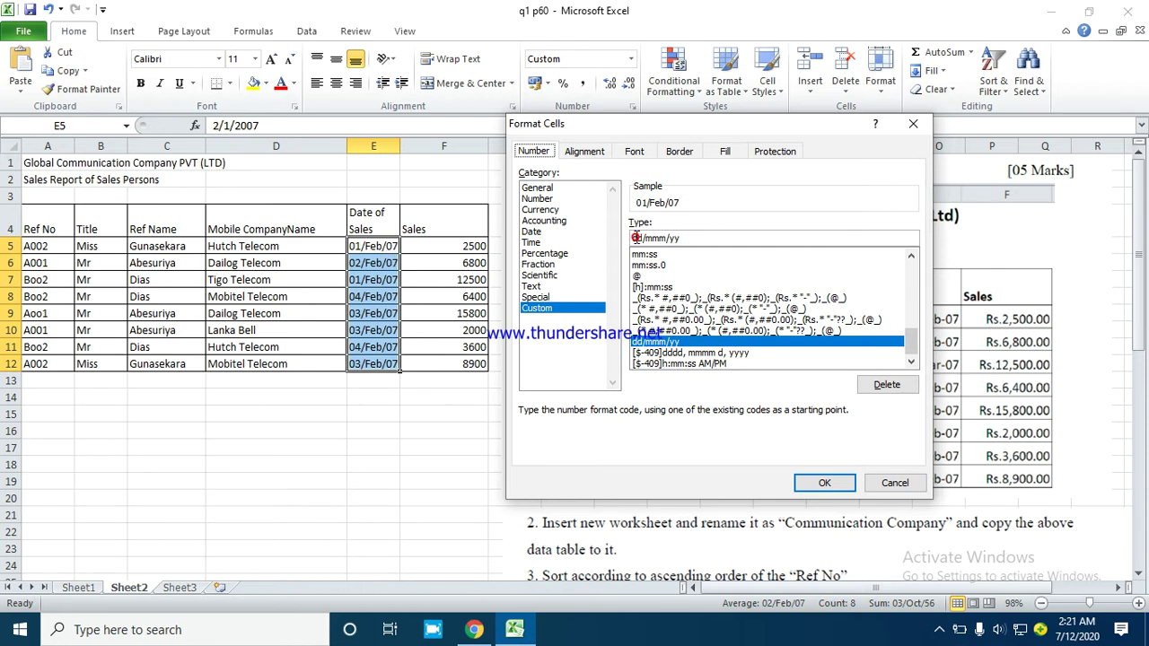
drag(633, 238, 667, 235)
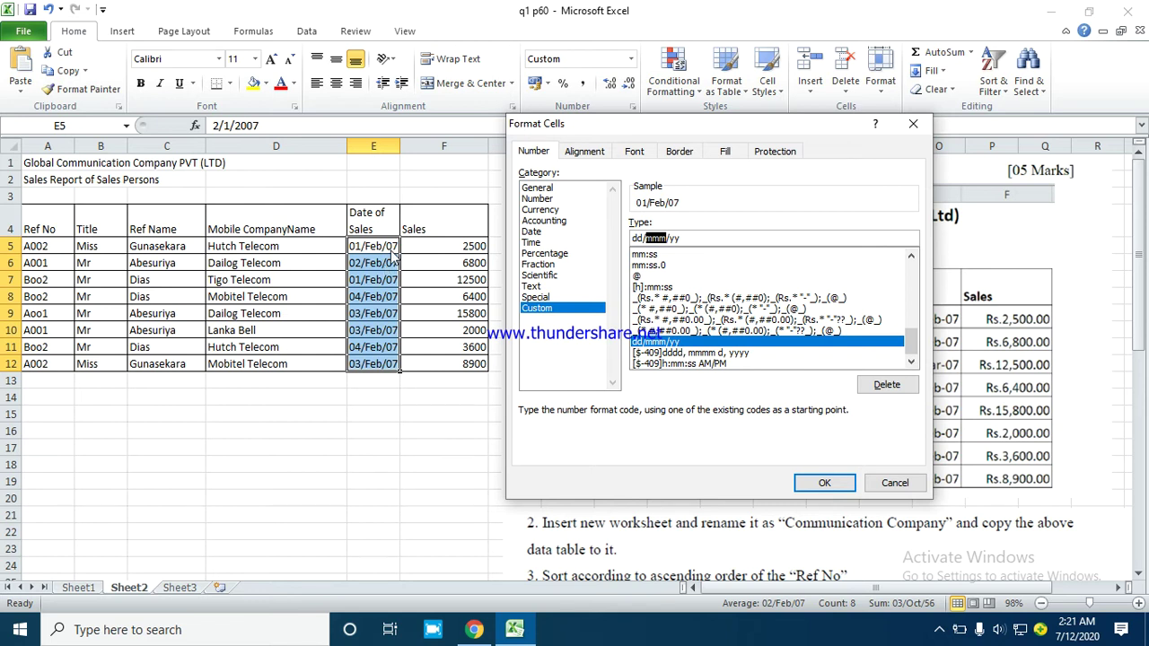
click(710, 237)
click(824, 483)
click(461, 417)
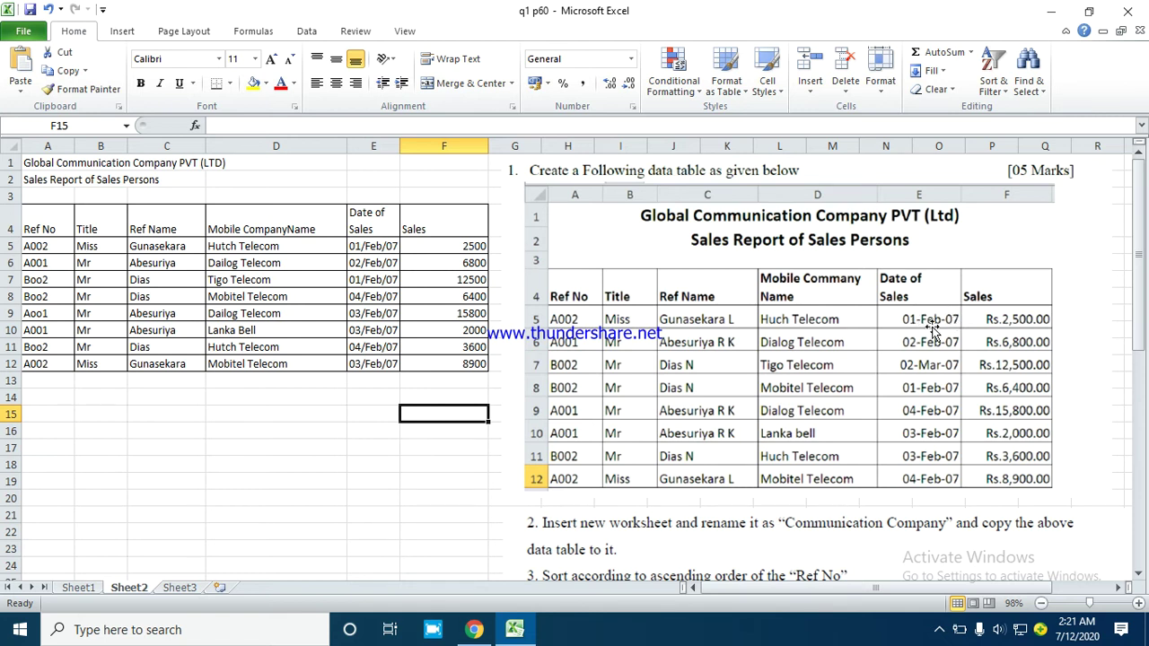
click(360, 384)
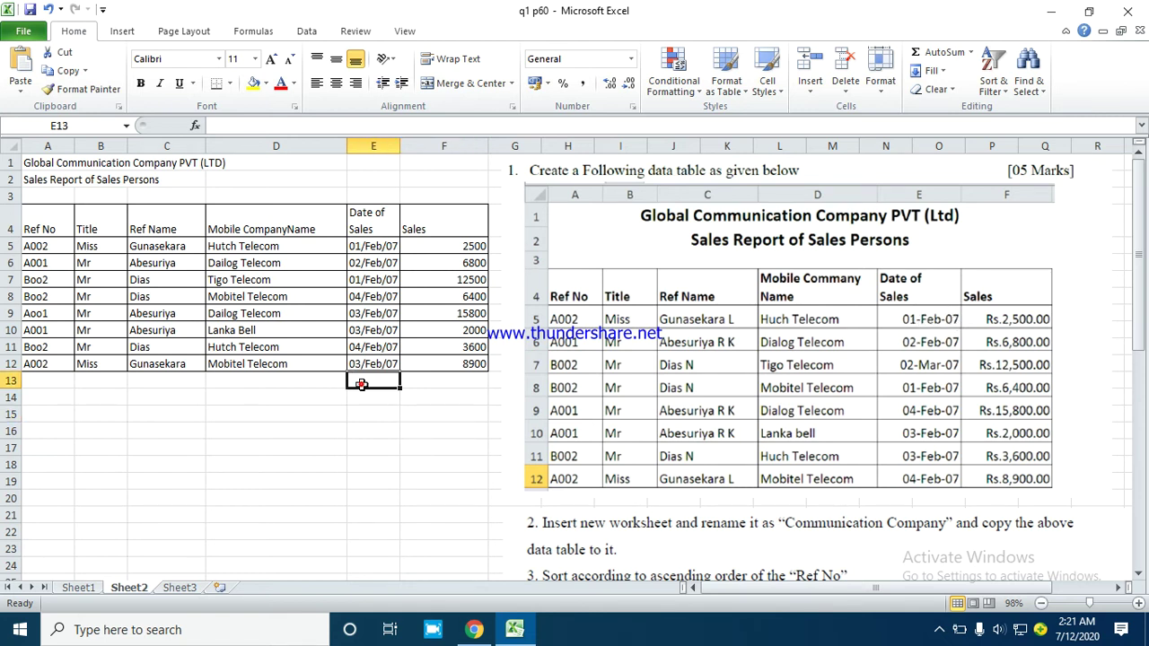
text(2-1-07)
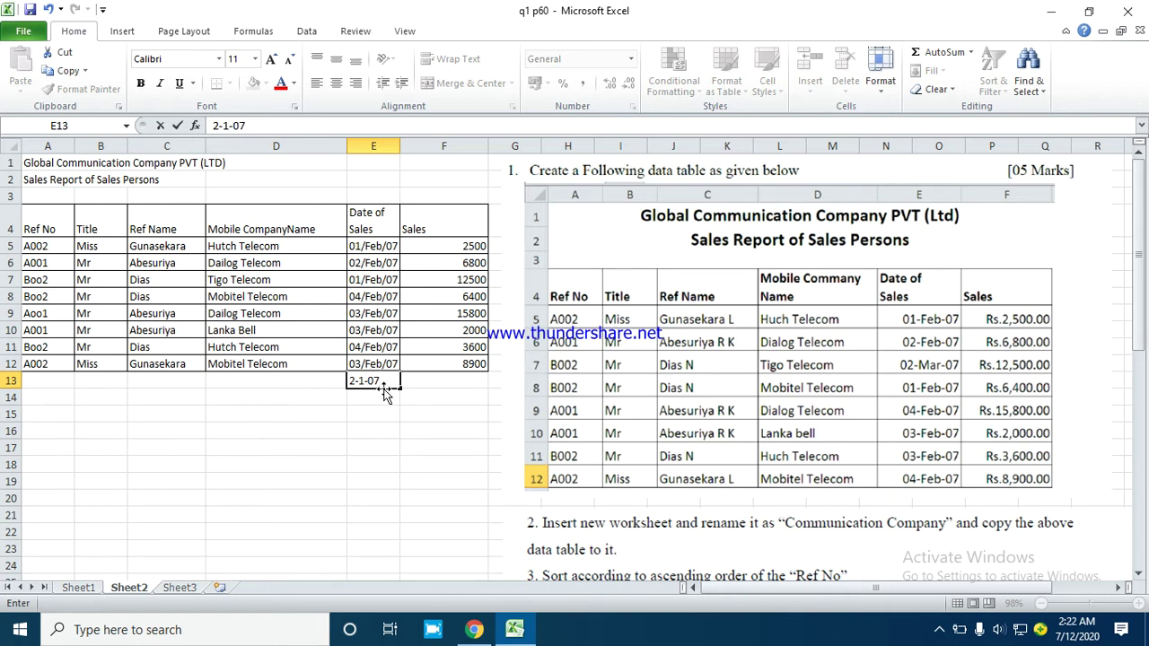
key(Return)
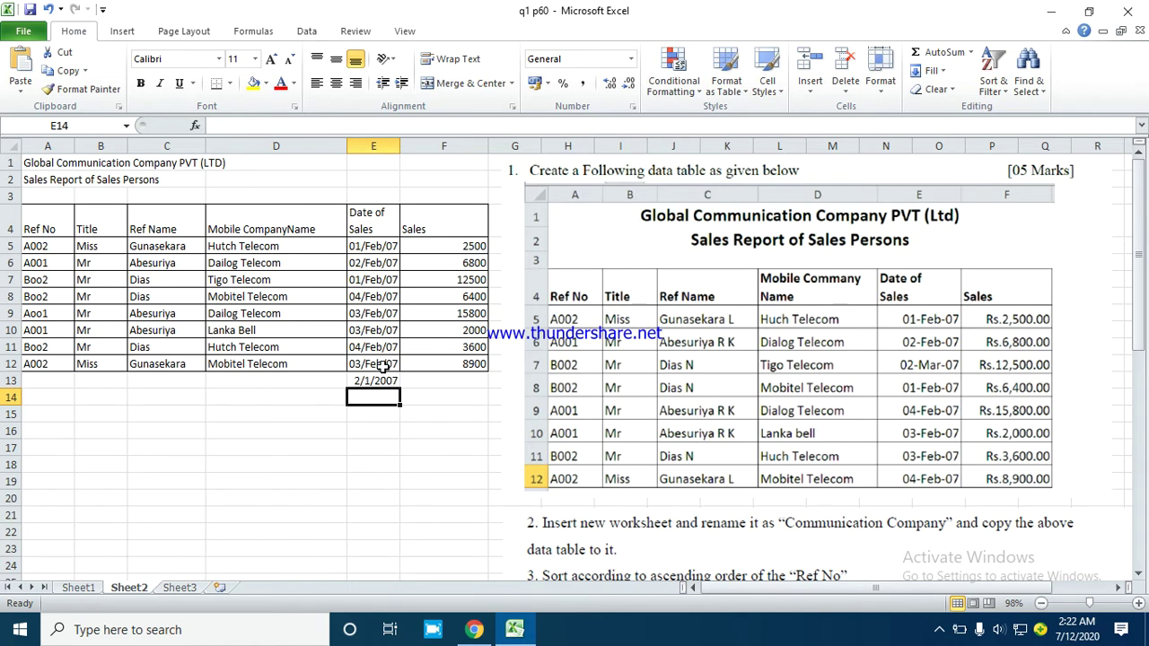
drag(382, 366, 381, 250)
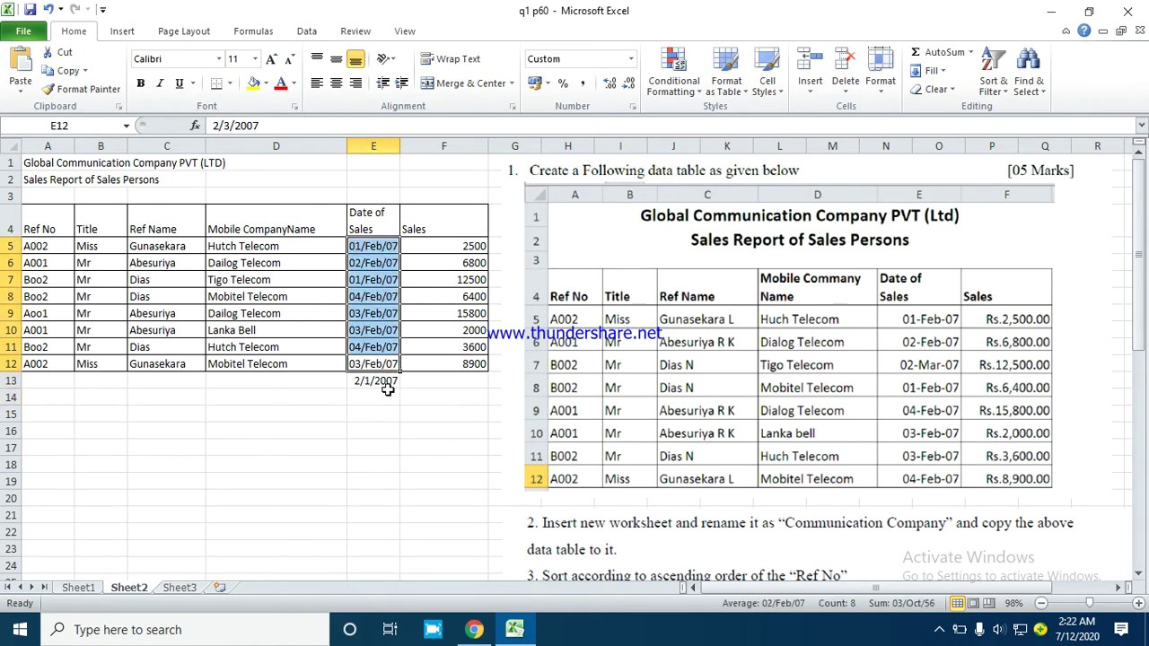
click(390, 391)
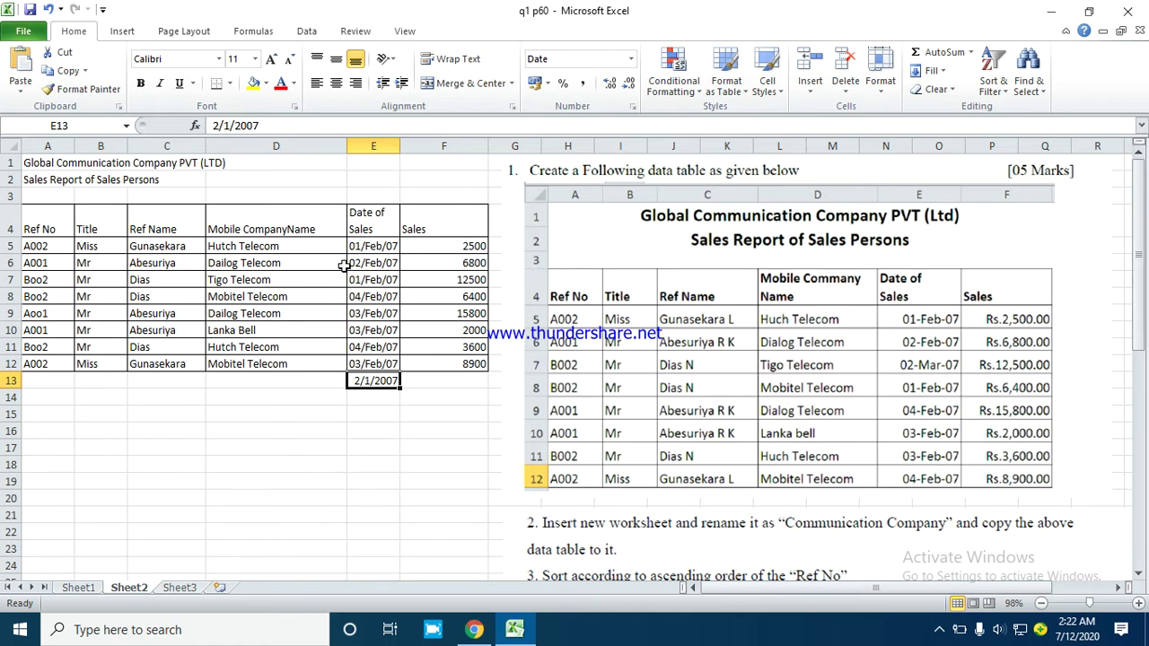
key(Delete)
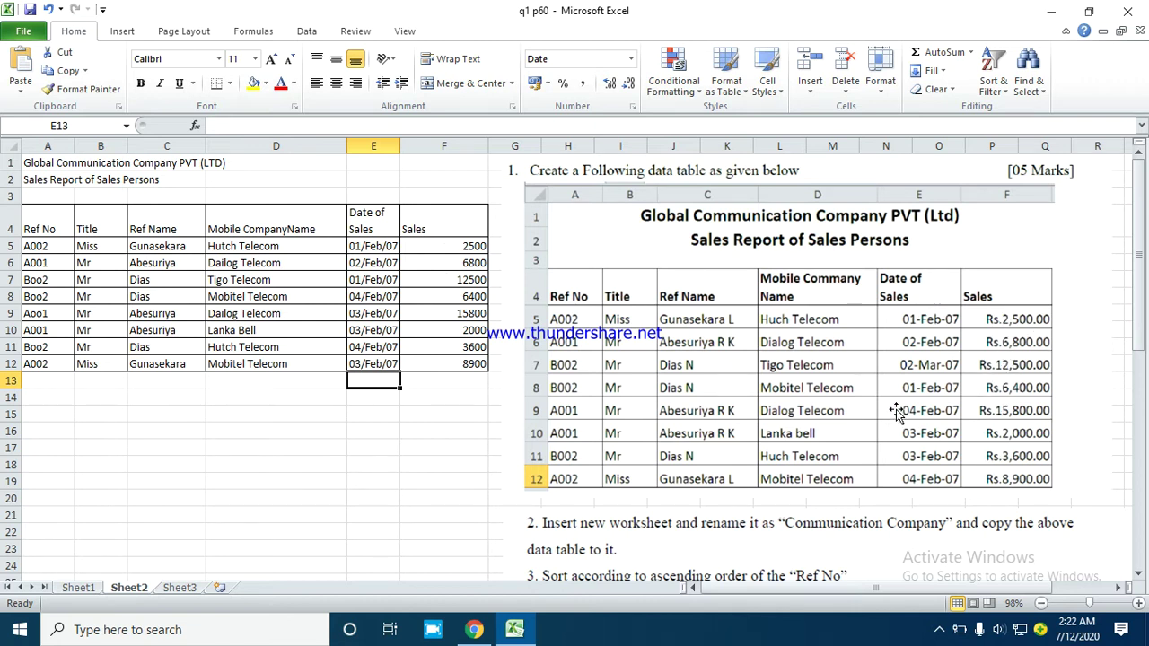
- Open Control Panel from search and set View by to Large icons
click(115, 634)
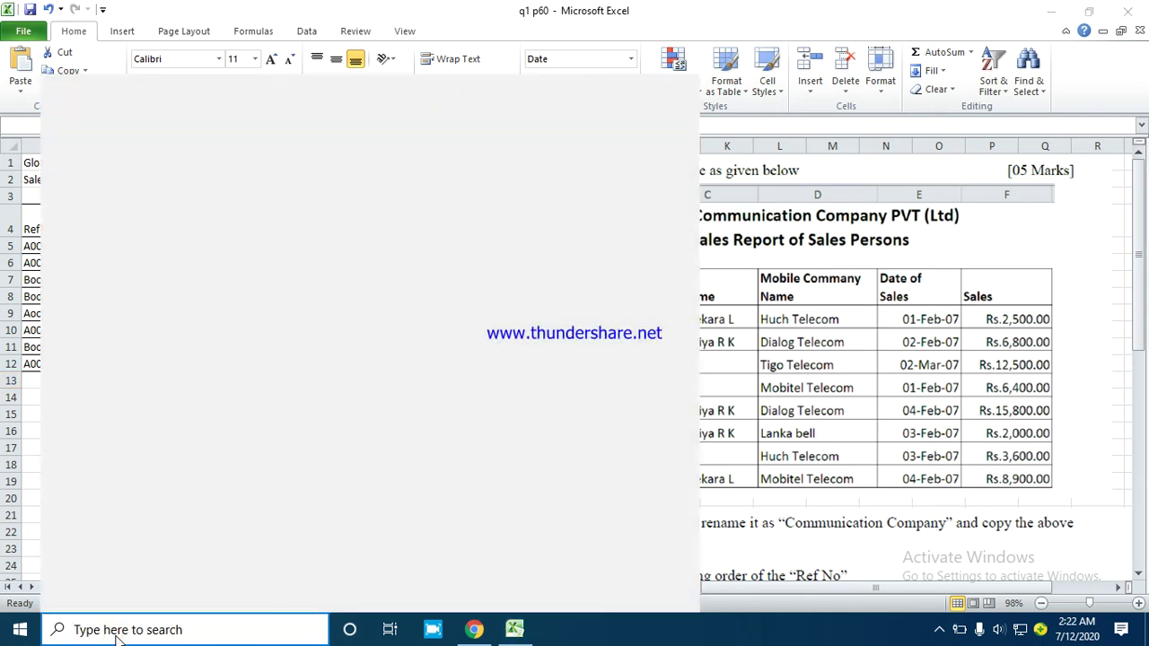
text(con)
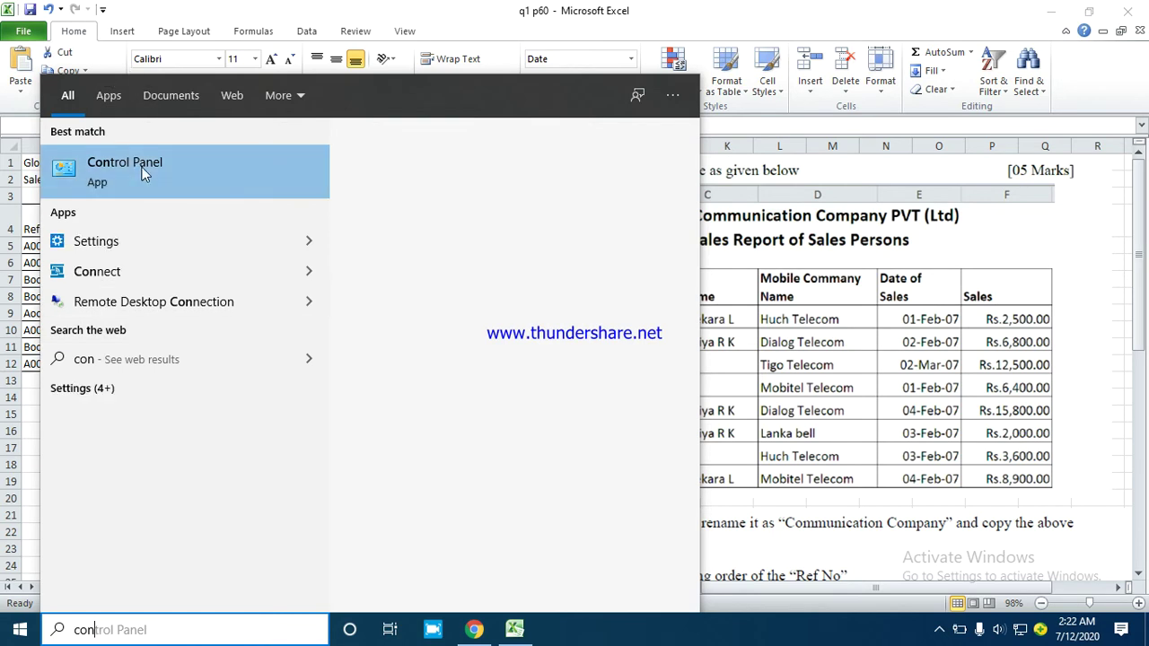
click(128, 173)
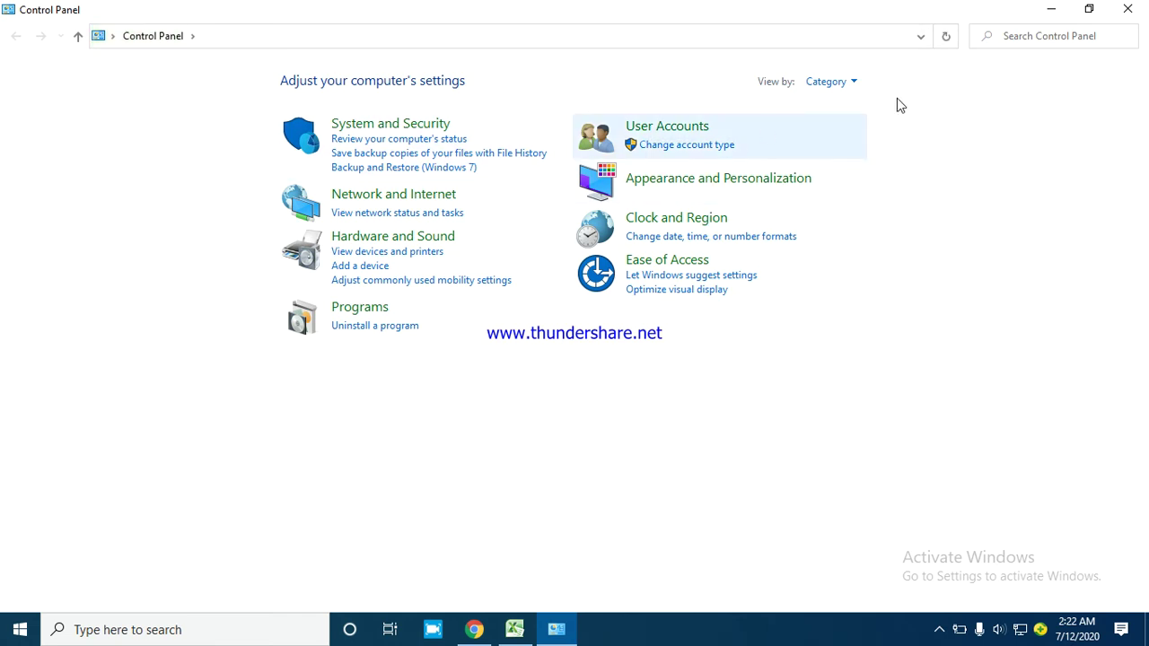
click(839, 80)
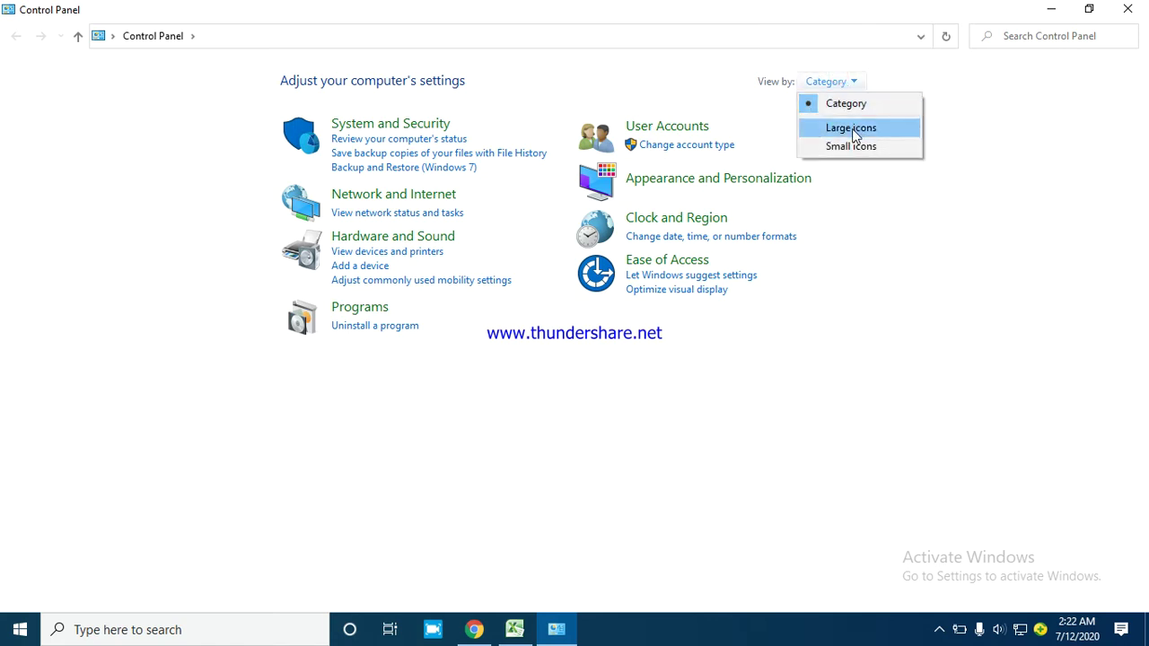
click(852, 129)
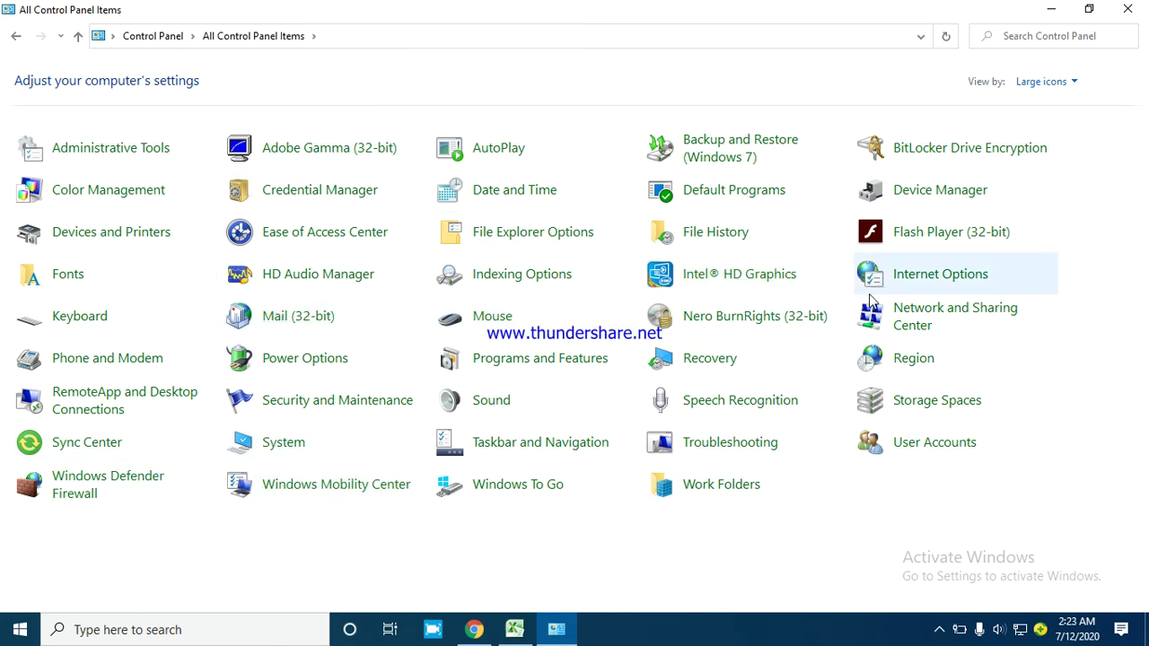
- Set the Region currency symbol to Rs., apply it, and close Control Panel
click(908, 359)
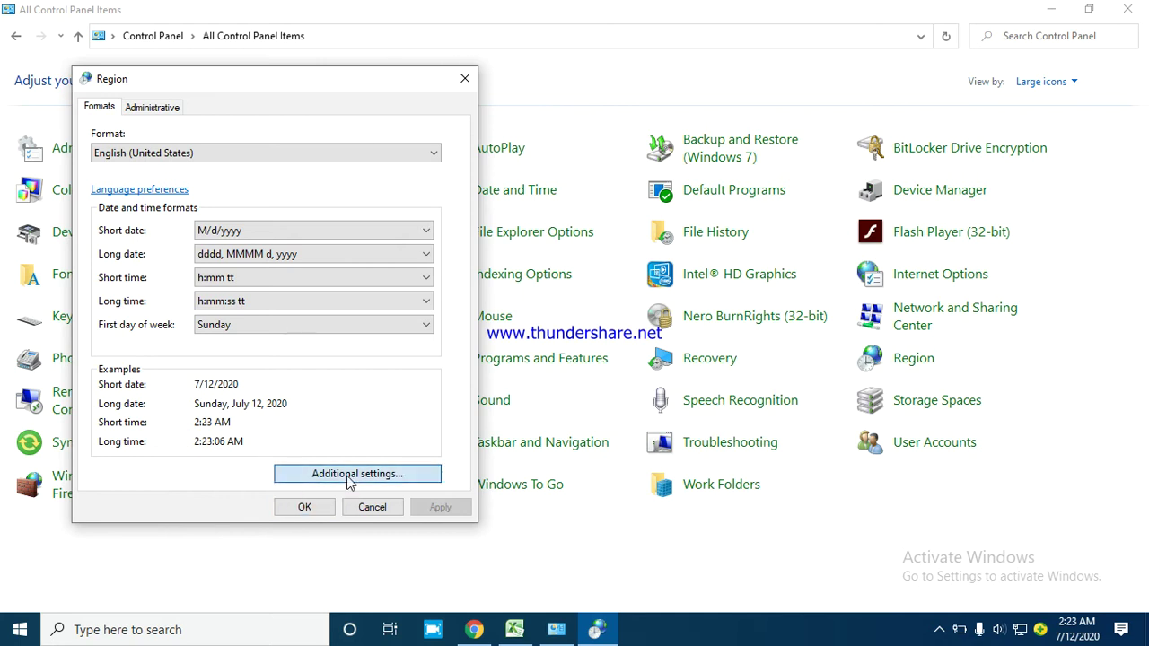
click(350, 475)
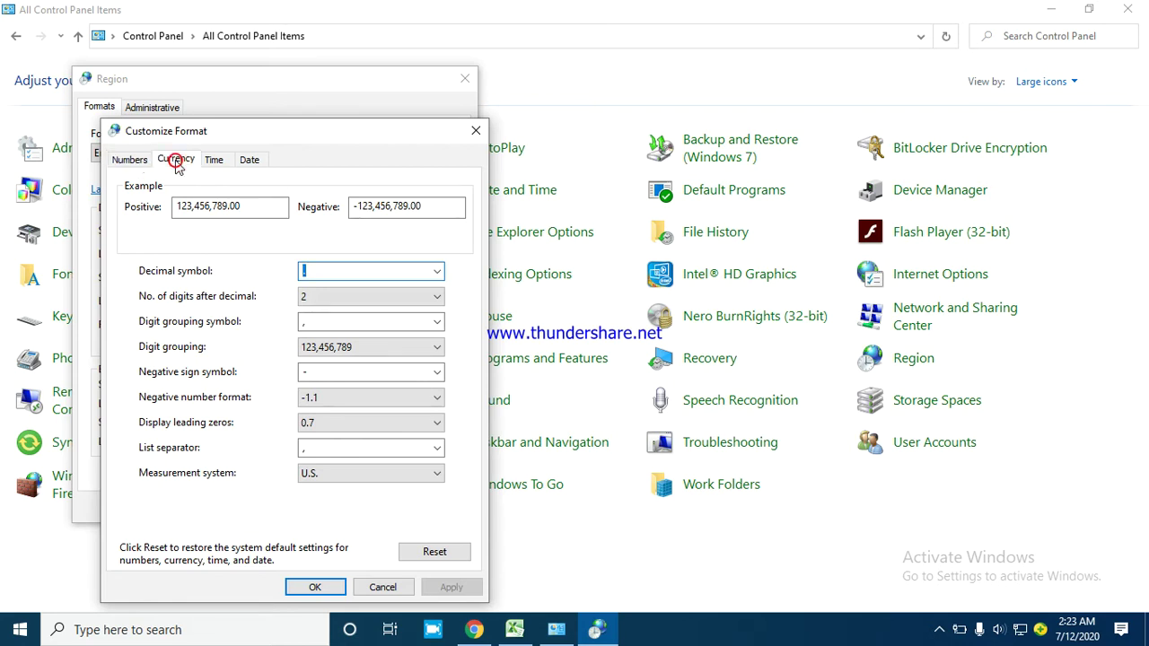
click(176, 160)
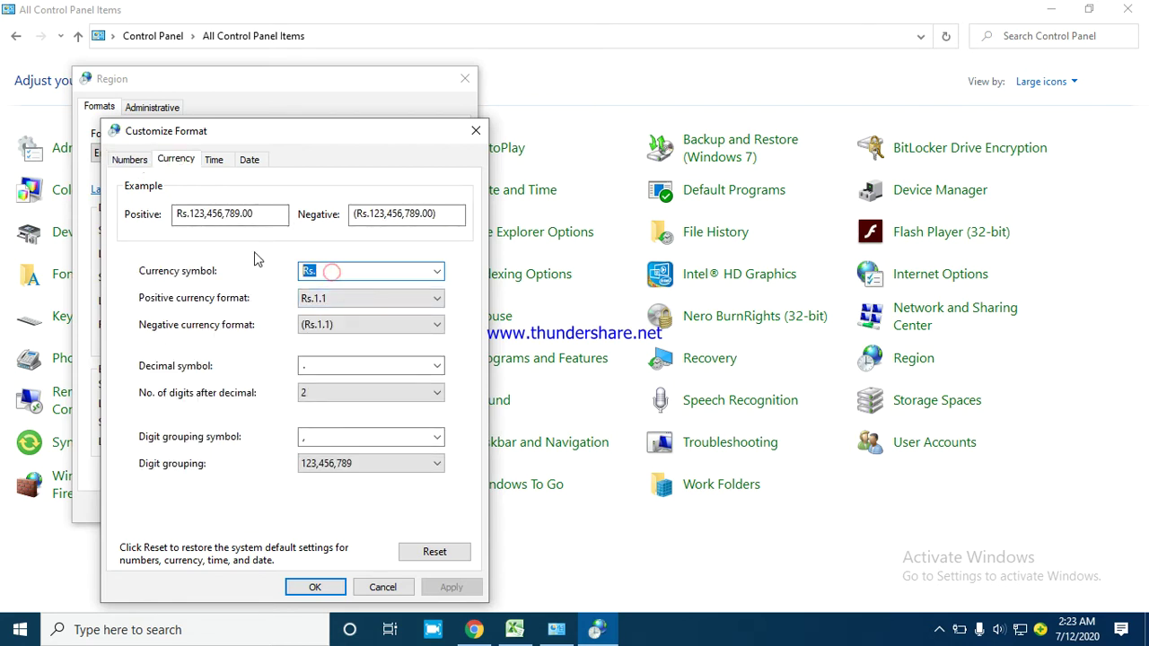
text(R)
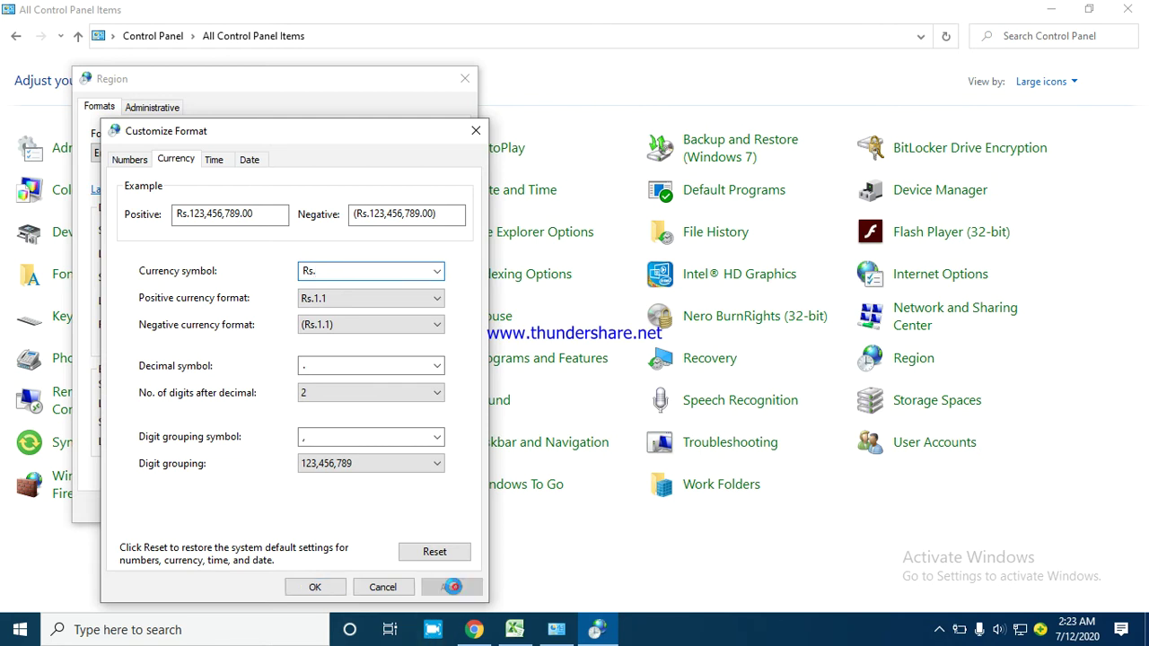
click(450, 587)
click(314, 587)
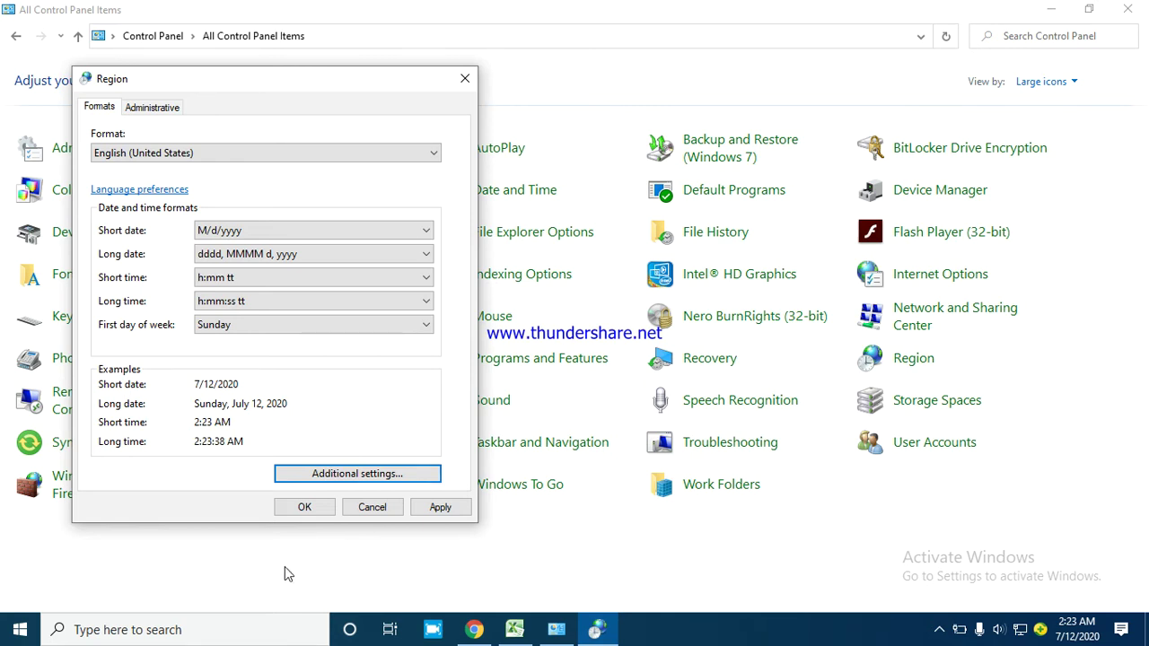
click(446, 507)
click(309, 508)
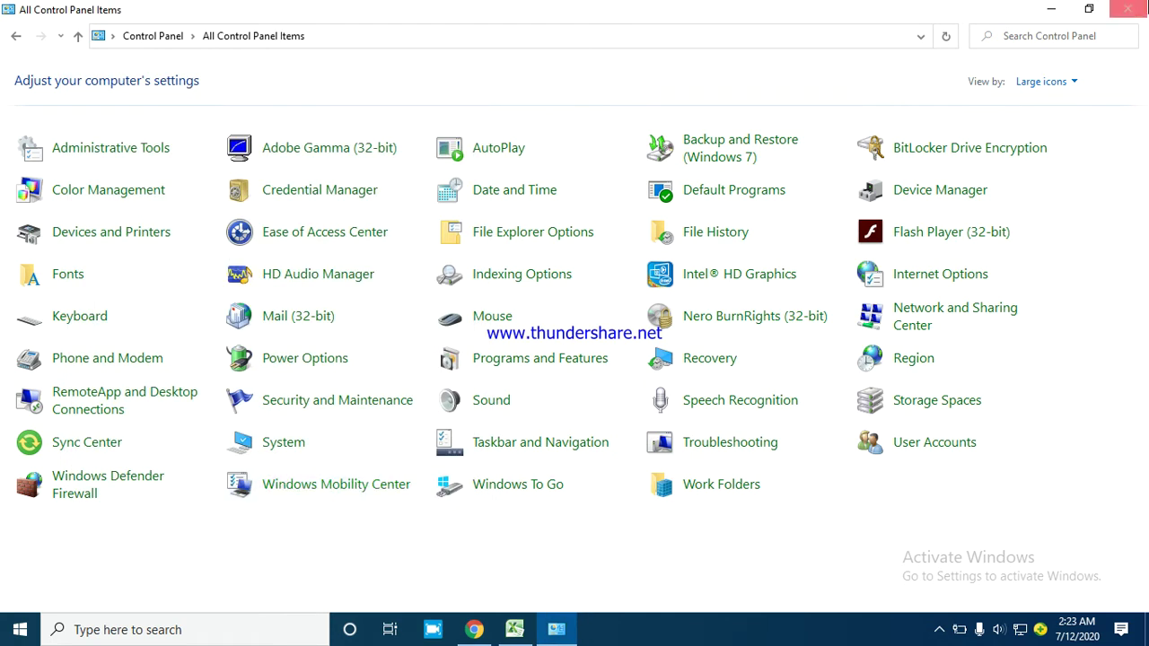
click(1128, 9)
- Format the Sales values F5:F12 as Rs. accounting amounts
click(425, 249)
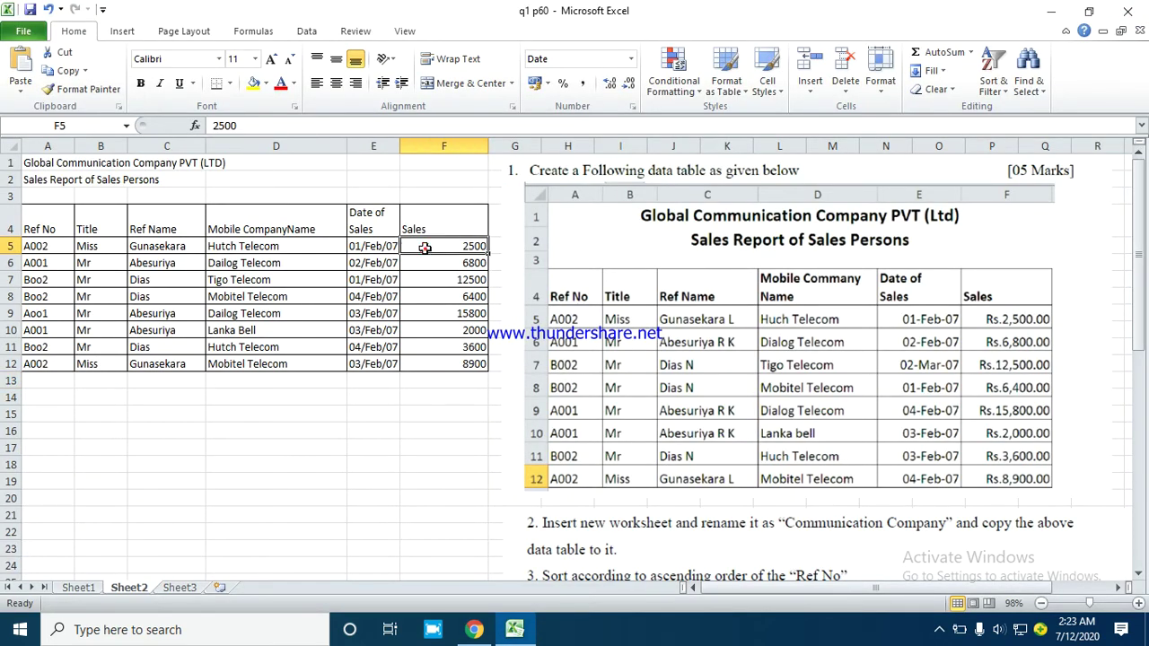
drag(424, 249, 447, 360)
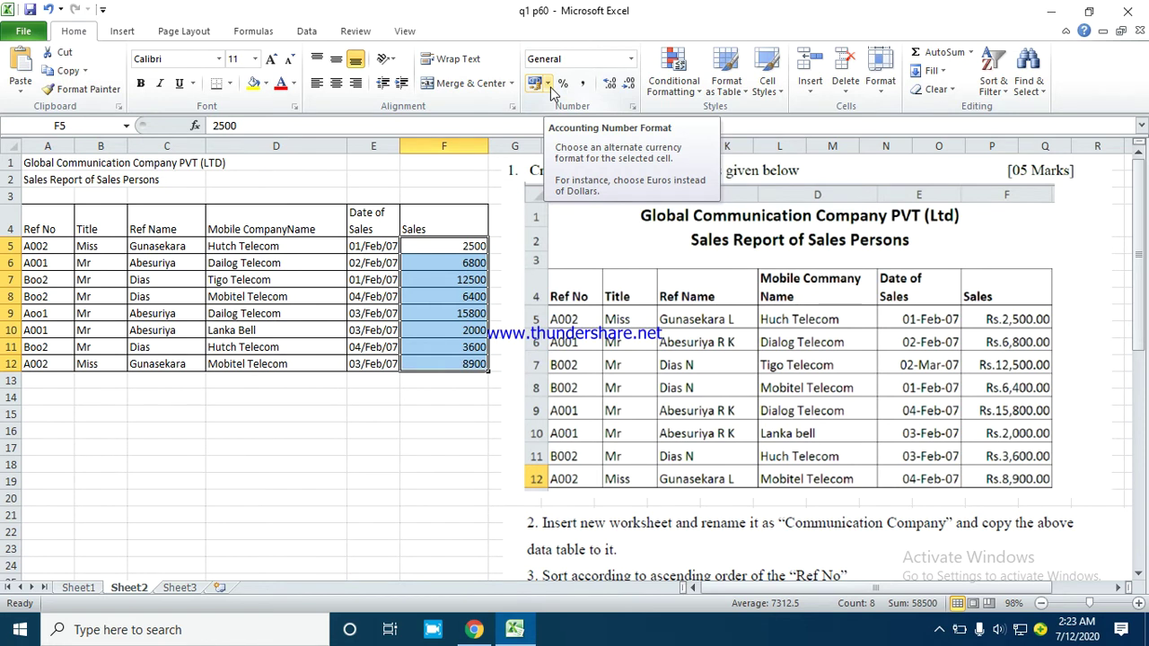
click(548, 84)
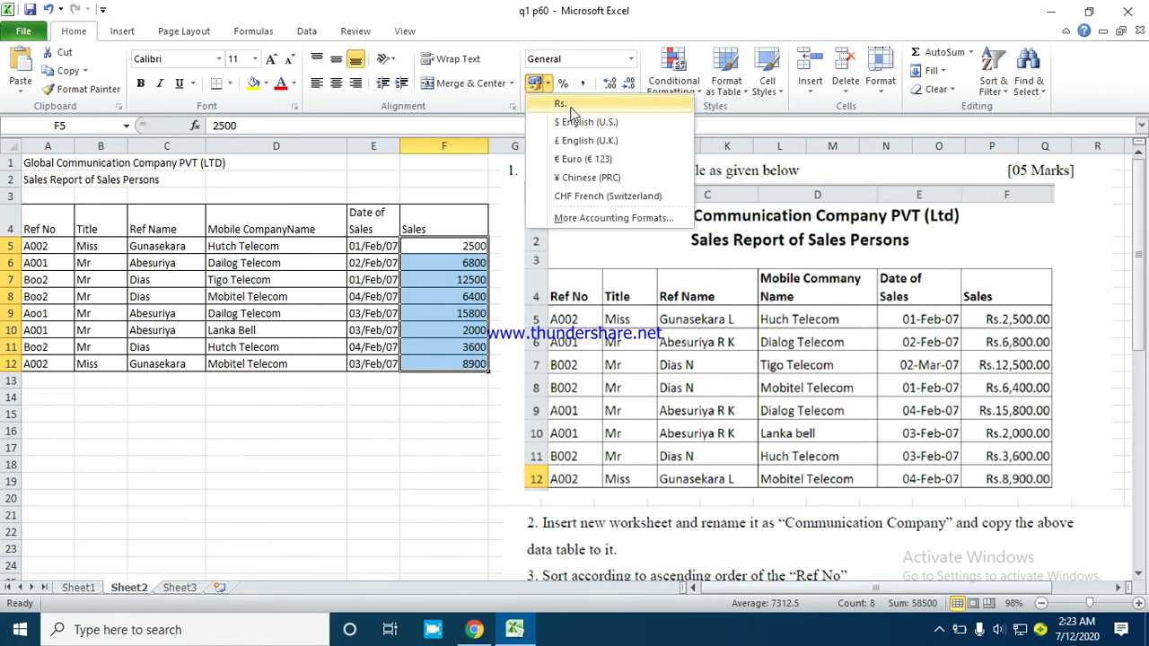
click(569, 106)
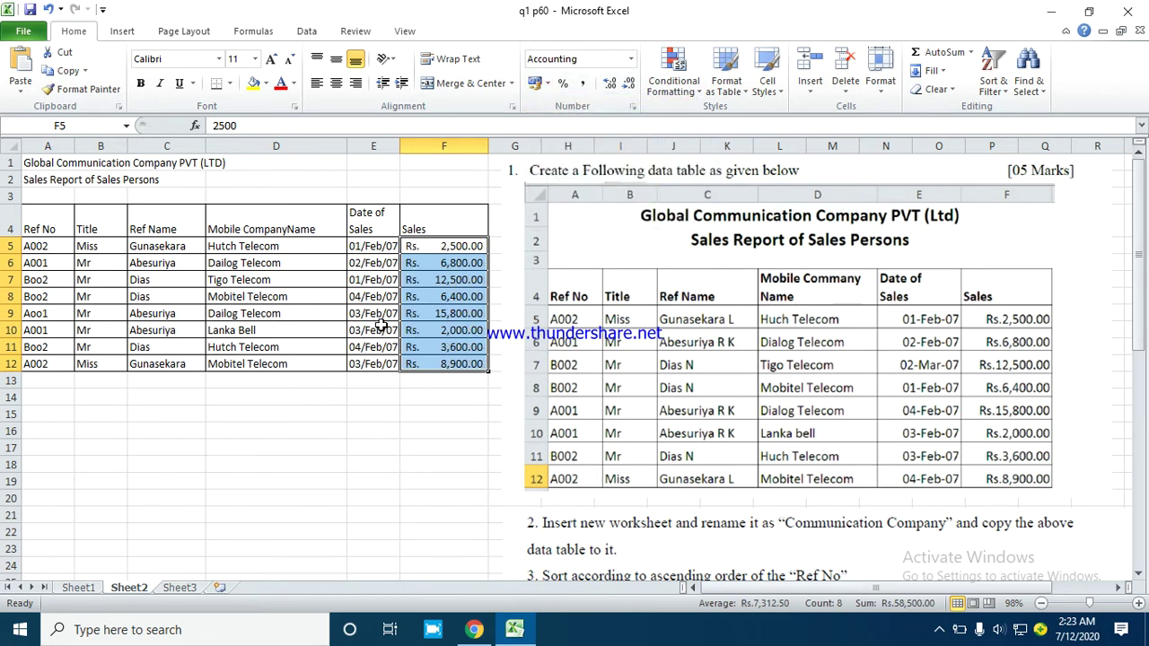
- Make the header row A4:F4 bold and centred
drag(40, 220, 423, 215)
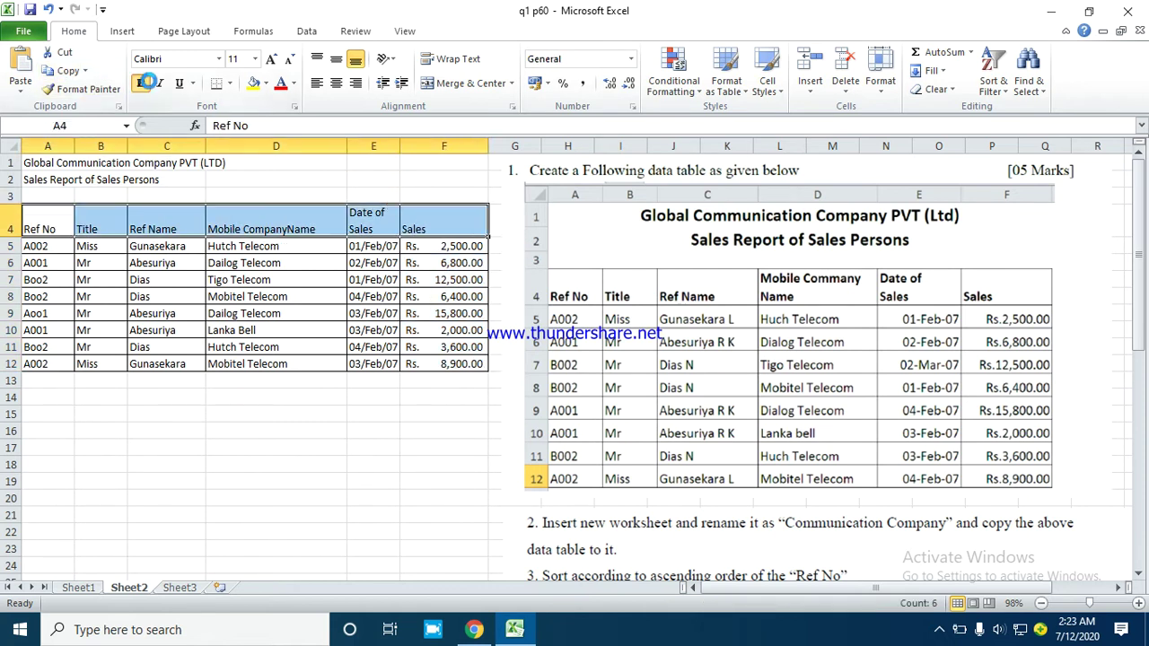
click(141, 82)
click(336, 83)
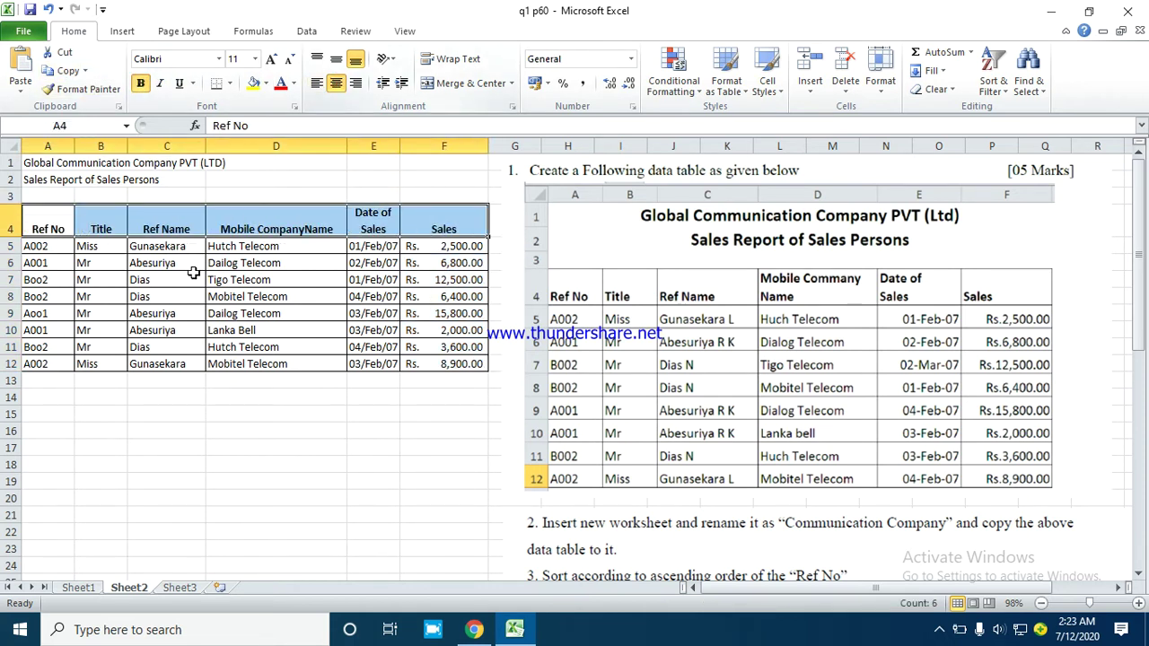
- Apply All Borders to the whole table A4:F12
drag(43, 225, 480, 362)
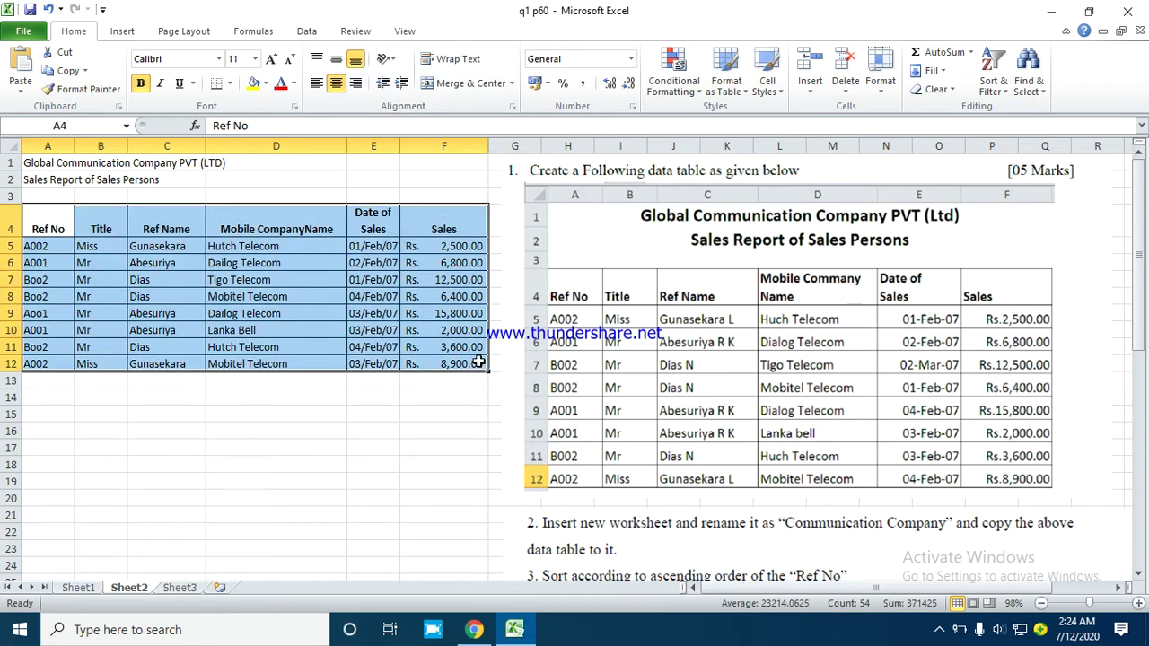
click(229, 83)
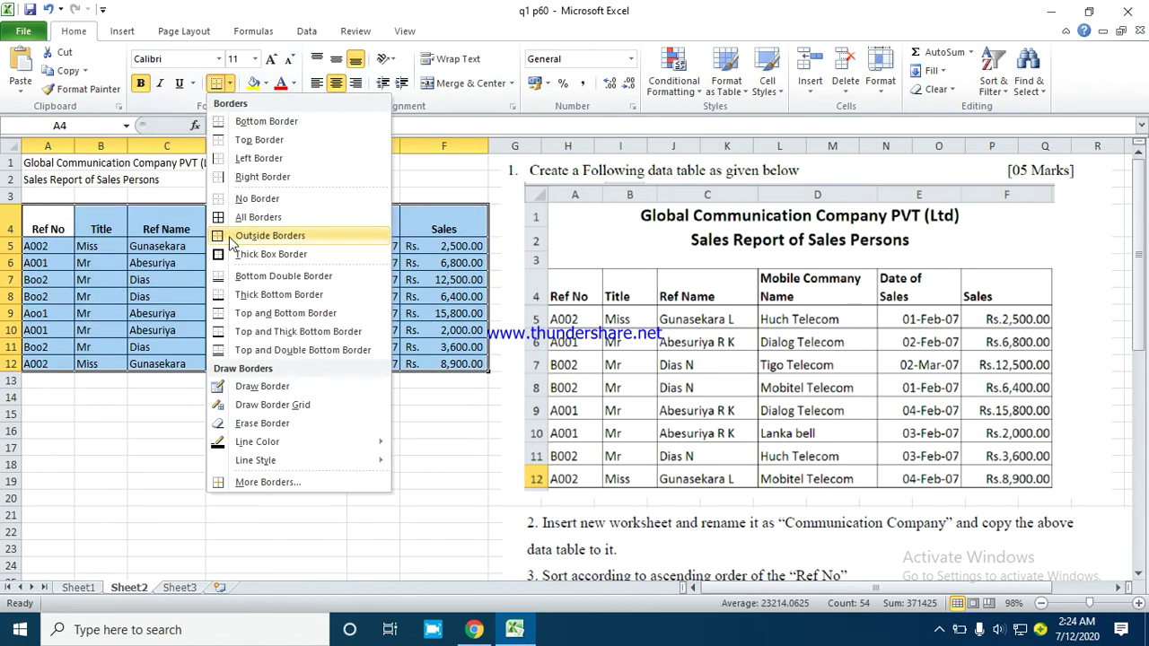
click(252, 217)
click(199, 451)
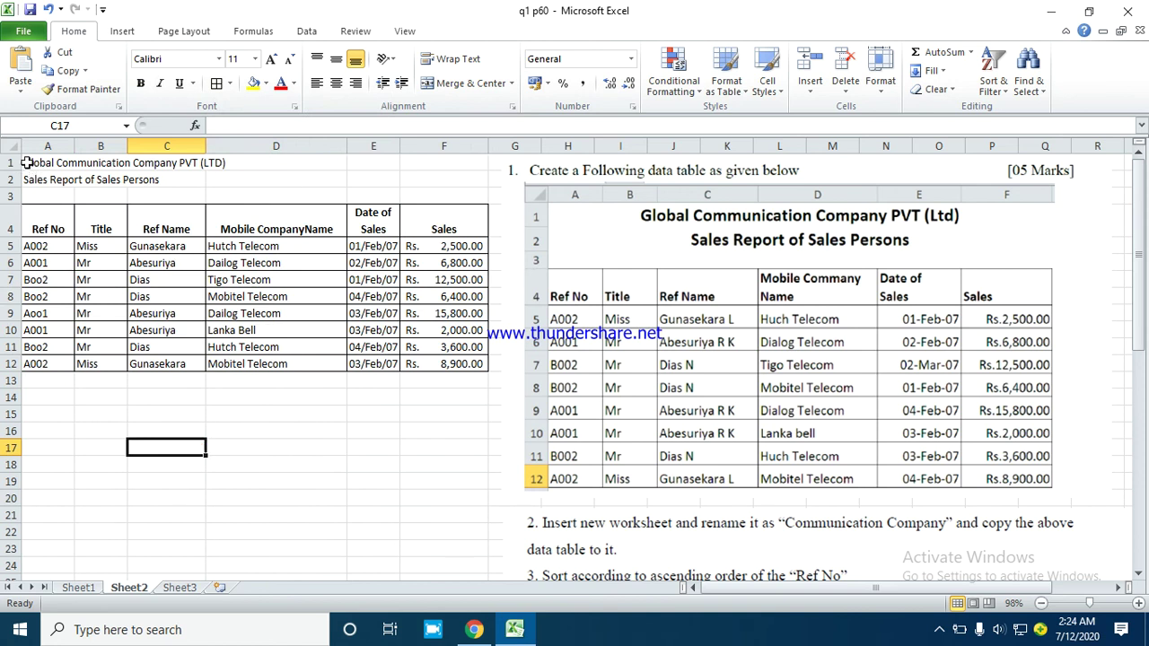
- Merge and centre the title row A1:F1 and the subtitle row A2:F2
drag(26, 162, 435, 164)
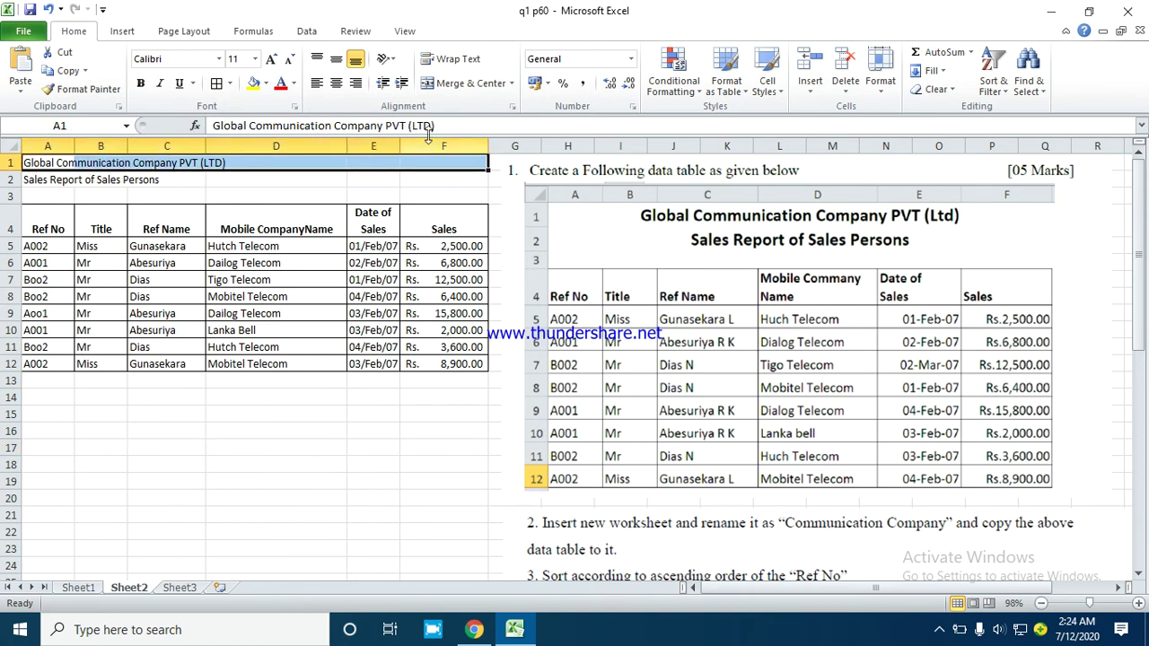
click(444, 81)
drag(36, 180, 432, 174)
click(465, 82)
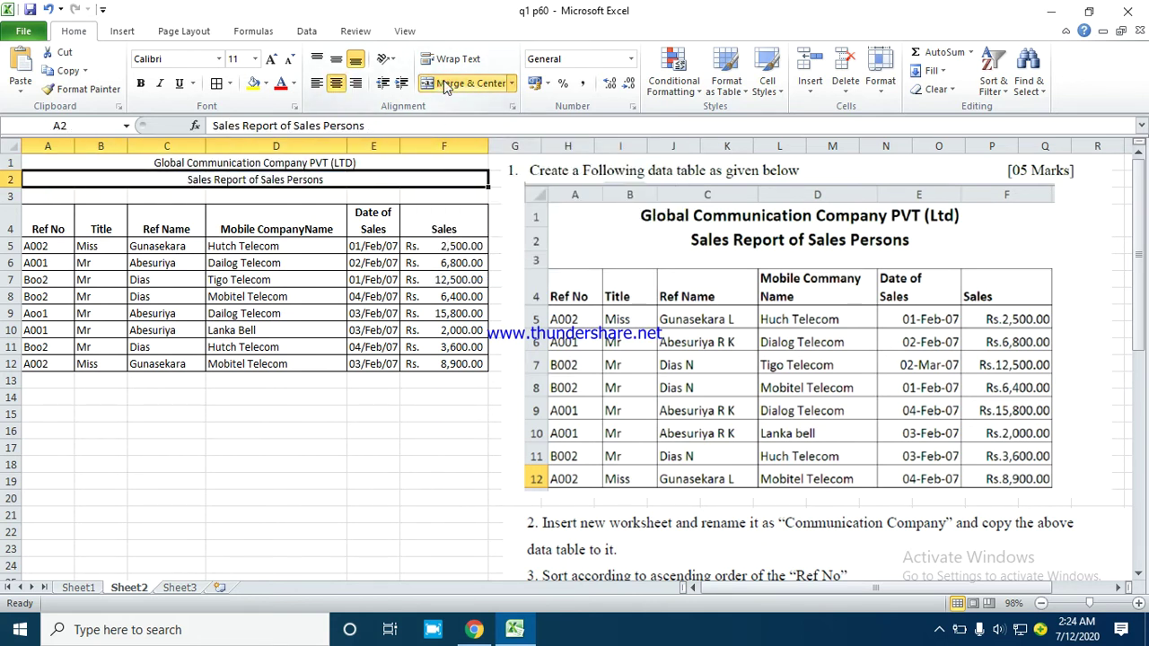
- Make both title rows bold at font size 12
drag(255, 164, 257, 179)
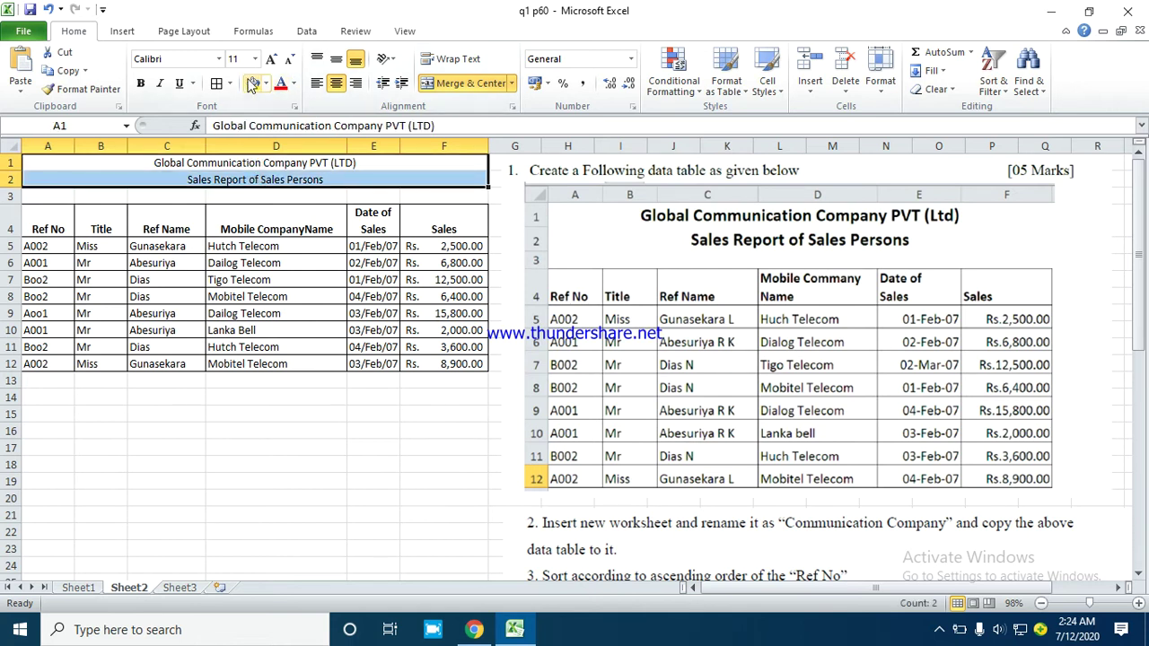
click(267, 58)
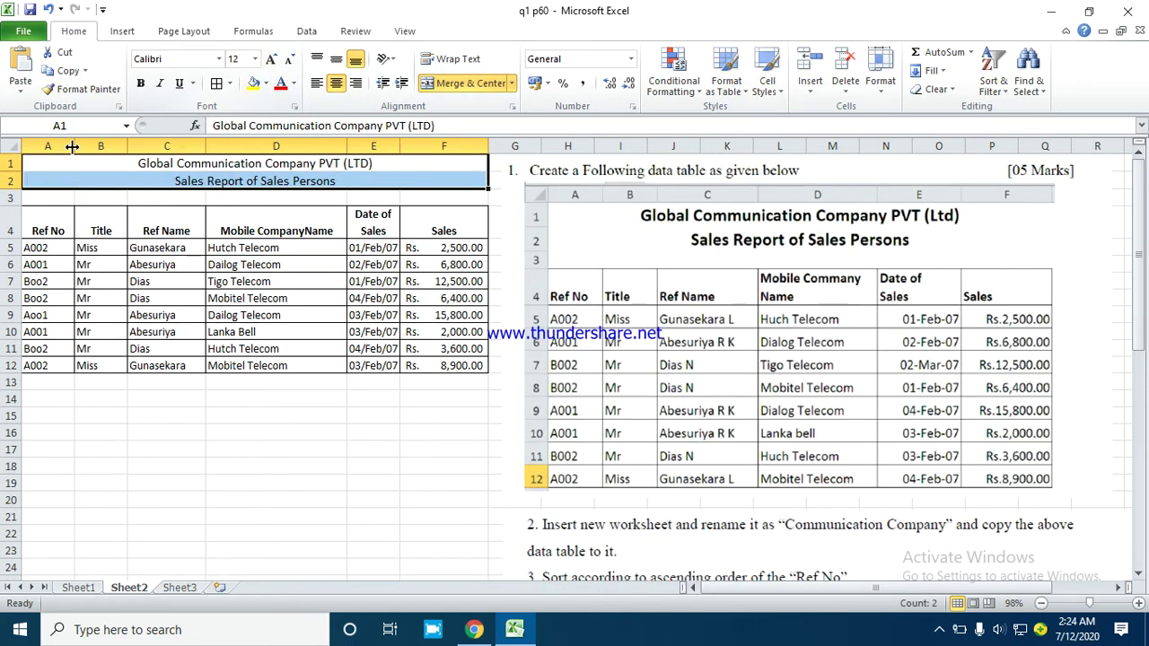
click(141, 84)
click(178, 413)
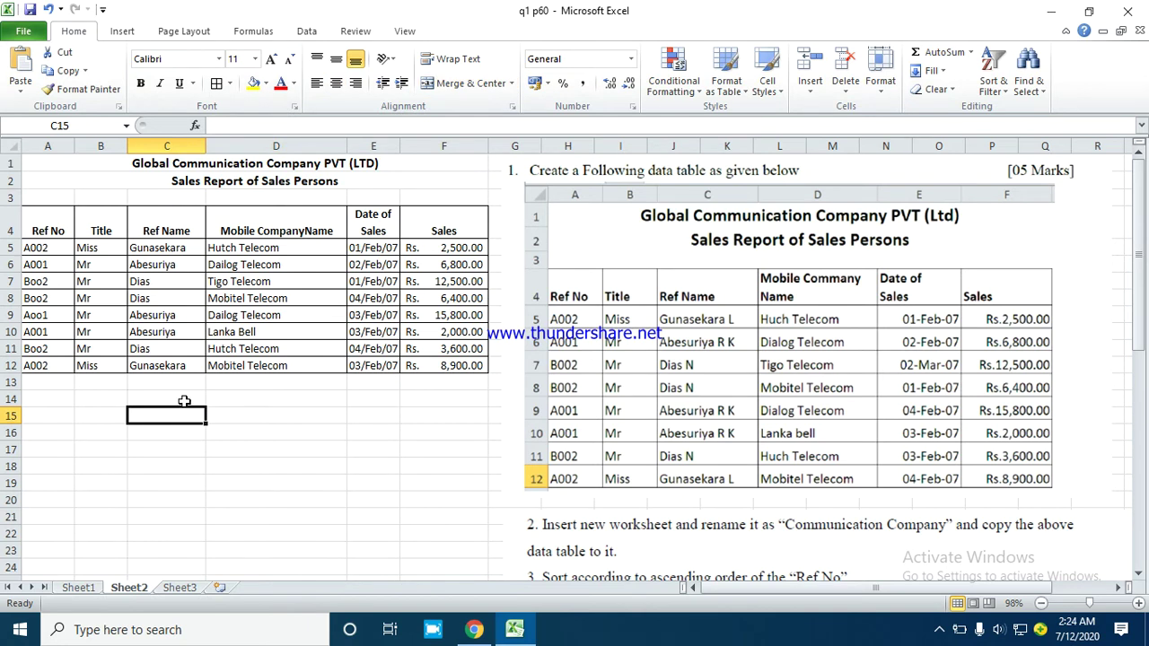
scroll(926, 363, down, 2)
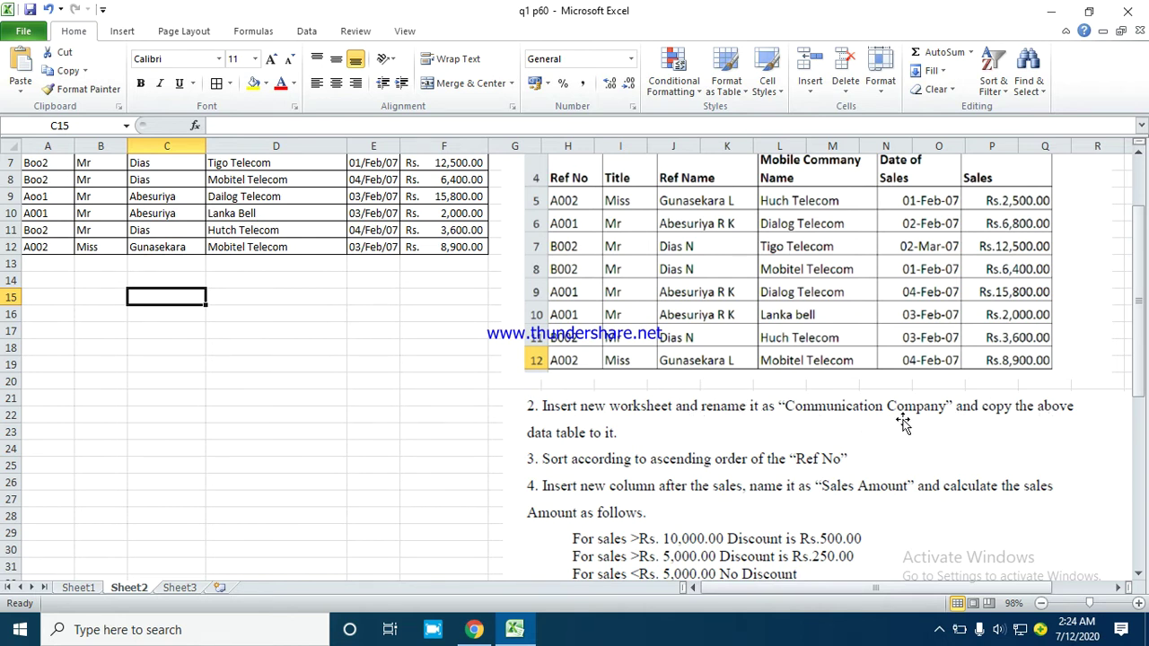
- Rename the Sheet2 tab to 'Communication Company' from its right-click menu
scroll(613, 448, up, 1)
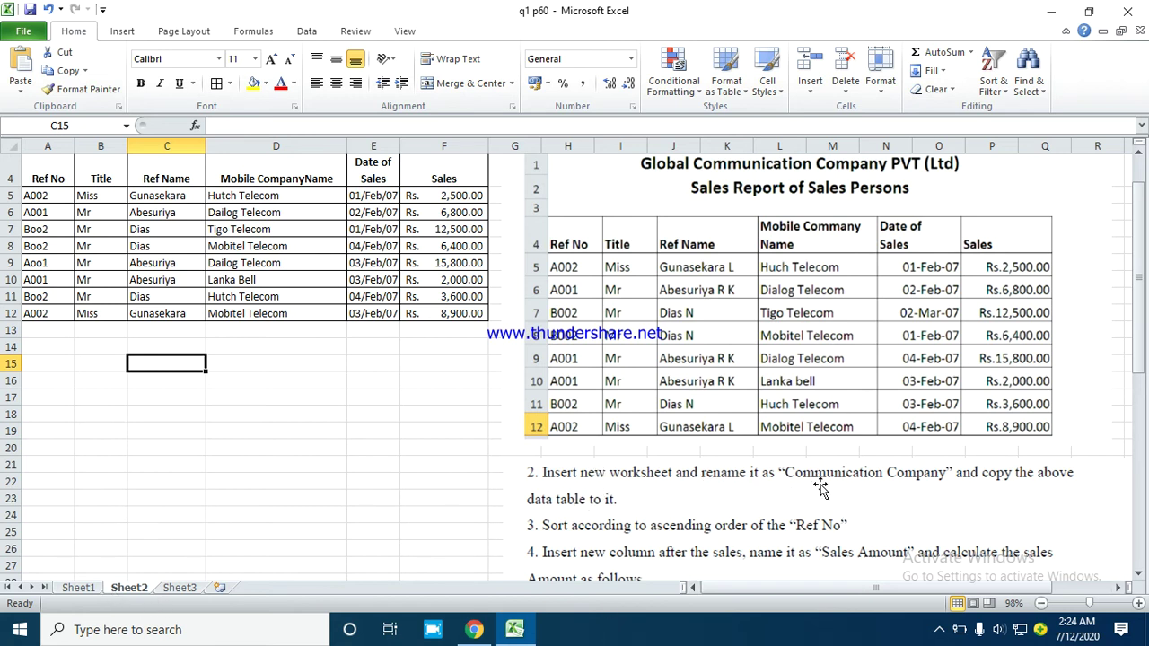
right_click(133, 597)
click(201, 438)
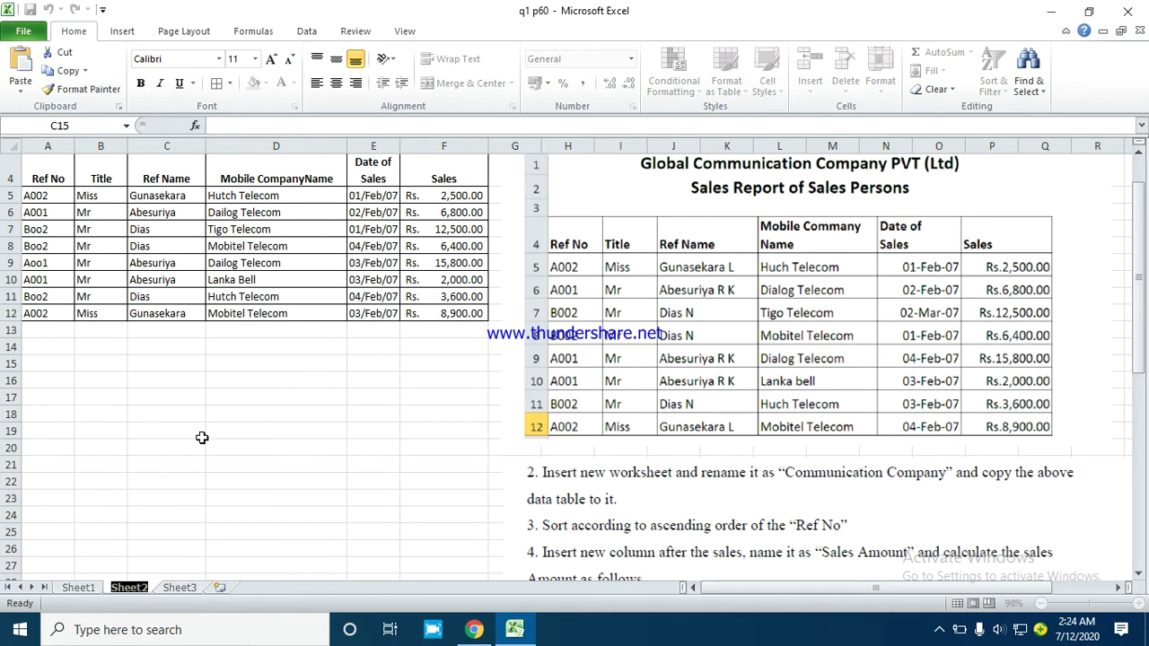
text(Commu)
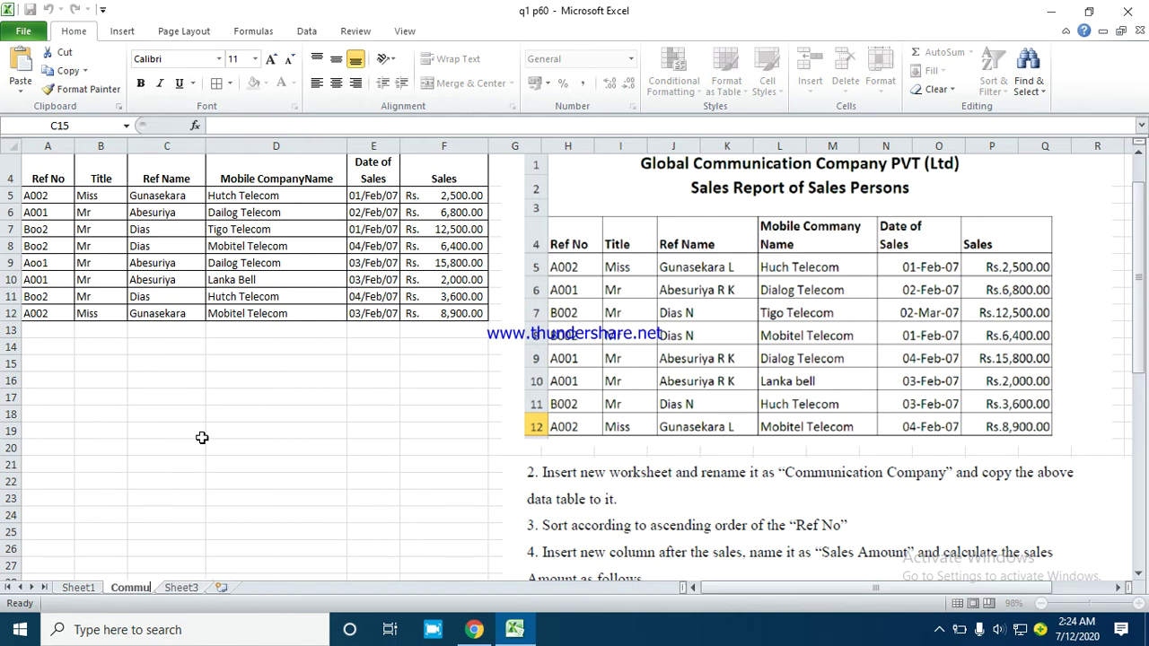
text(nicatio)
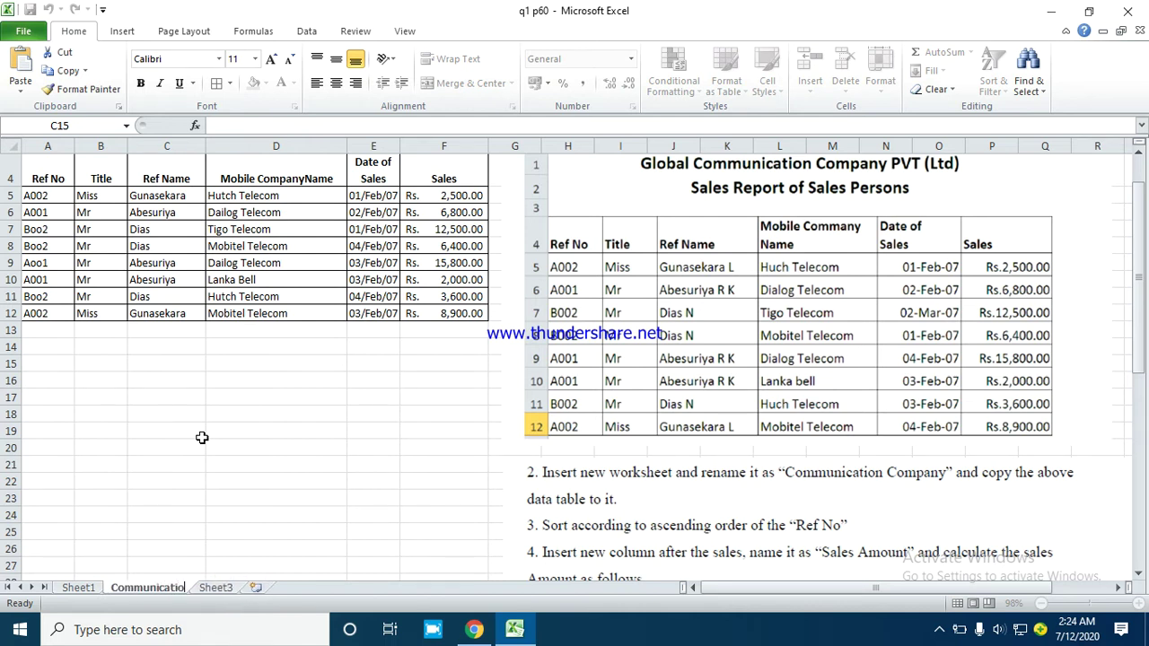
text(n Com)
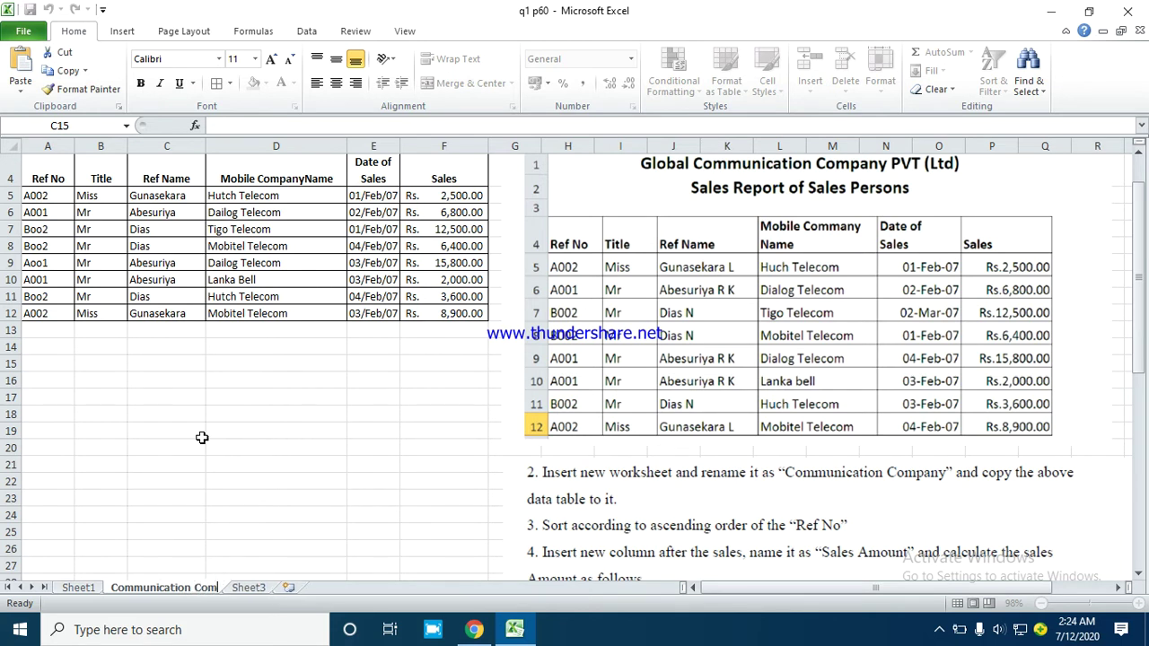
text(pany)
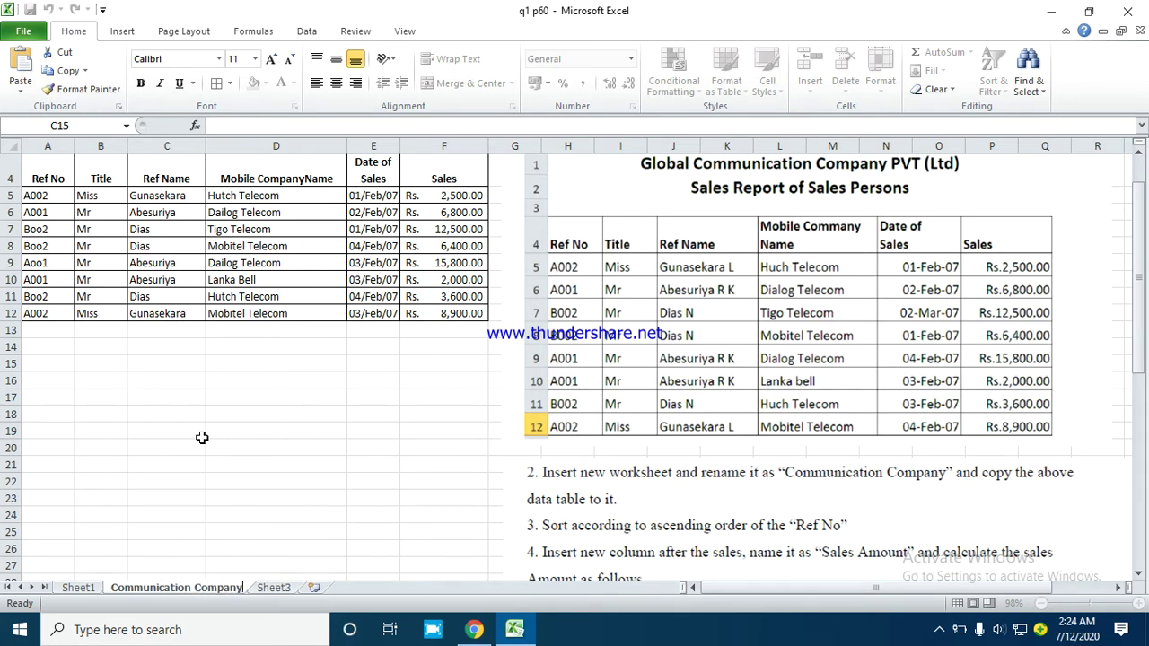
key(Return)
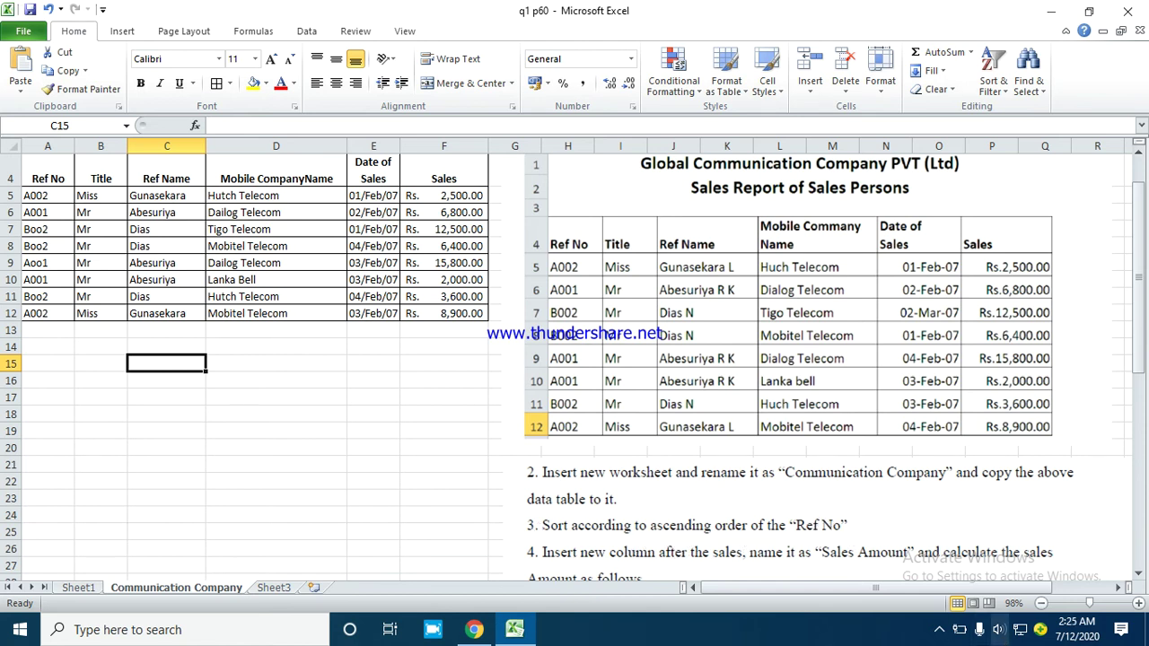
- Sort A5:A12 A to Z, expanding the selection so whole records sort by Ref No
scroll(402, 353, up, 1)
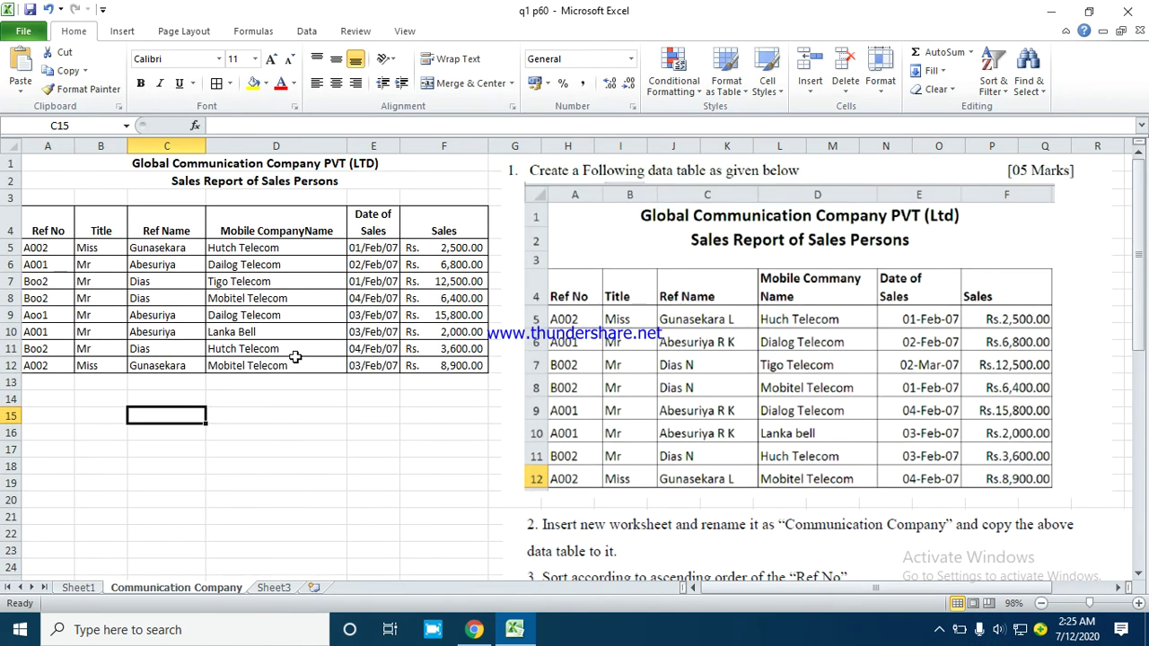
scroll(808, 522, down, 1)
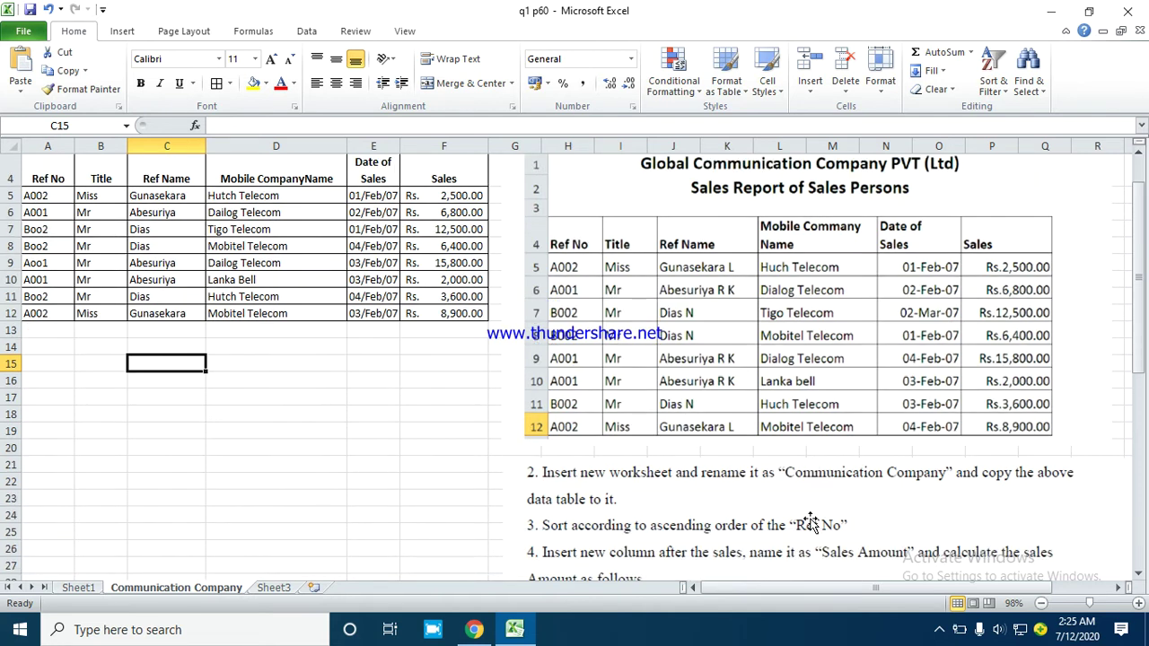
scroll(154, 327, up, 1)
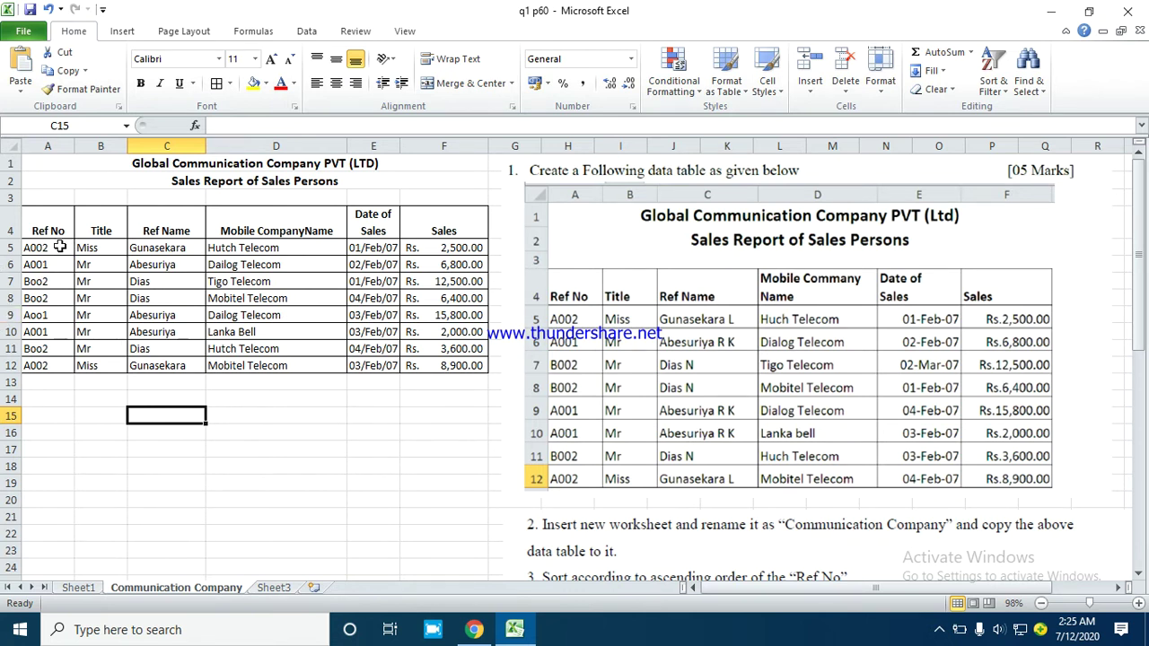
drag(33, 248, 15, 364)
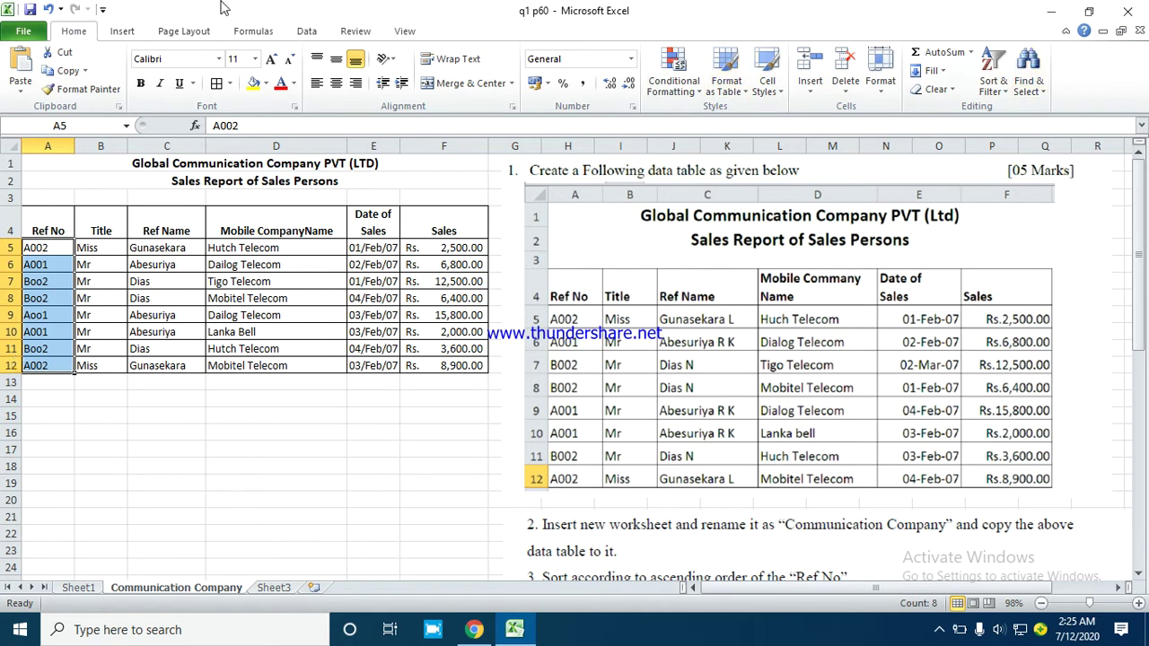
click(1002, 91)
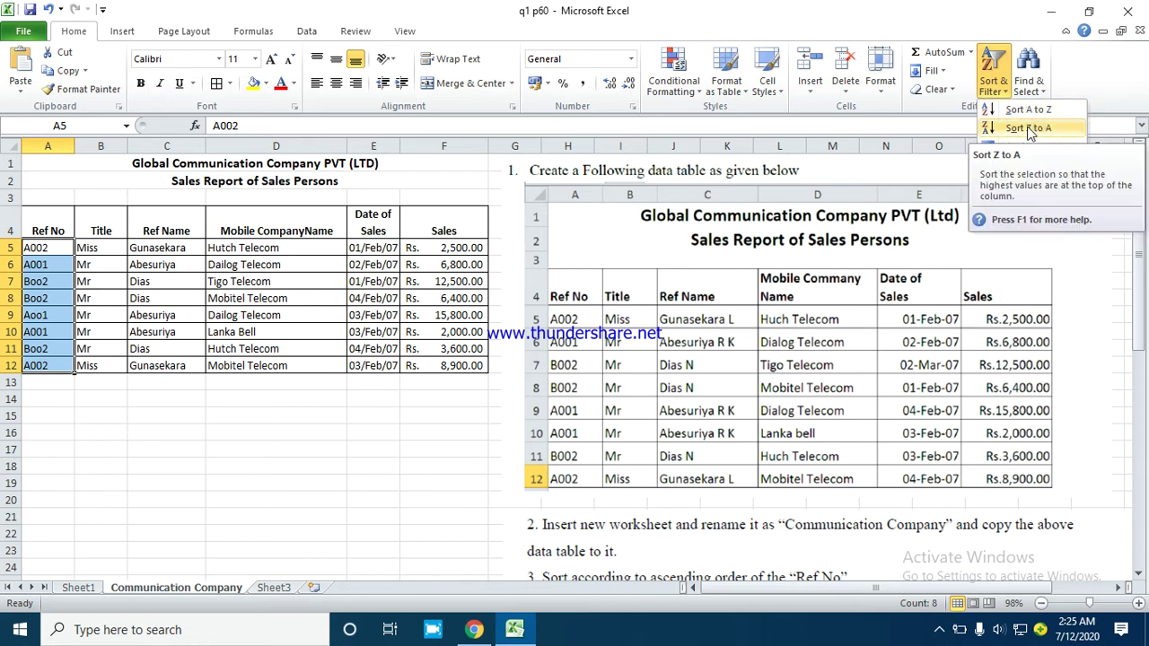
click(1026, 110)
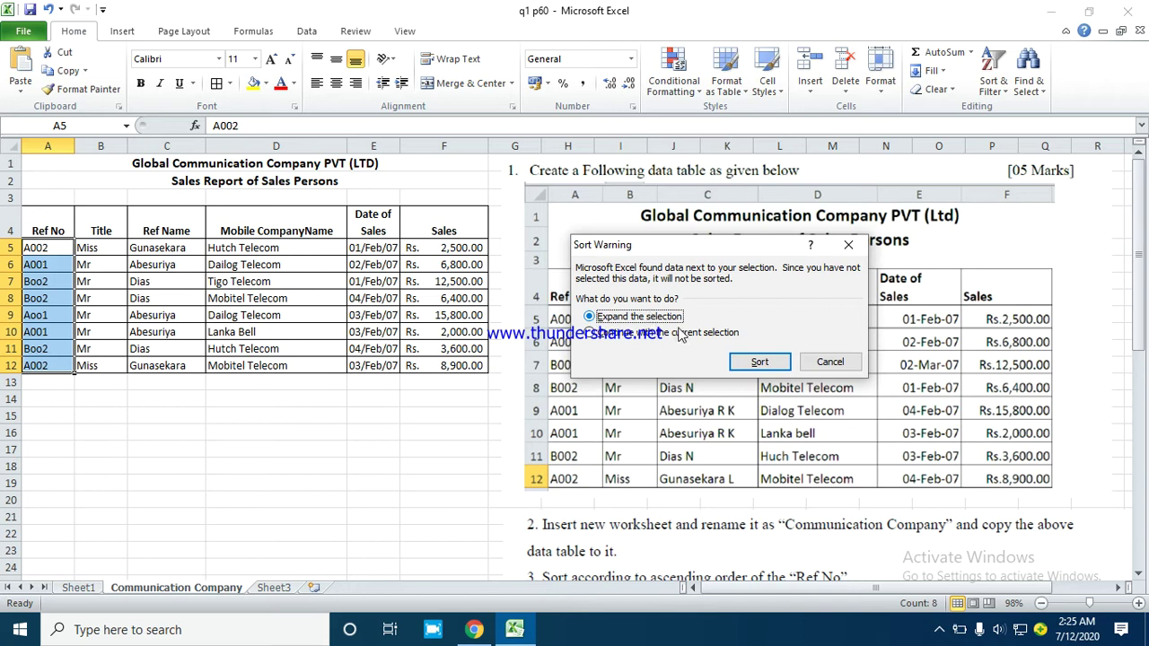
click(760, 363)
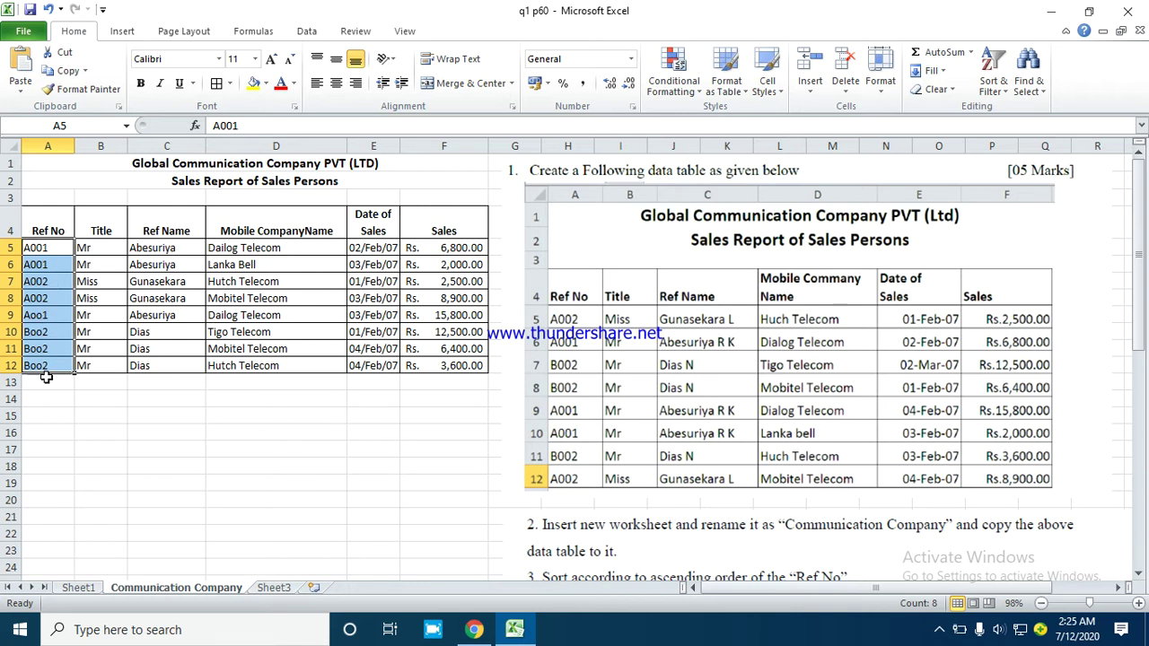
click(241, 481)
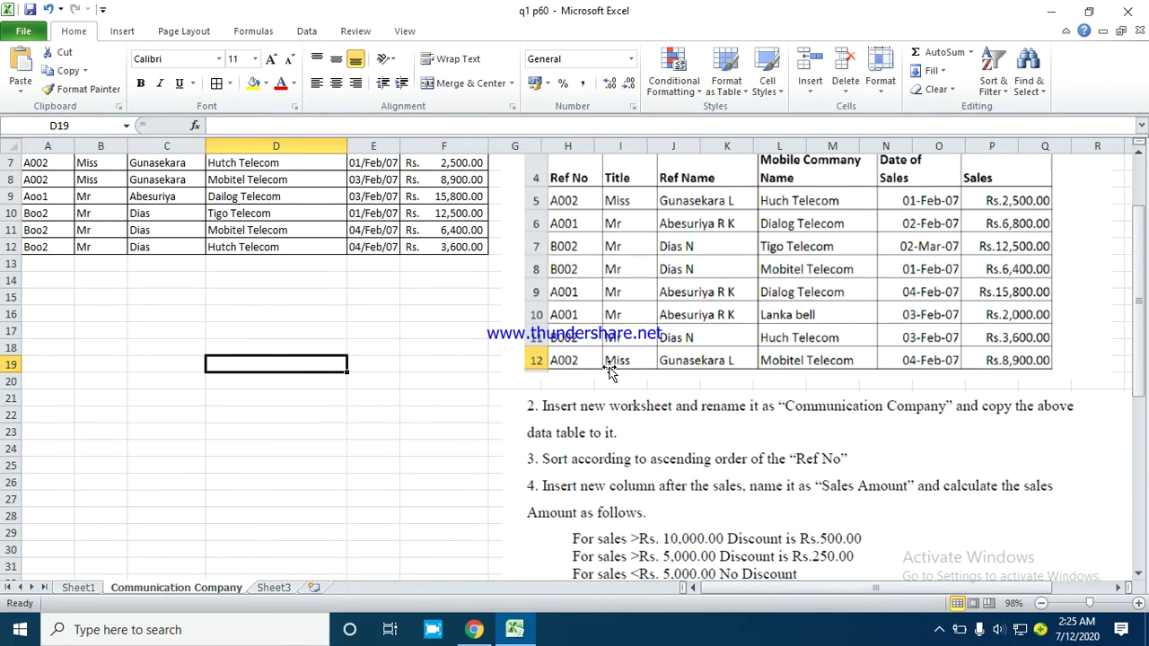
- Drag the data-table and instructions pictures rightward, clear of the sales table
scroll(609, 376, down, 2)
scroll(583, 471, down, 1)
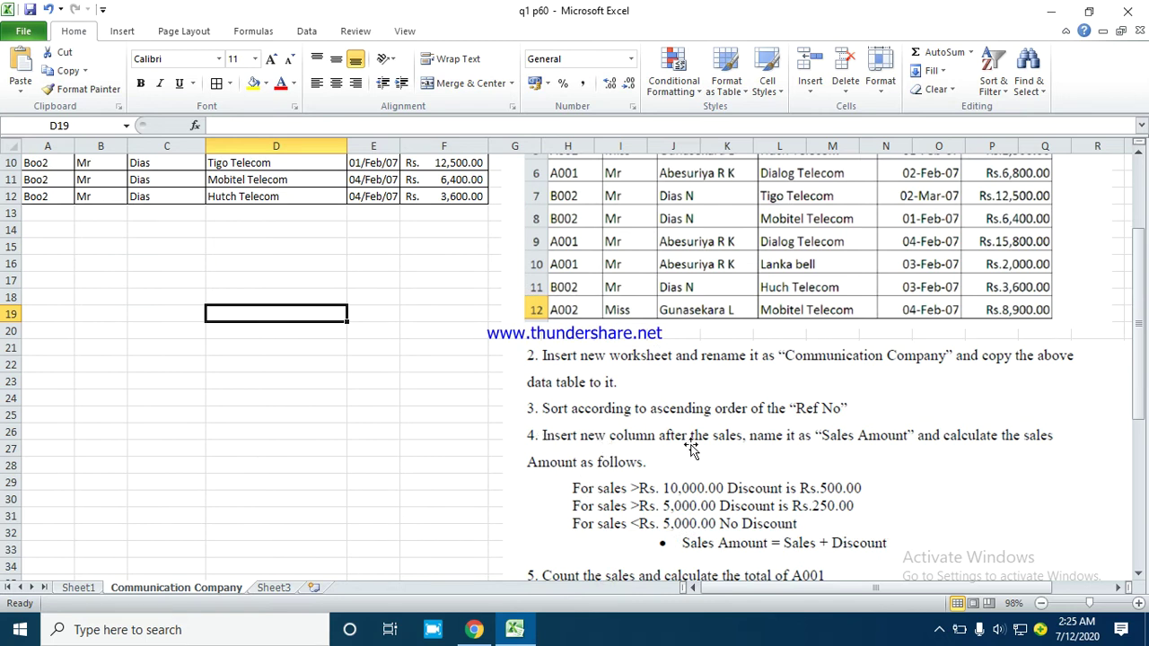
scroll(309, 271, up, 3)
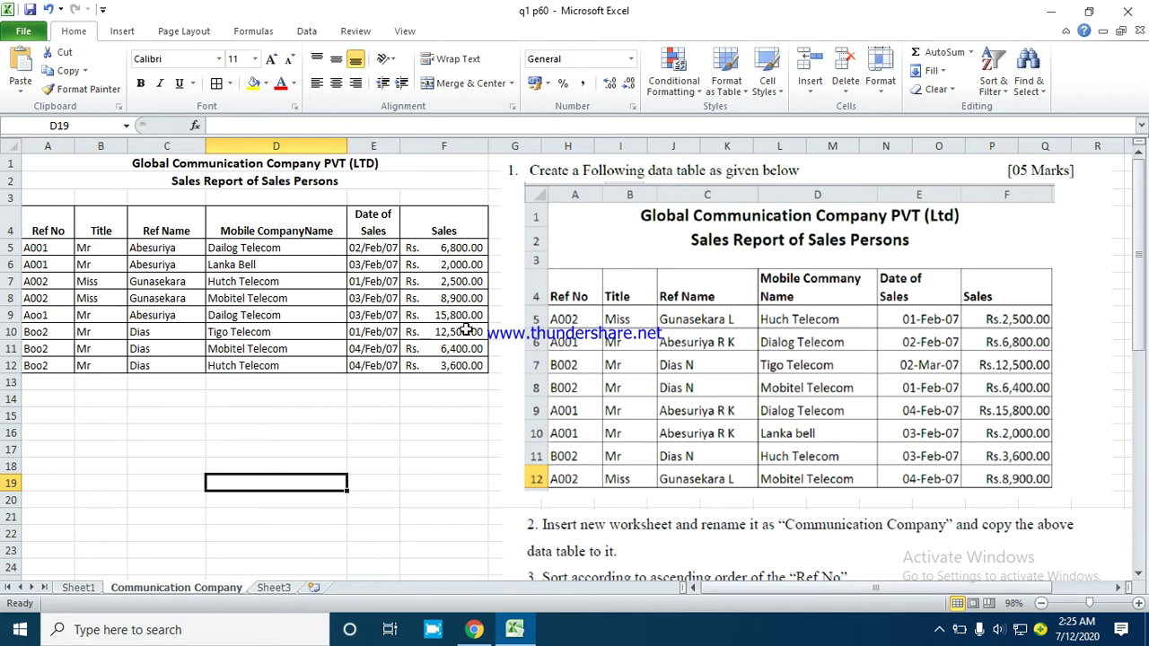
drag(742, 309, 849, 339)
scroll(849, 339, down, 3)
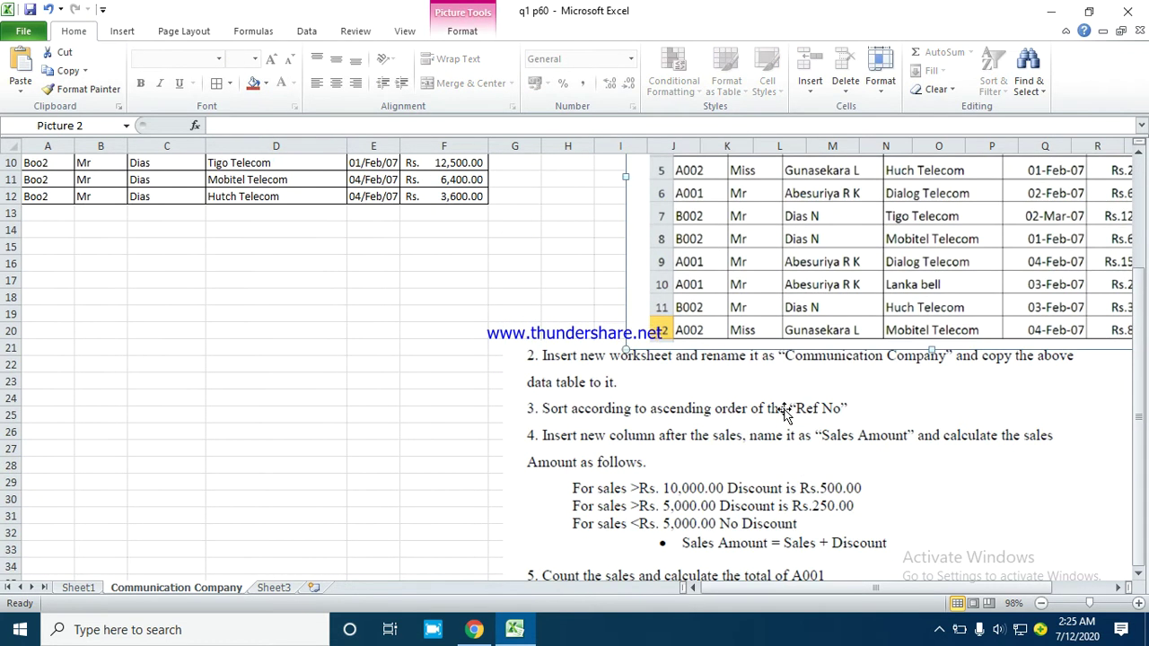
drag(718, 397, 844, 401)
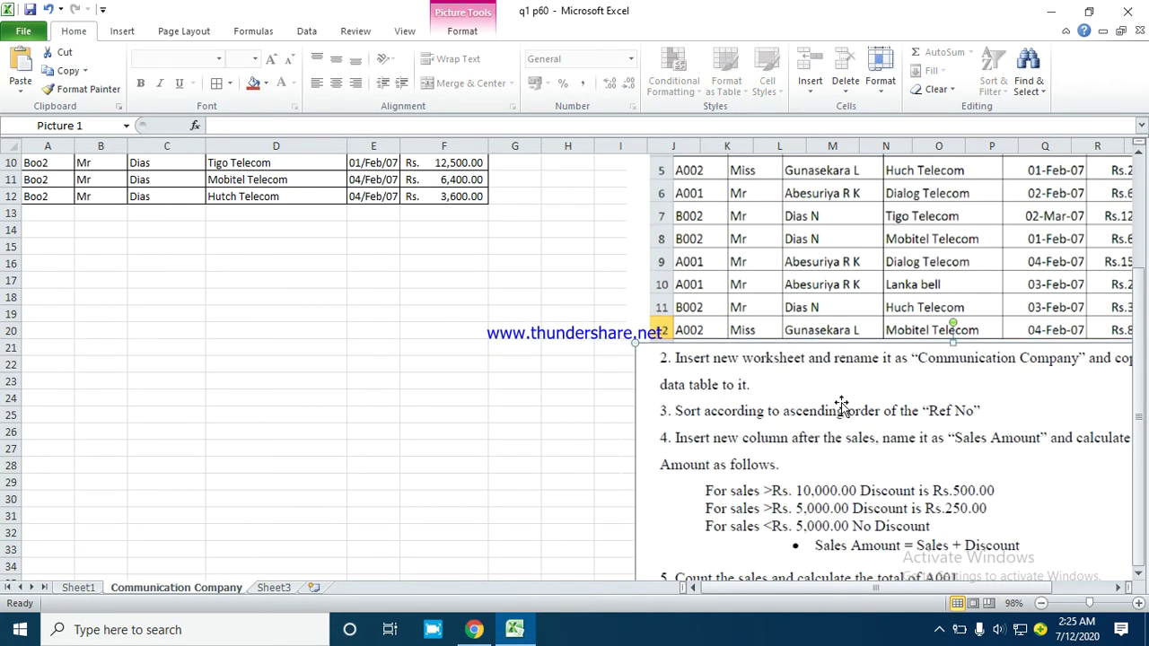
mouse_move(769, 423)
mouse_down()
mouse_move(781, 447)
mouse_move(787, 413)
mouse_up()
scroll(788, 409, down, 2)
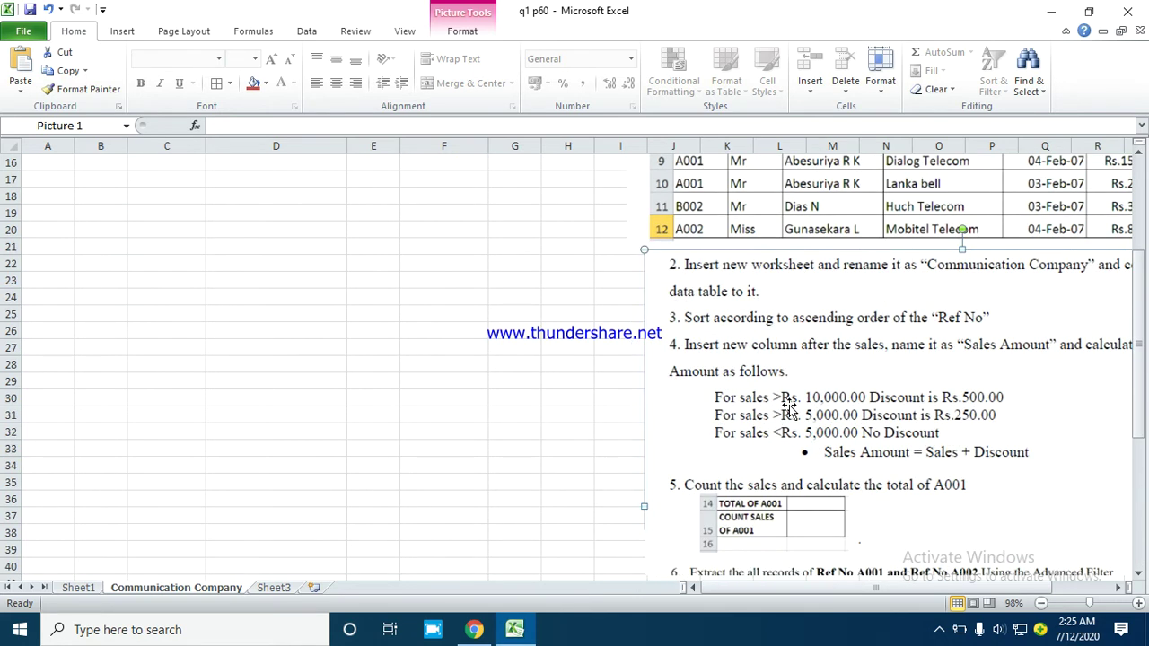
drag(723, 586, 819, 593)
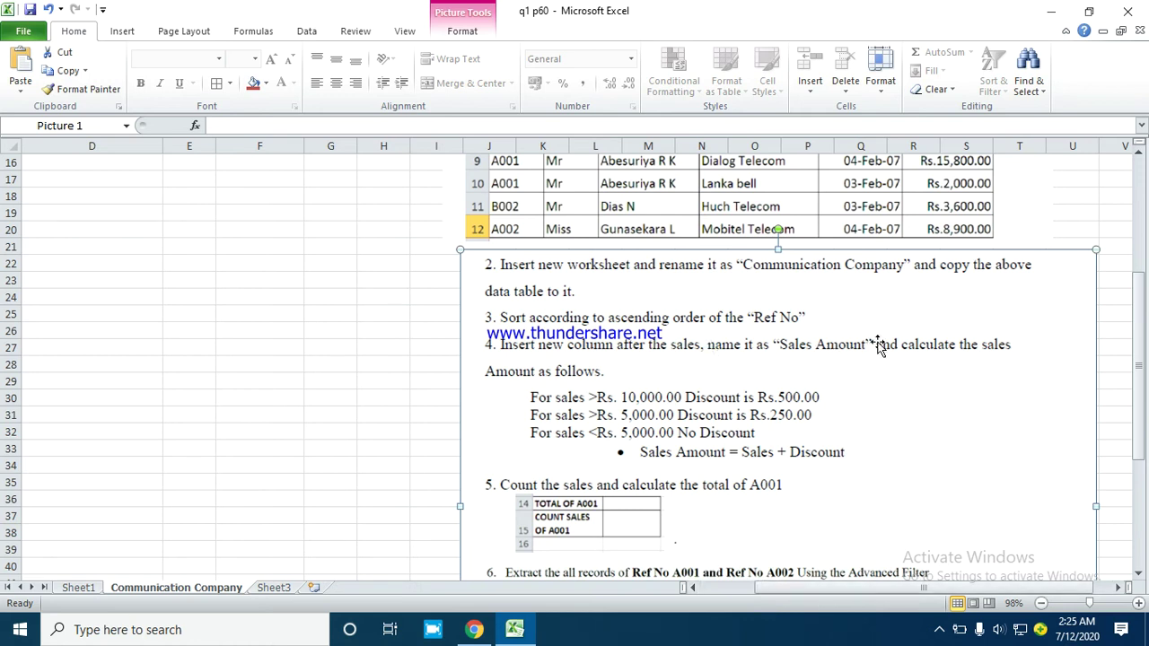
scroll(733, 414, up, 5)
- Copy the Sales header into G4, widen column G, and change the header to 'Sales Amount'
click(313, 216)
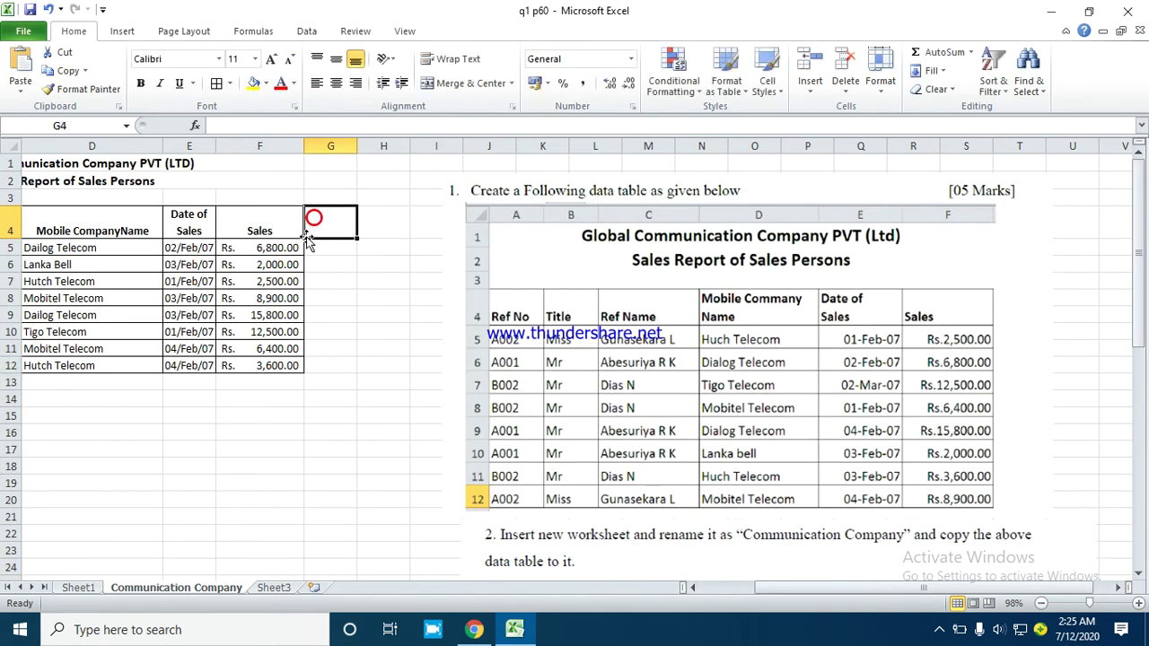
click(290, 227)
drag(307, 235, 354, 245)
click(363, 319)
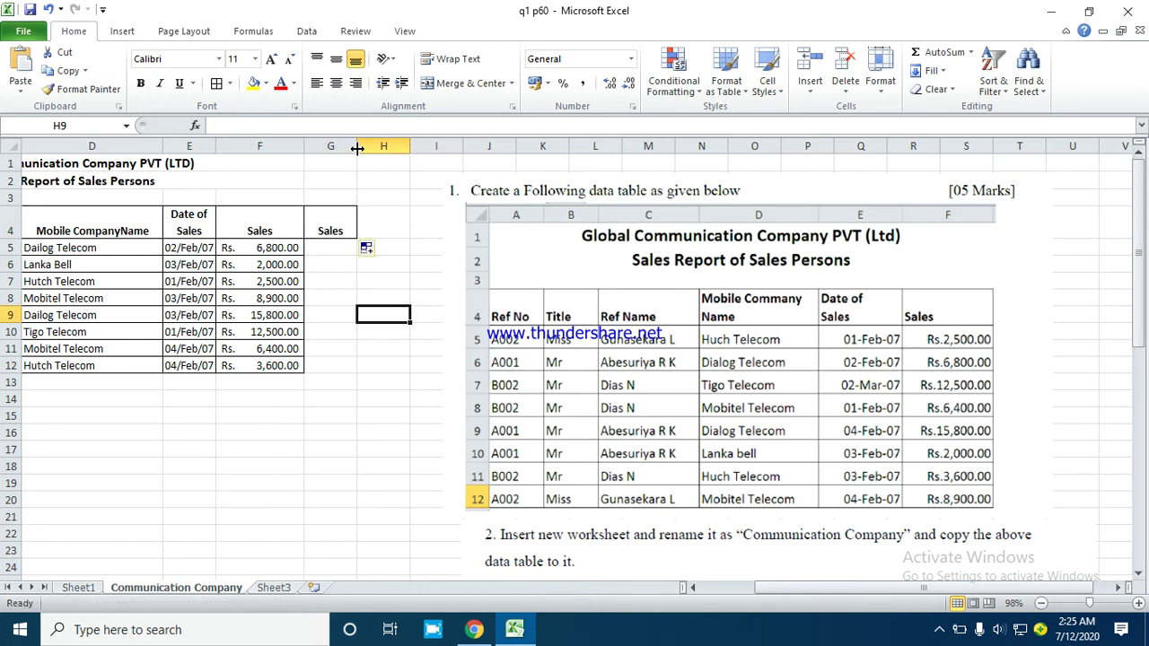
drag(356, 145, 432, 147)
double_click(399, 233)
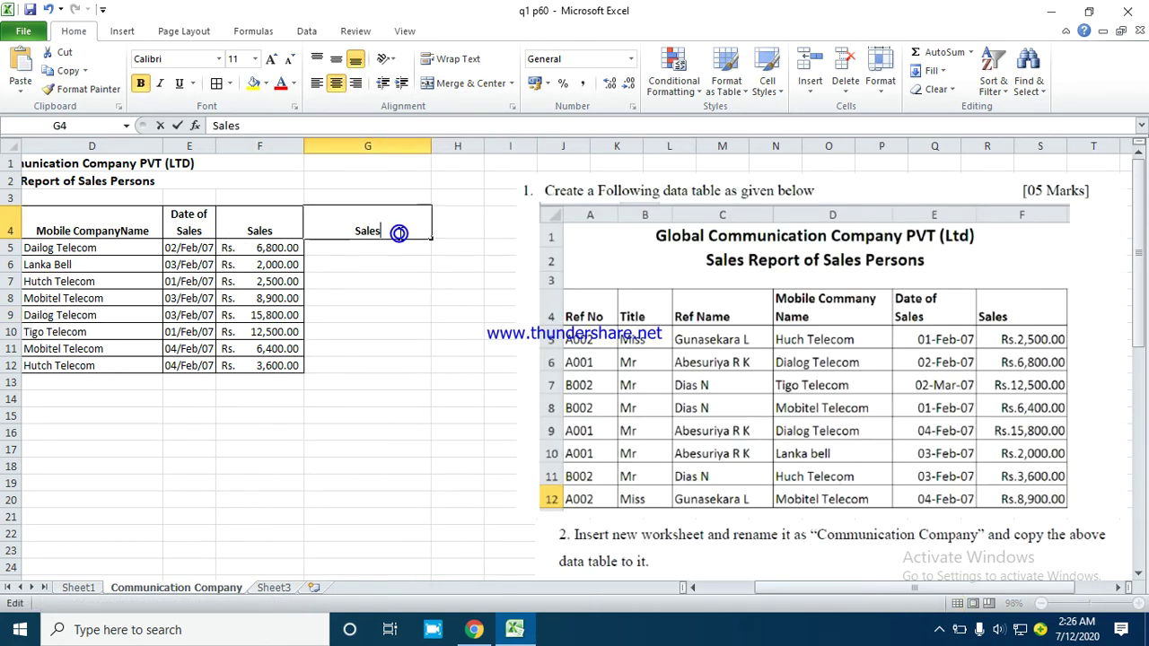
text(Amount)
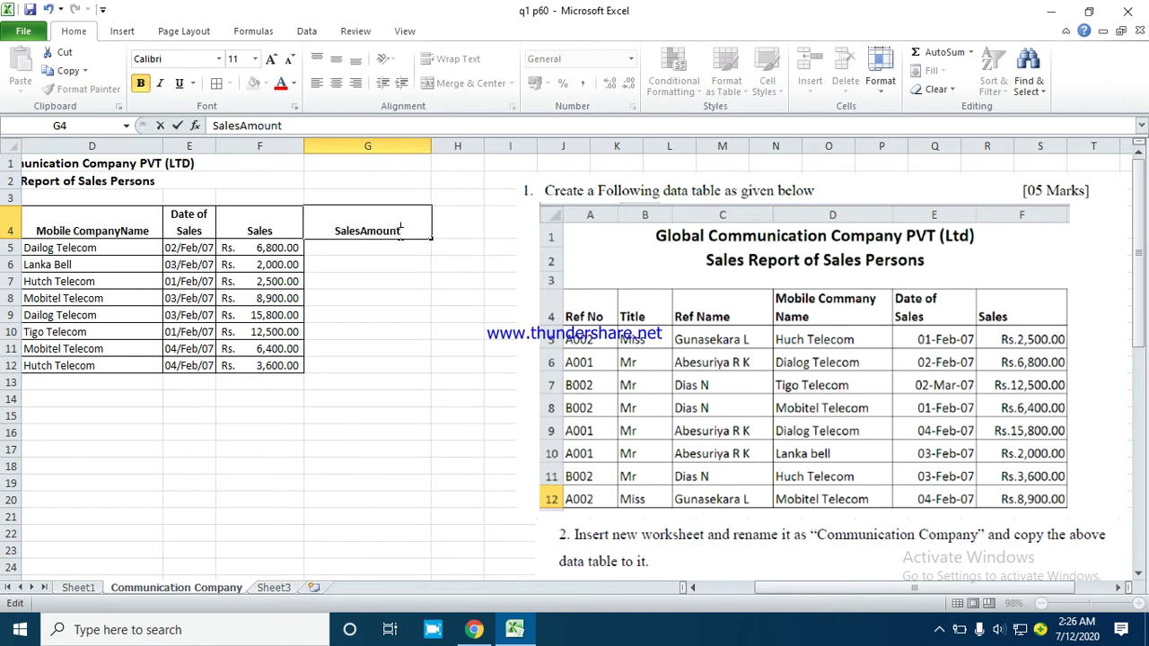
key(Return)
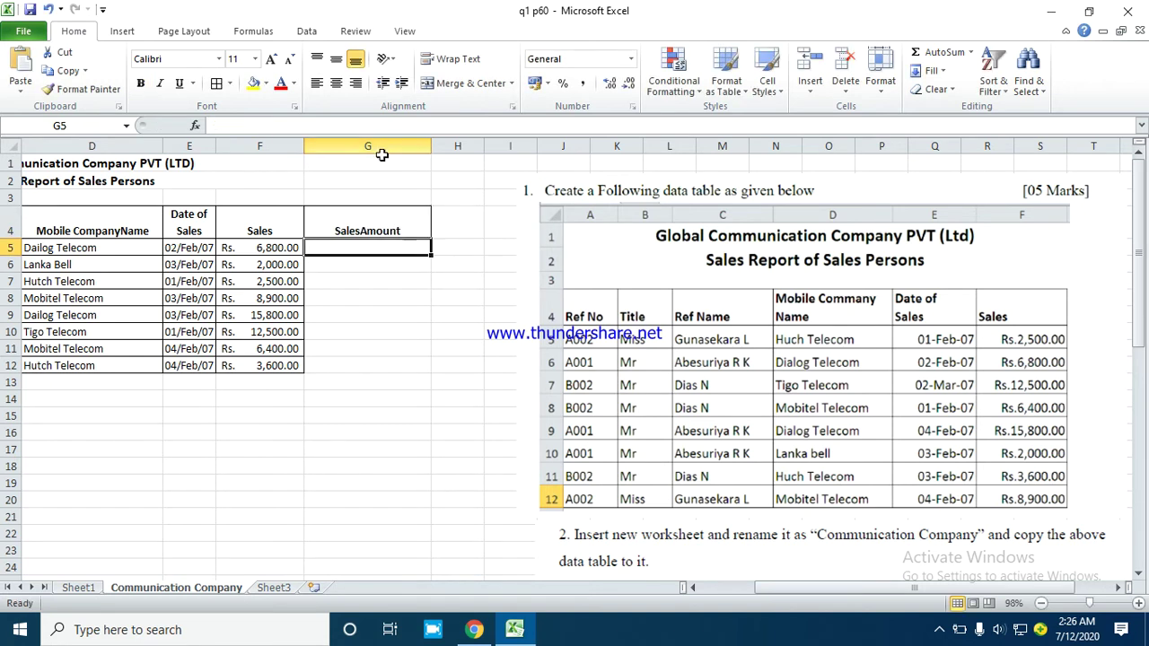
double_click(362, 231)
click(385, 315)
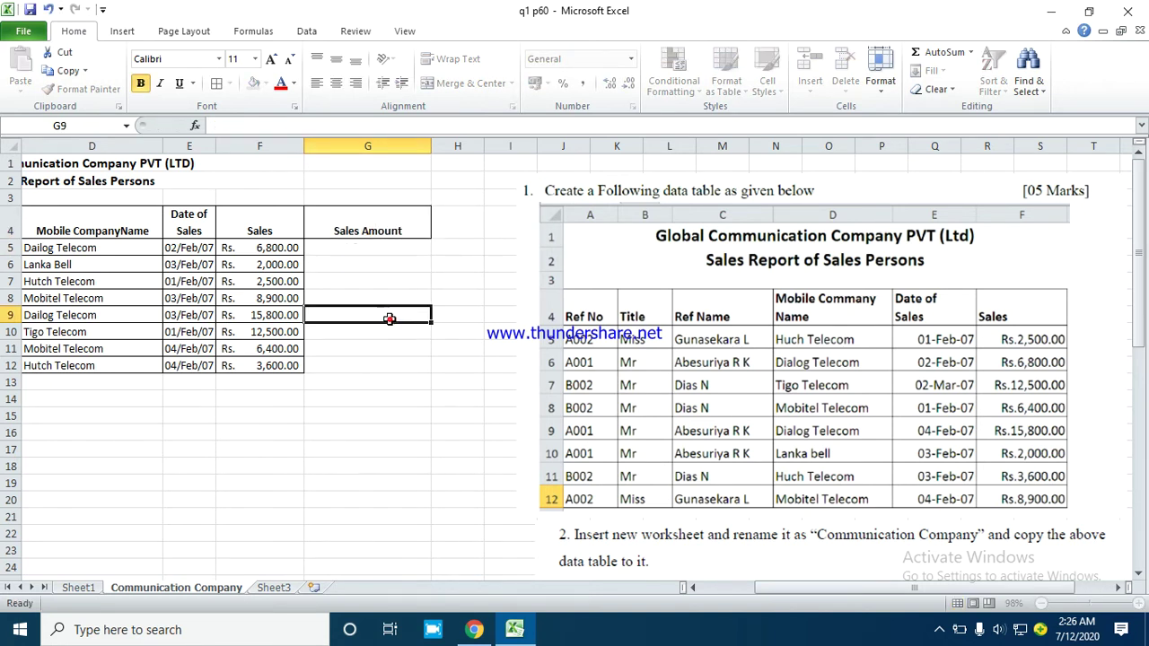
- Apply All Borders to cells G5:G12 under the new header
scroll(918, 415, down, 2)
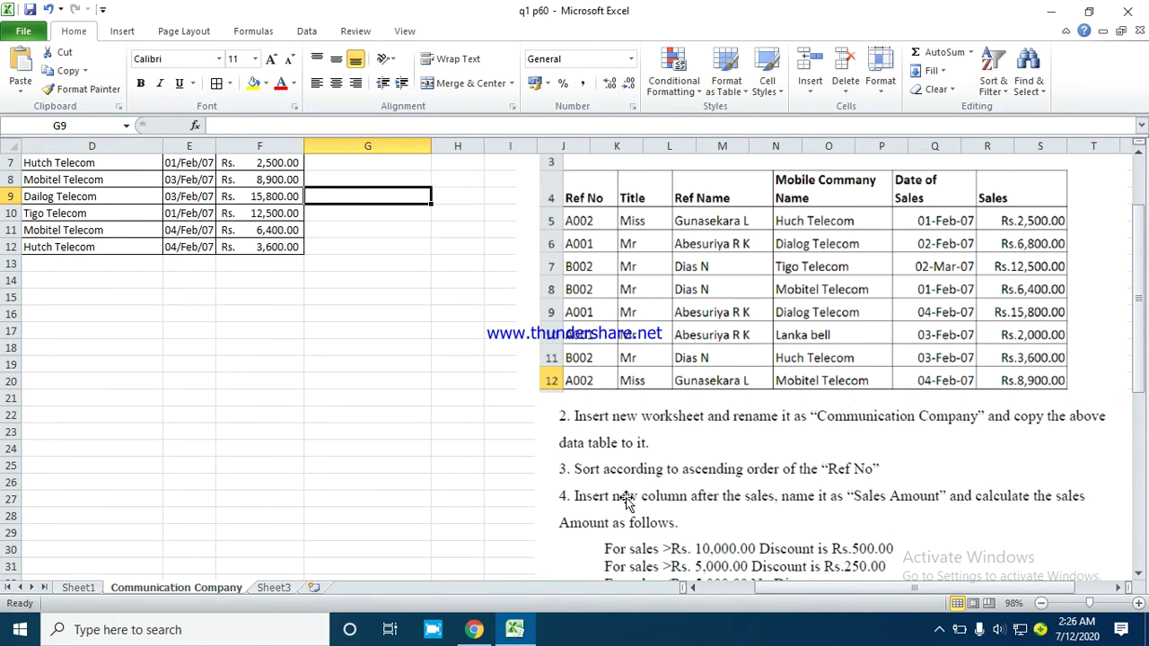
scroll(386, 343, up, 2)
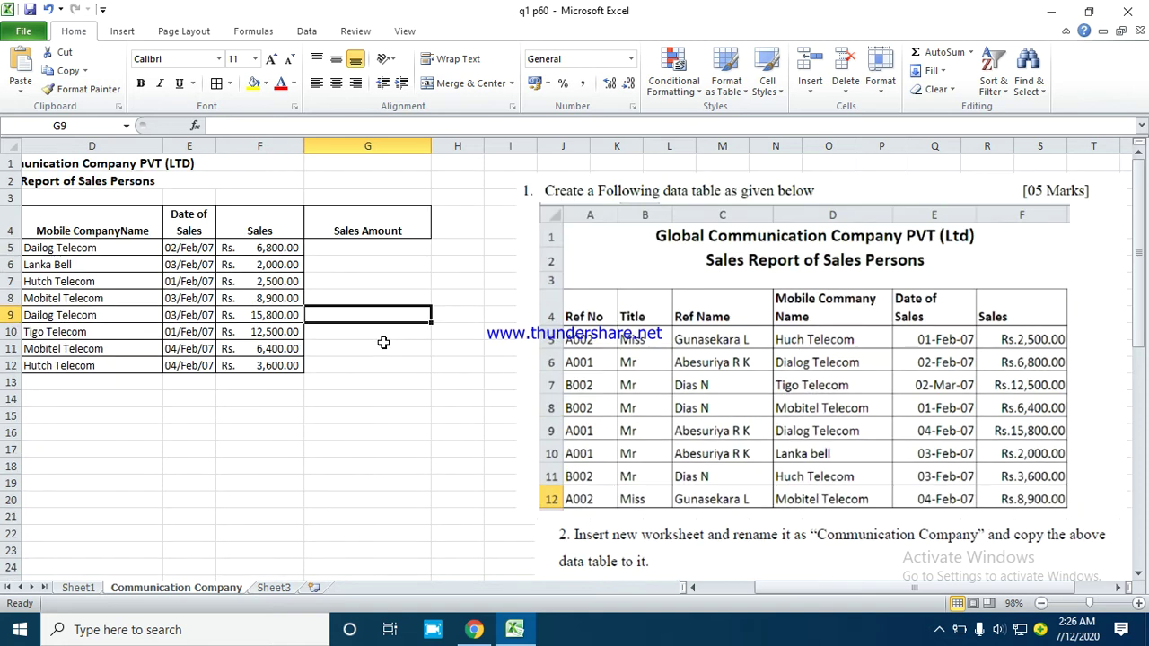
click(352, 251)
drag(352, 252, 341, 362)
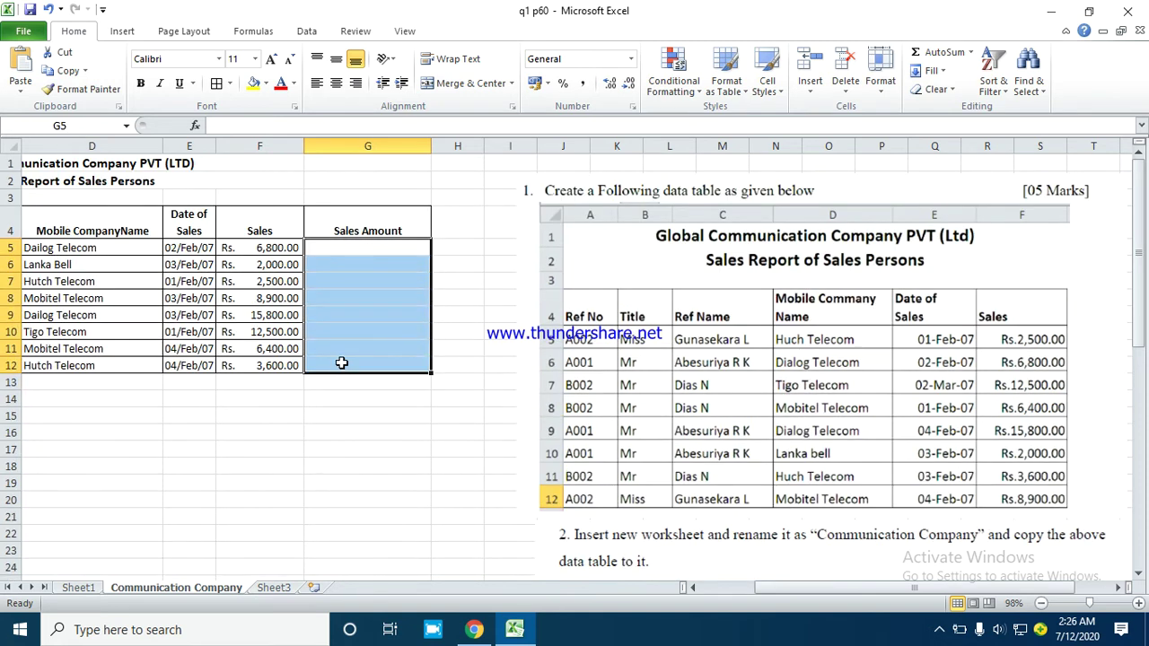
click(216, 88)
click(290, 395)
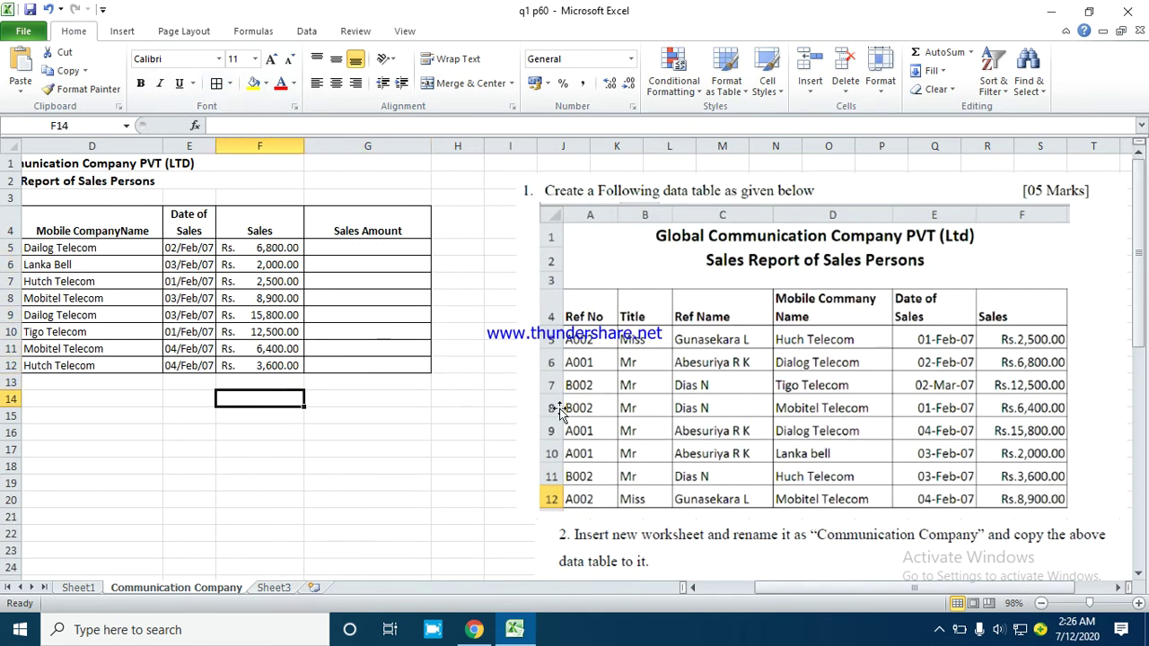
scroll(555, 410, down, 4)
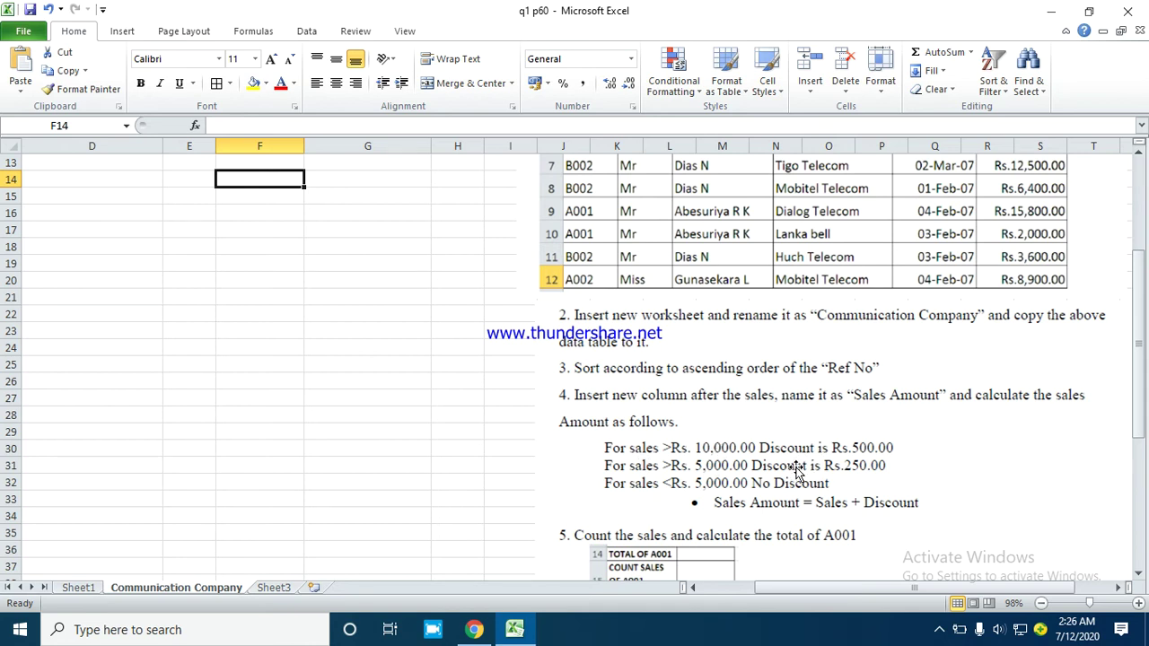
scroll(900, 451, up, 4)
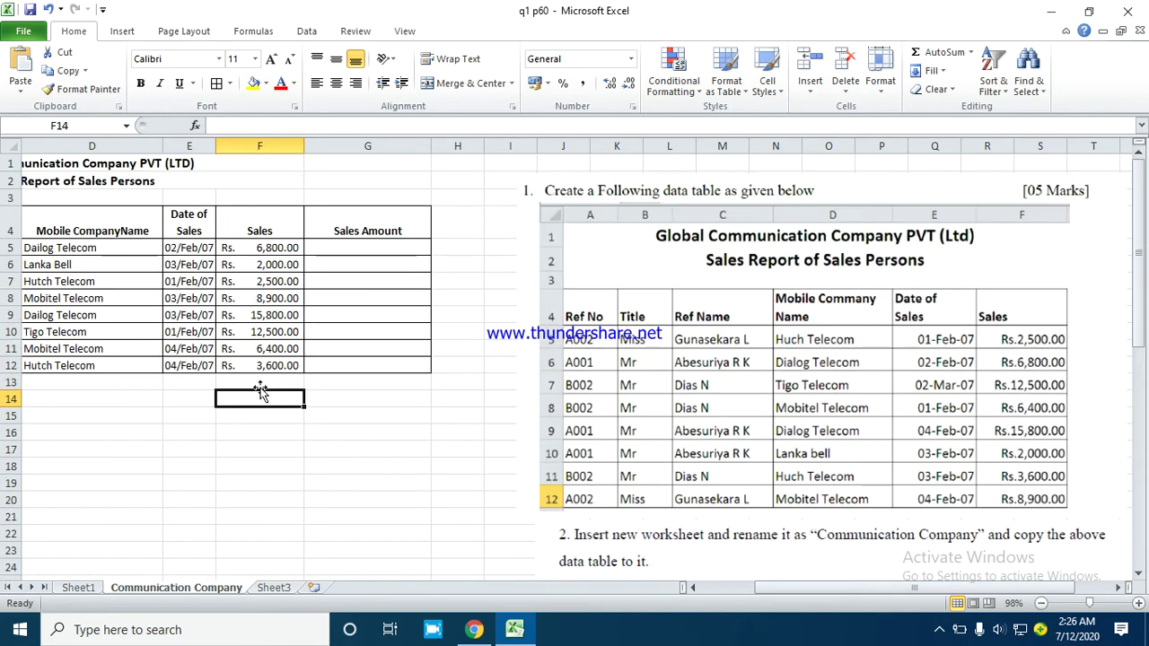
click(275, 248)
drag(276, 247, 289, 364)
click(314, 249)
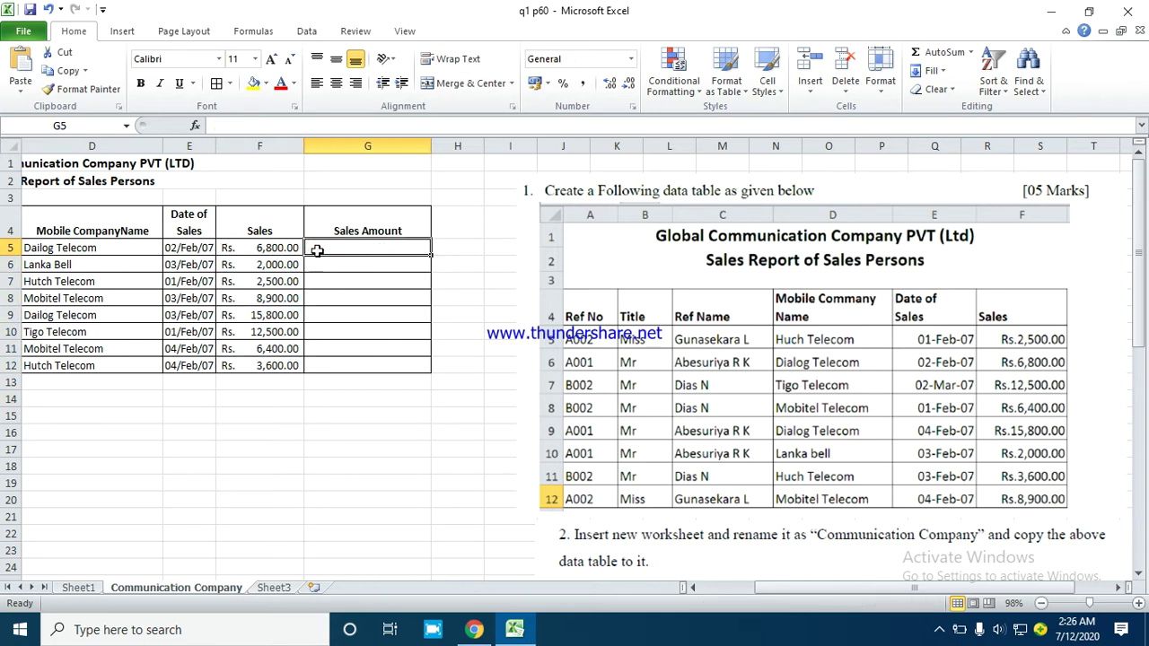
scroll(301, 287, down, 3)
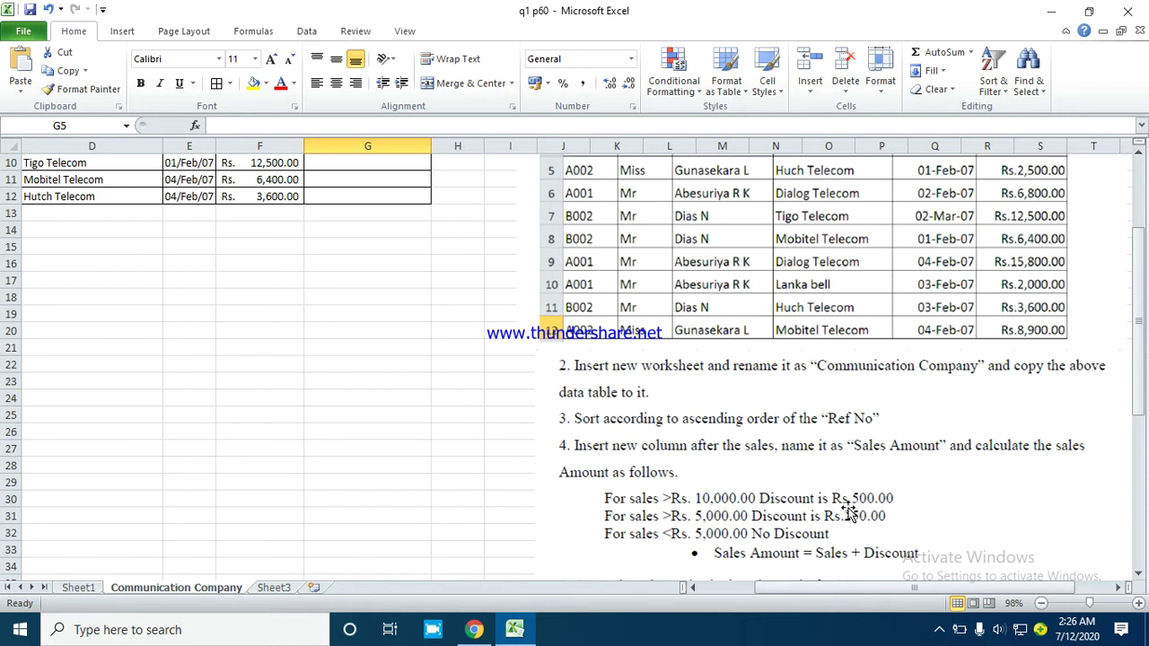
scroll(848, 511, up, 3)
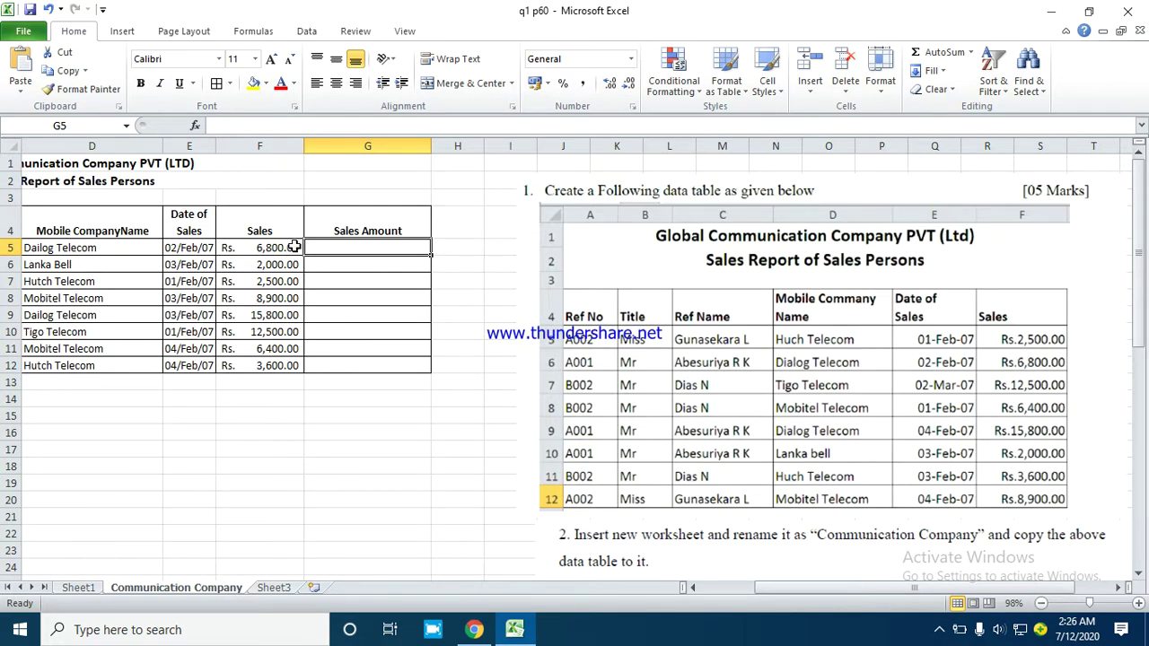
scroll(811, 548, down, 3)
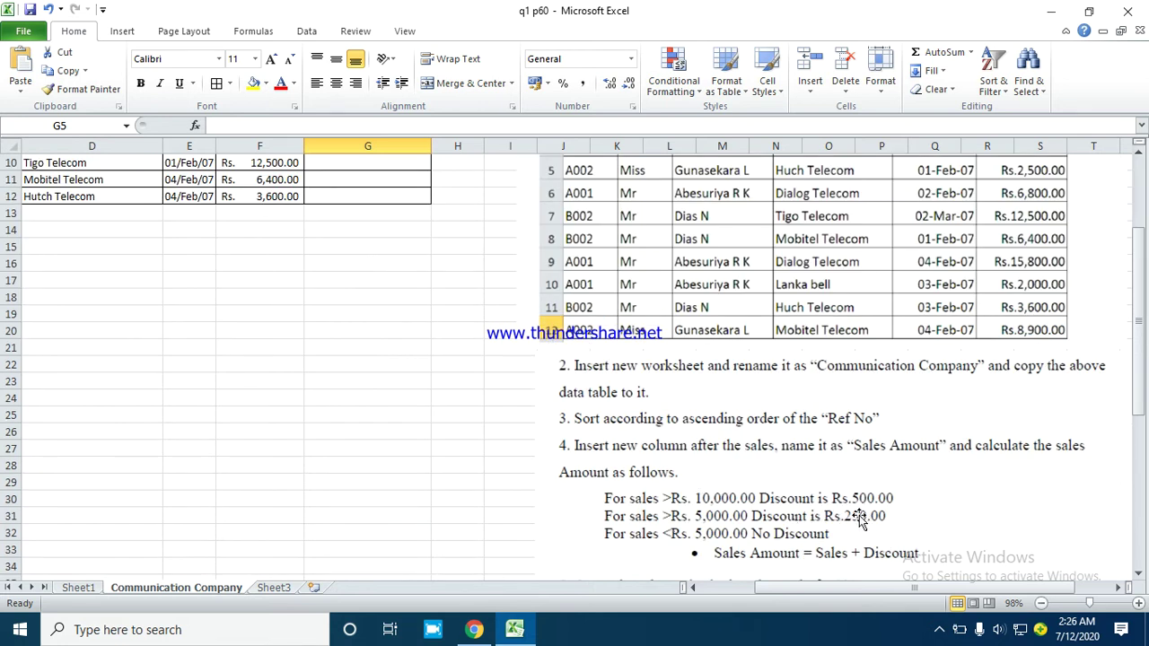
scroll(170, 326, up, 3)
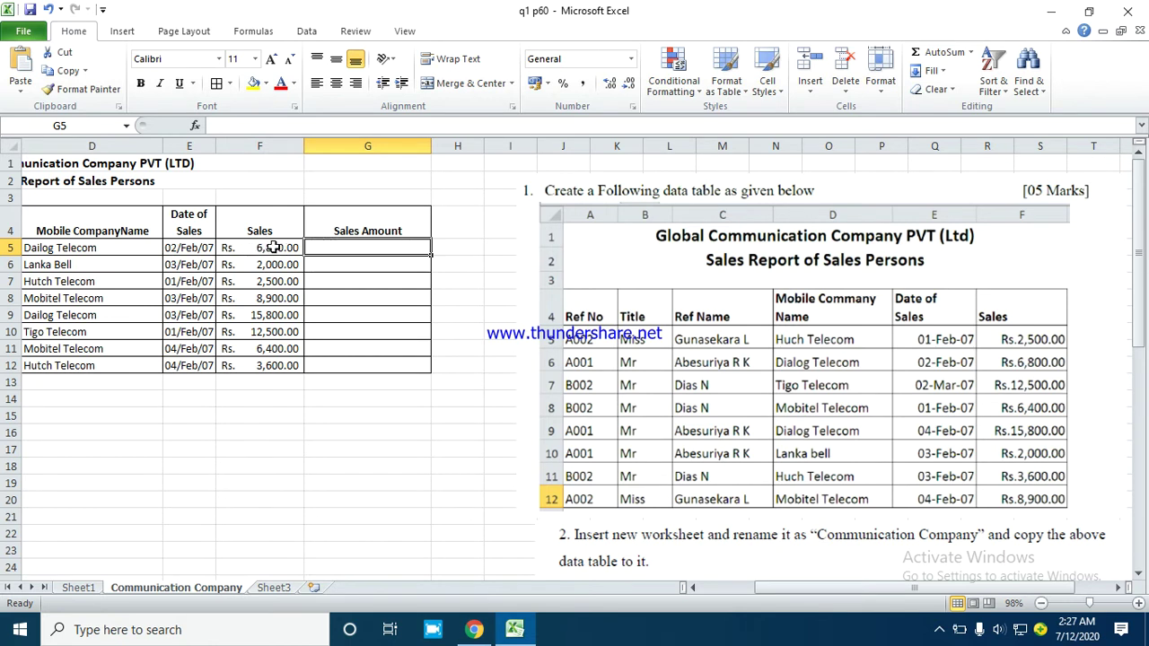
scroll(423, 340, down, 5)
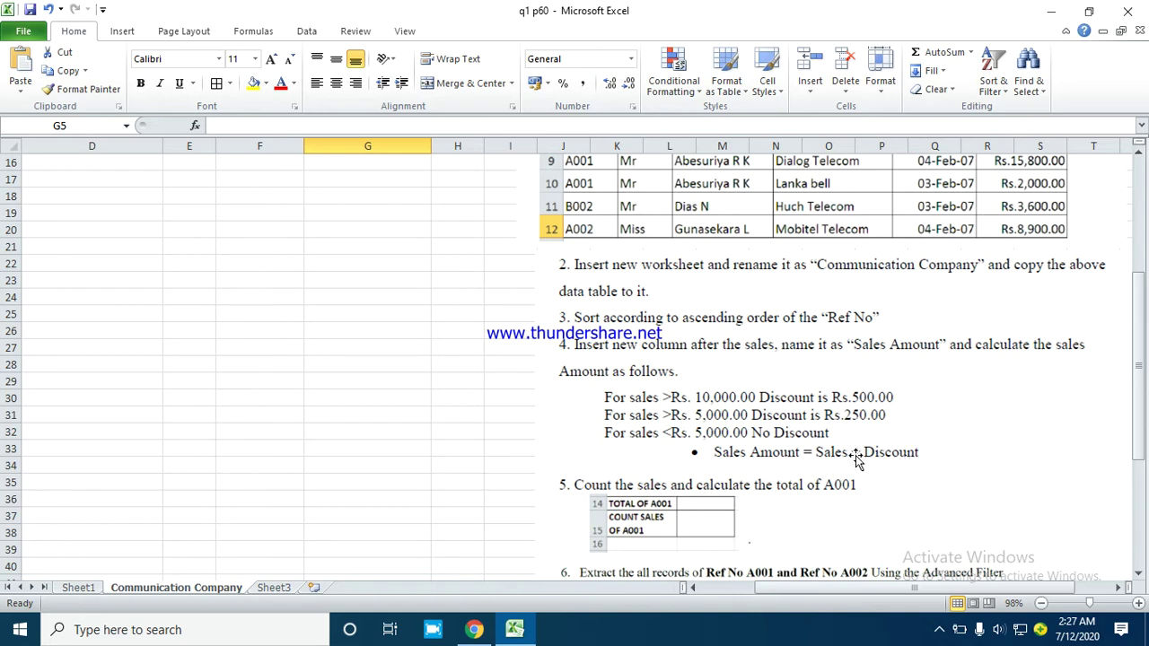
scroll(295, 296, up, 4)
scroll(296, 295, up, 1)
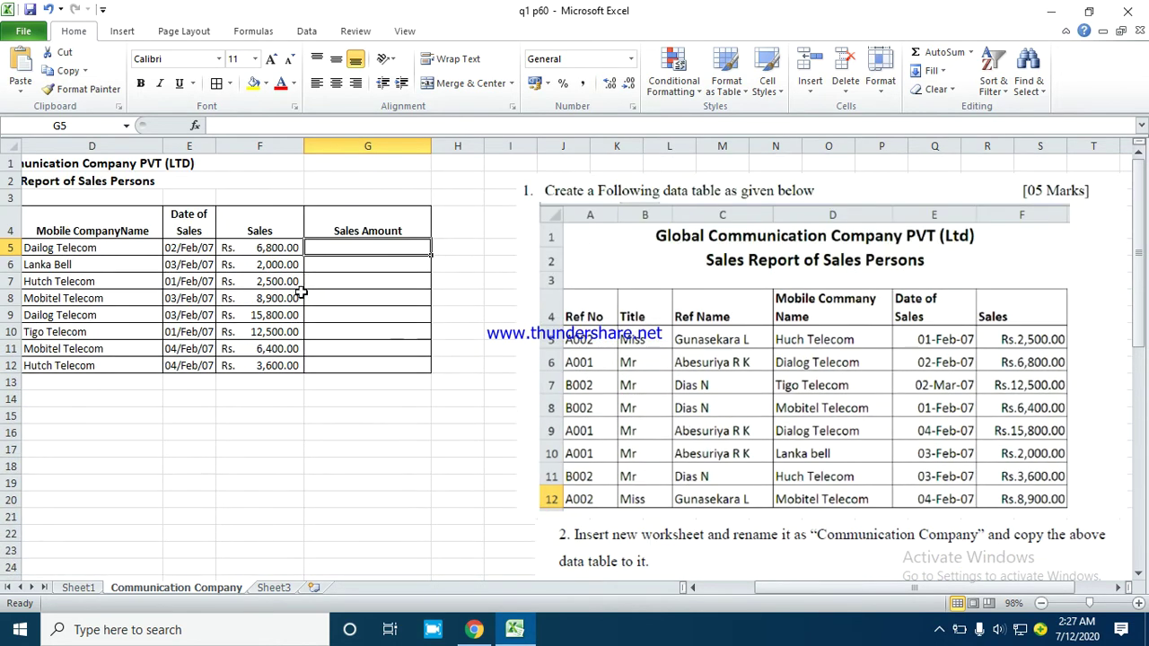
scroll(808, 507, down, 3)
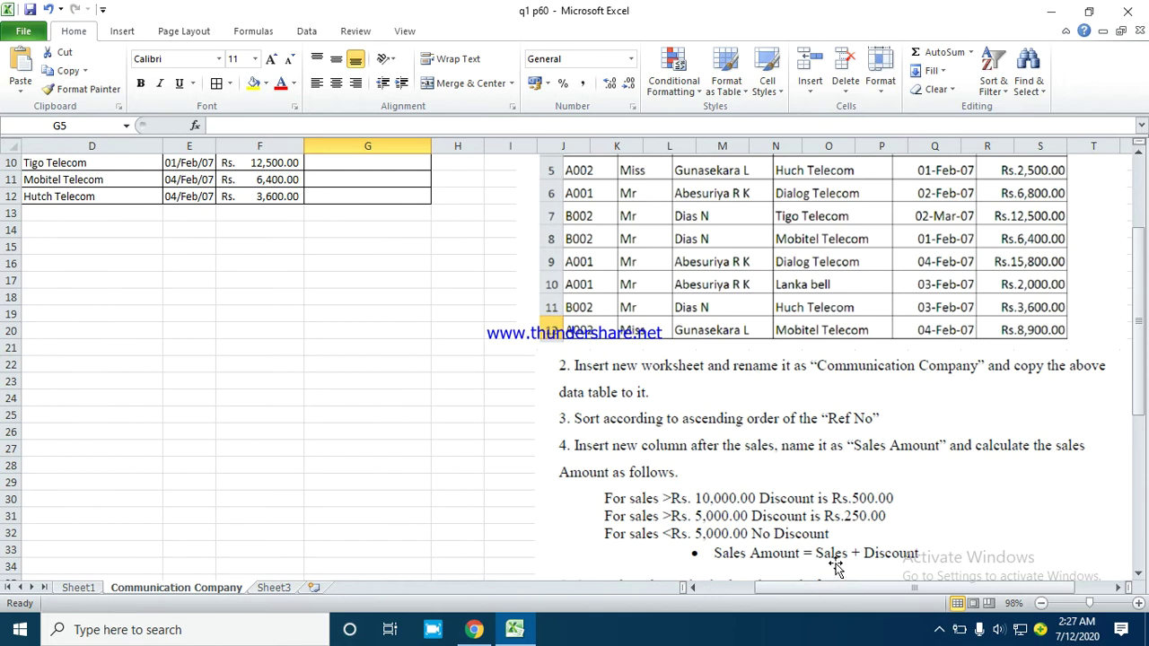
scroll(143, 302, up, 3)
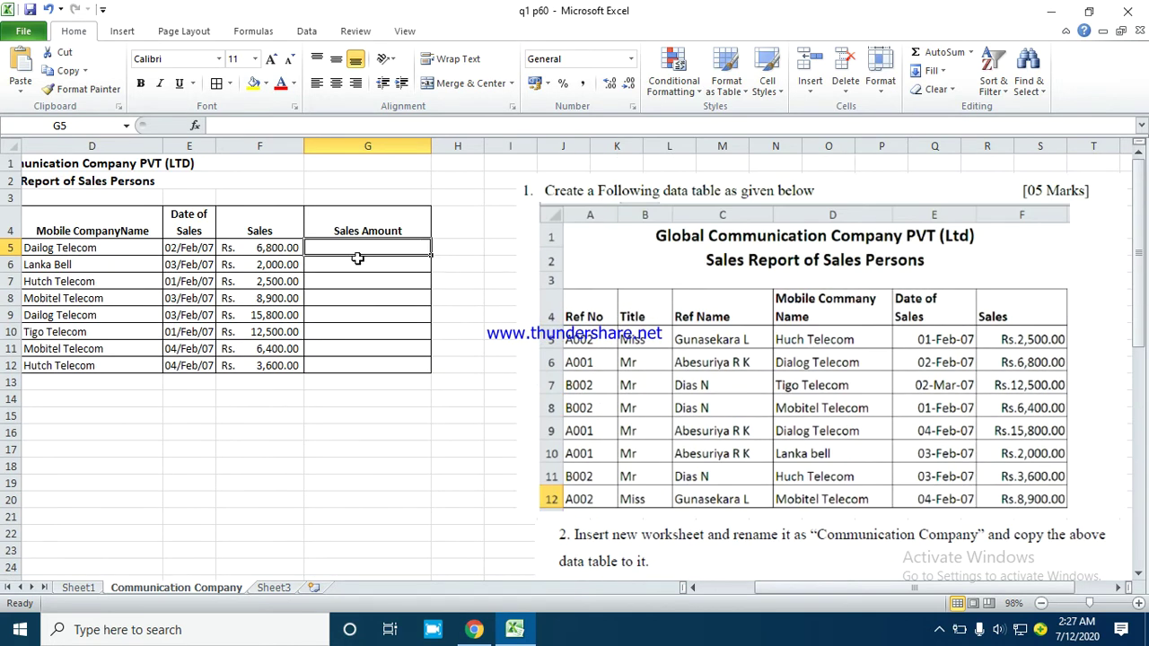
scroll(454, 306, down, 3)
scroll(454, 305, up, 3)
scroll(297, 336, down, 4)
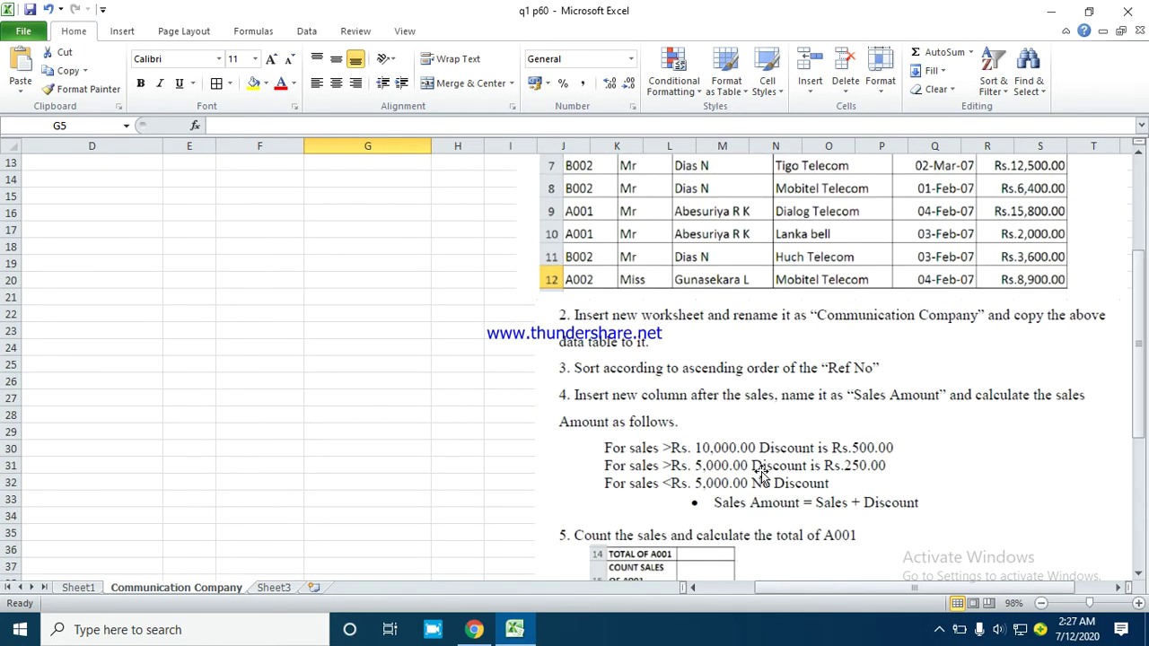
scroll(506, 416, up, 4)
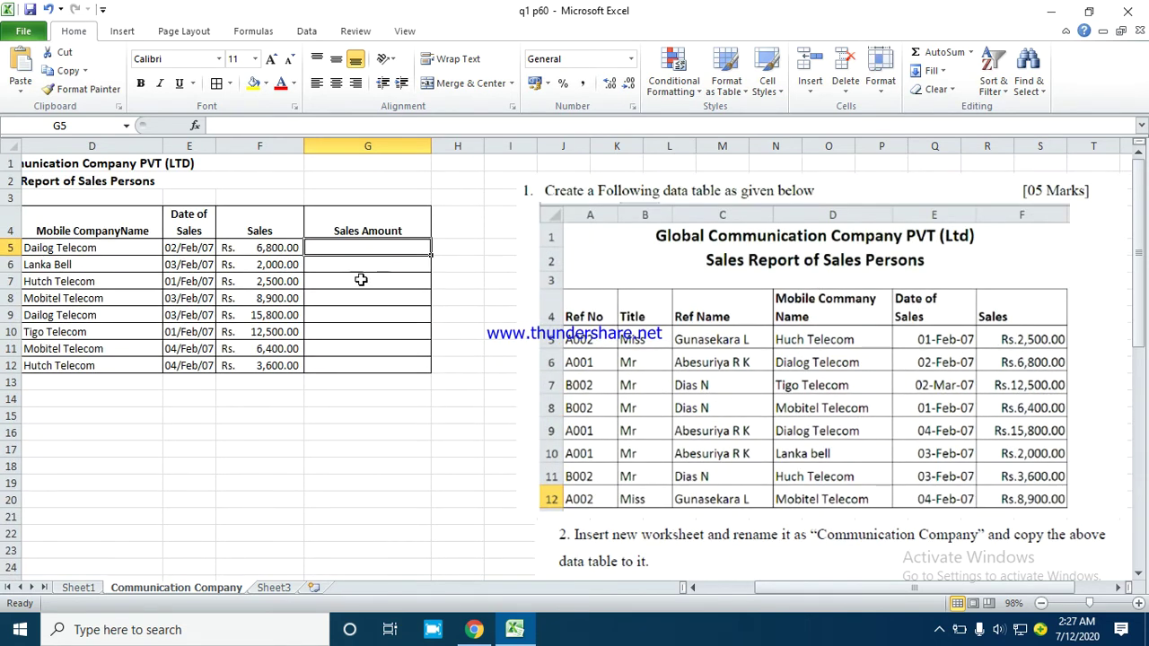
scroll(341, 260, down, 4)
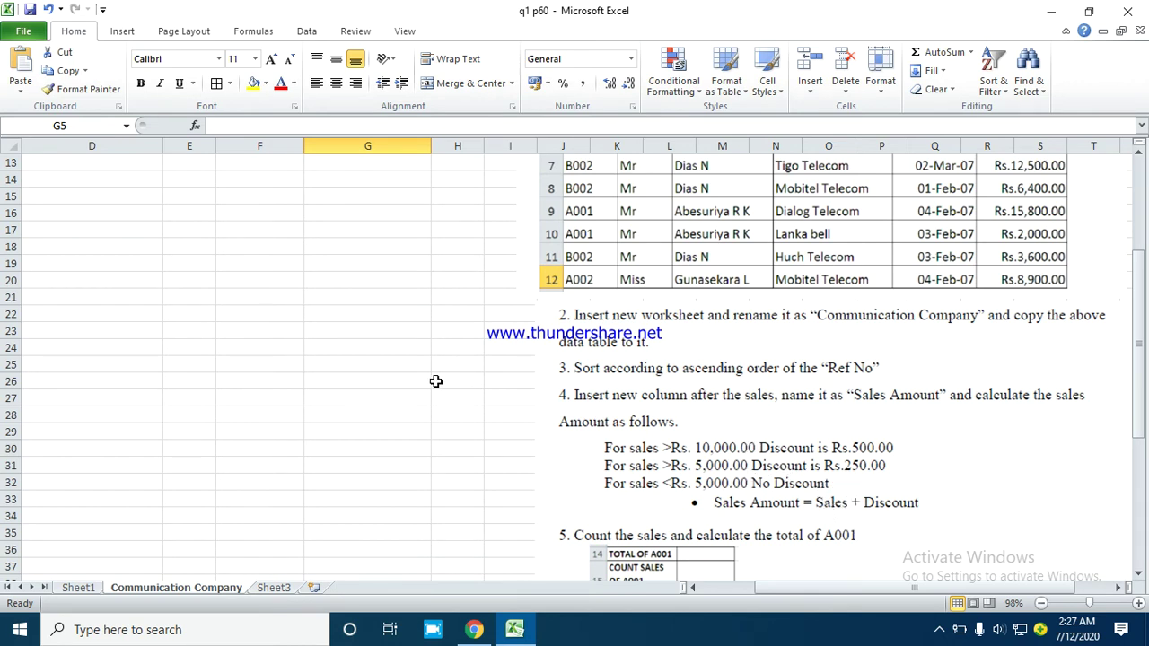
scroll(413, 372, up, 4)
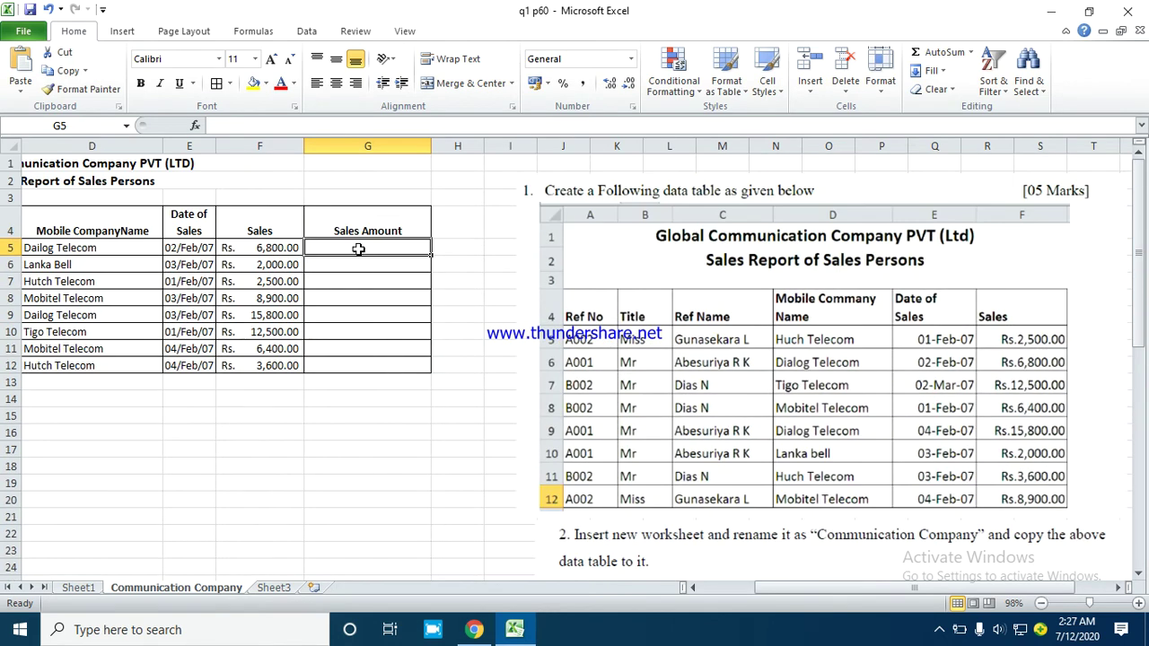
- Start the G5 formula as =F5+IF( using F5 and the IF AutoComplete suggestion
text(=)
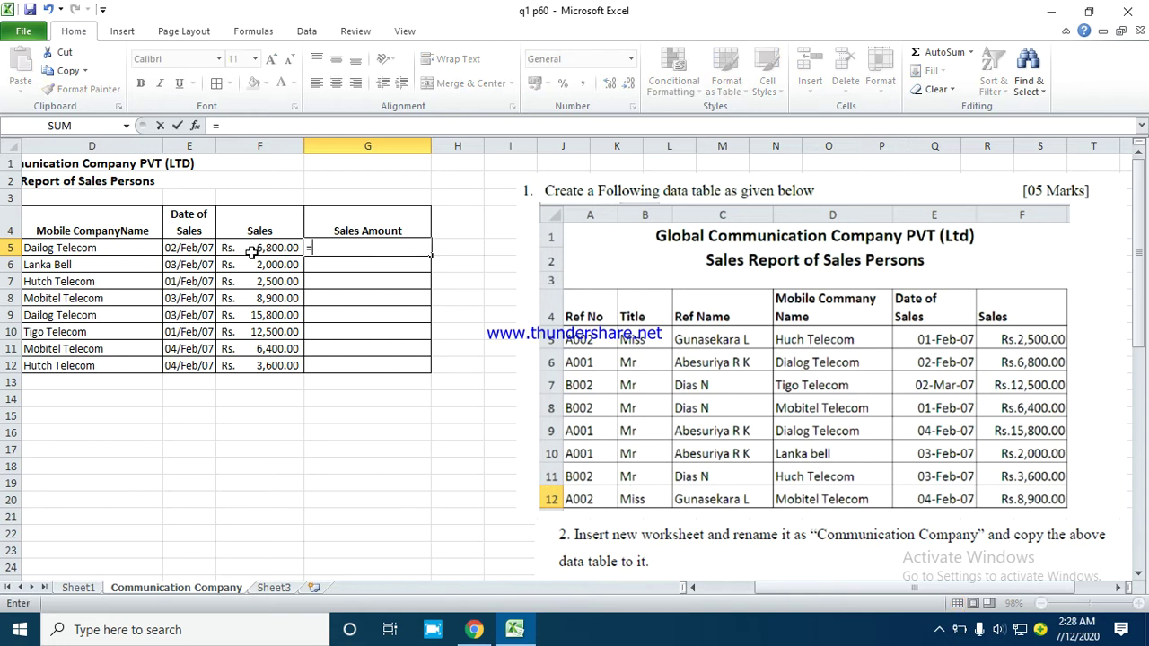
click(258, 247)
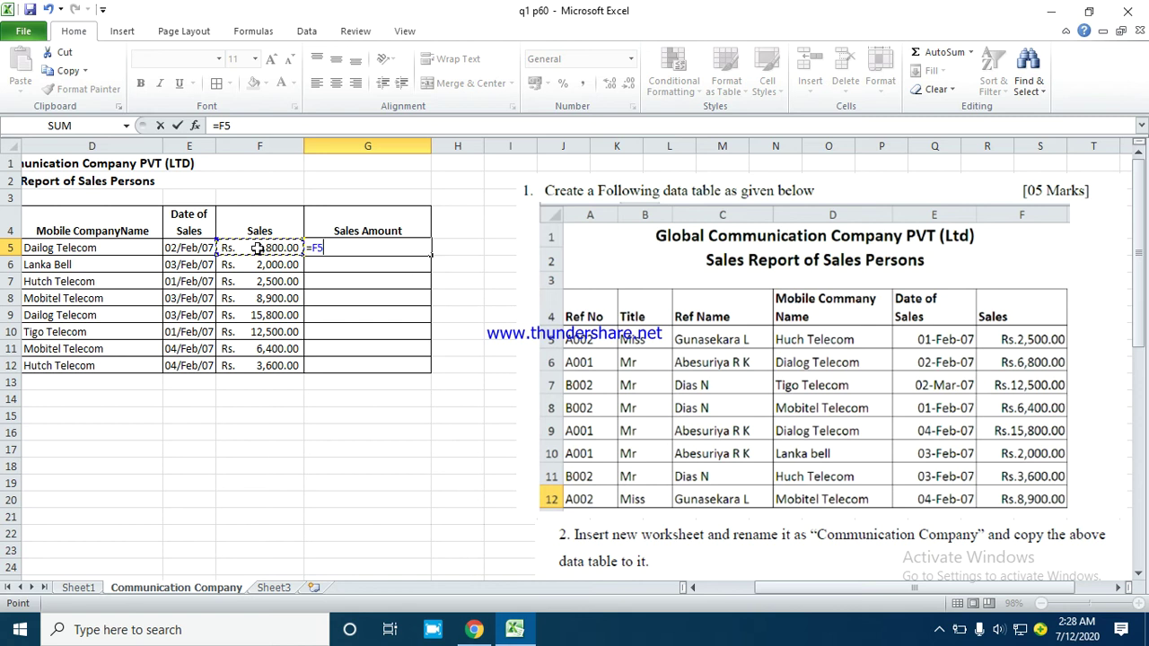
text(+if)
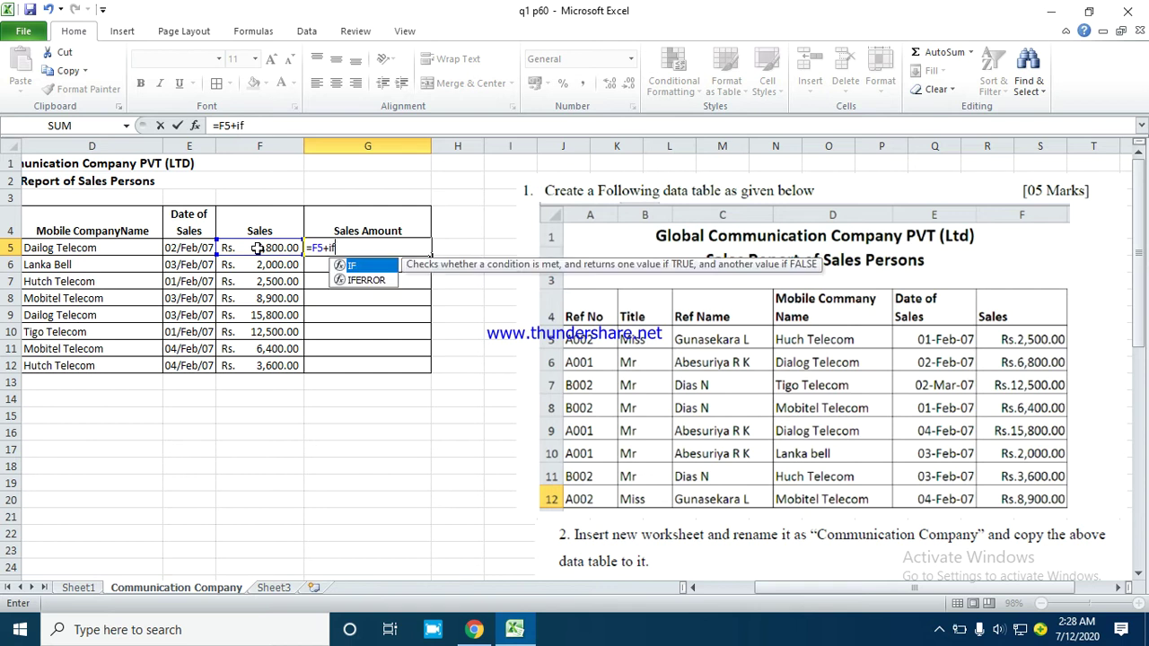
double_click(360, 269)
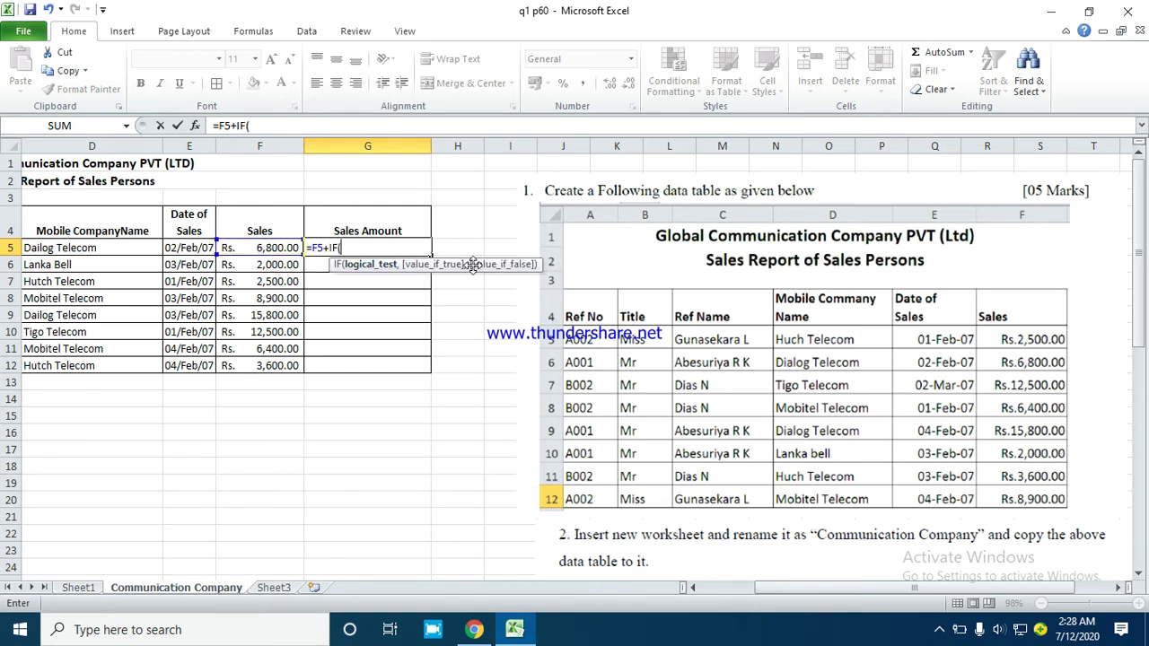
scroll(449, 341, down, 3)
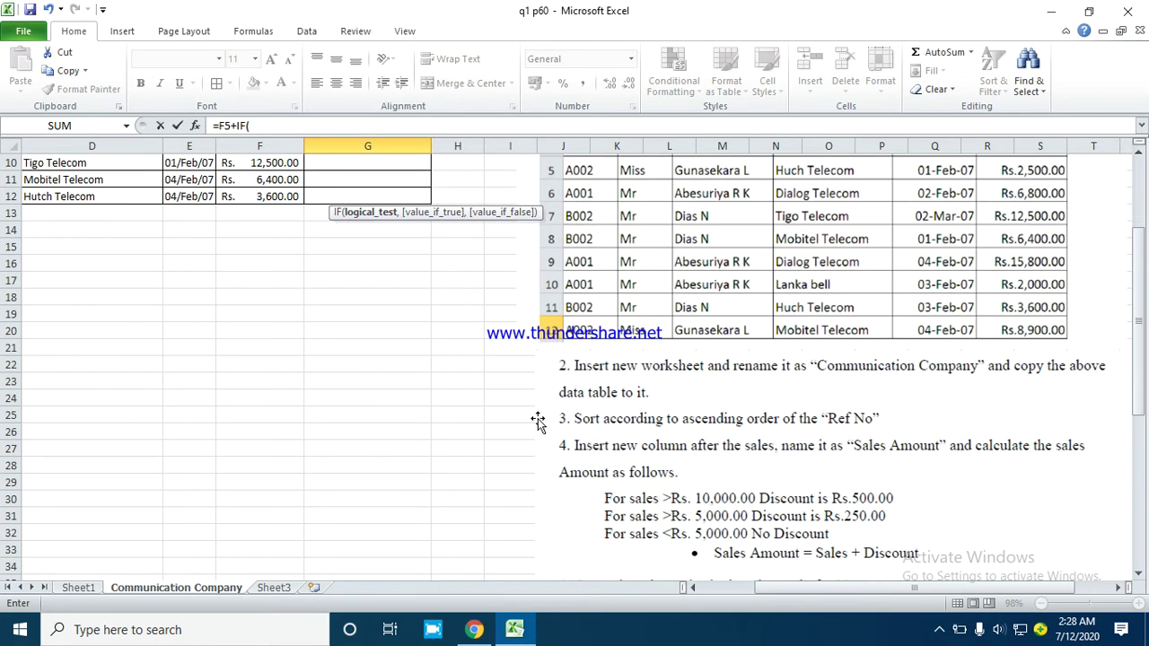
scroll(423, 410, up, 3)
- Complete the nested IF: F5>10000 gives 500, F5>5000 gives 250, otherwise 0
click(248, 251)
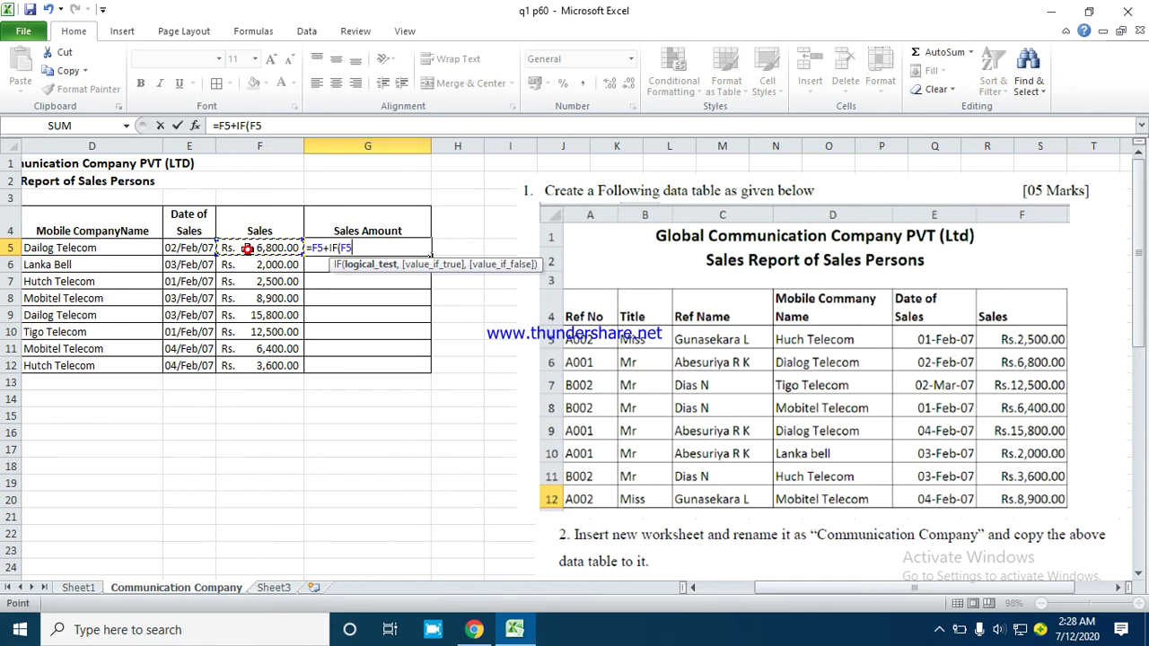
text(>10000)
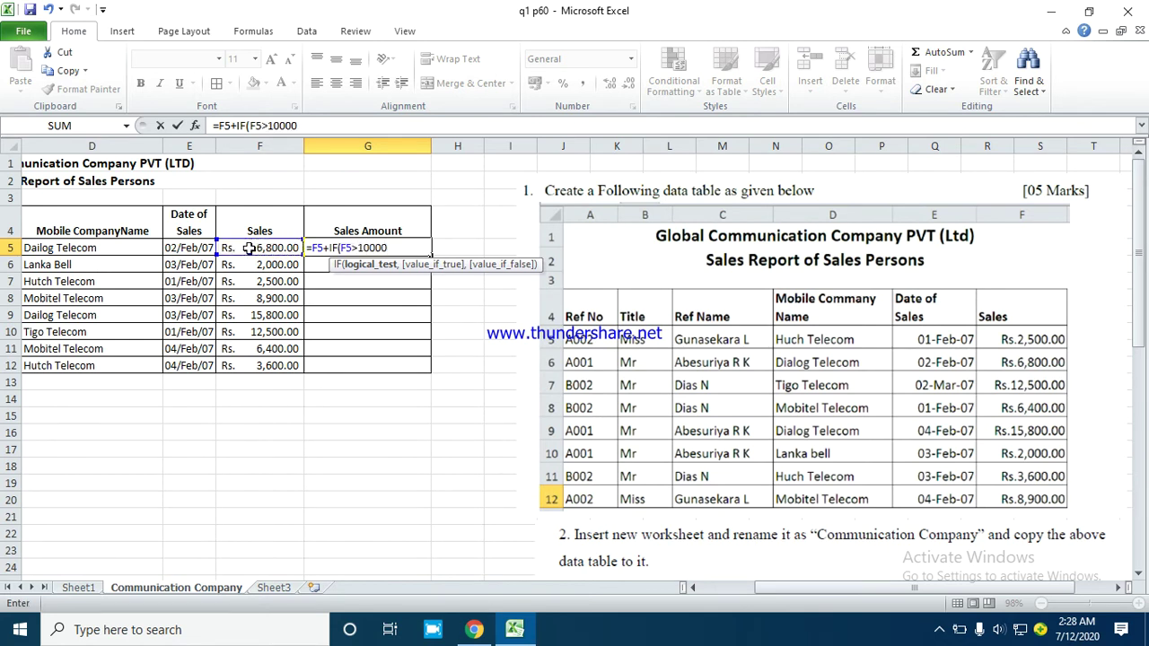
text(,500)
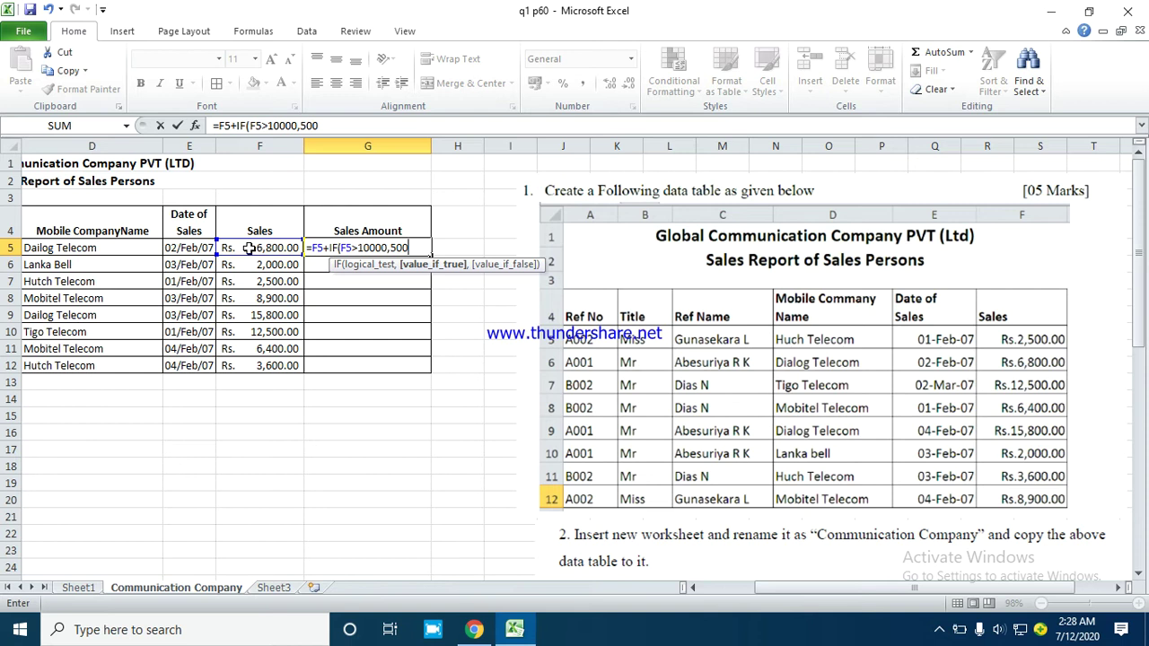
text(,)
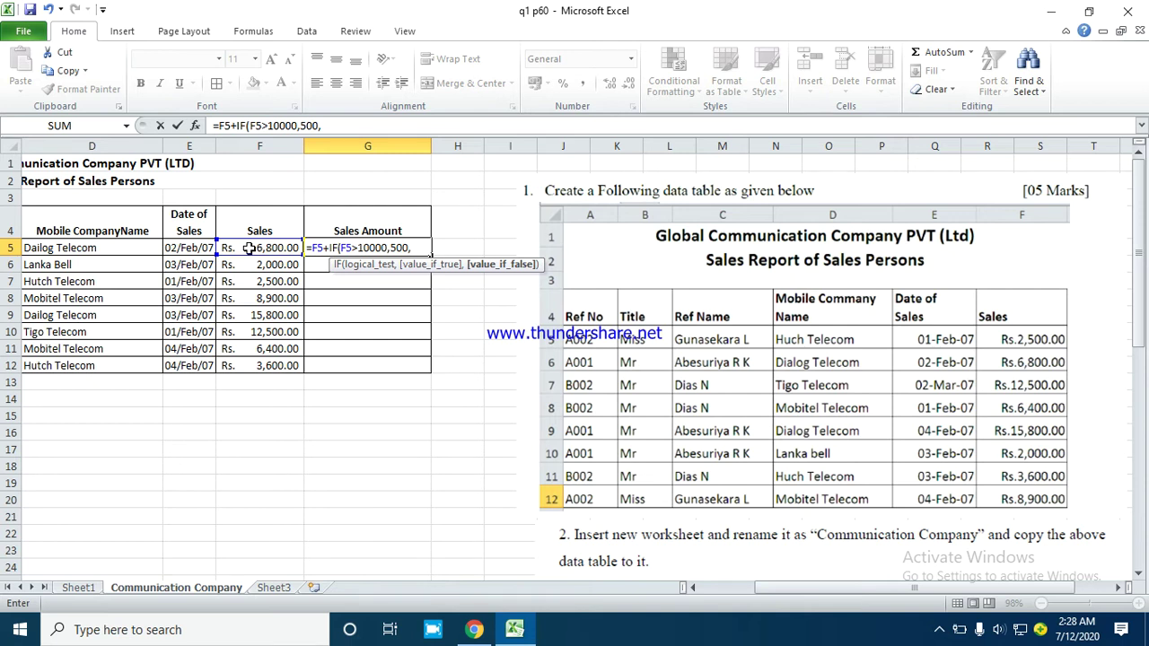
text(if()
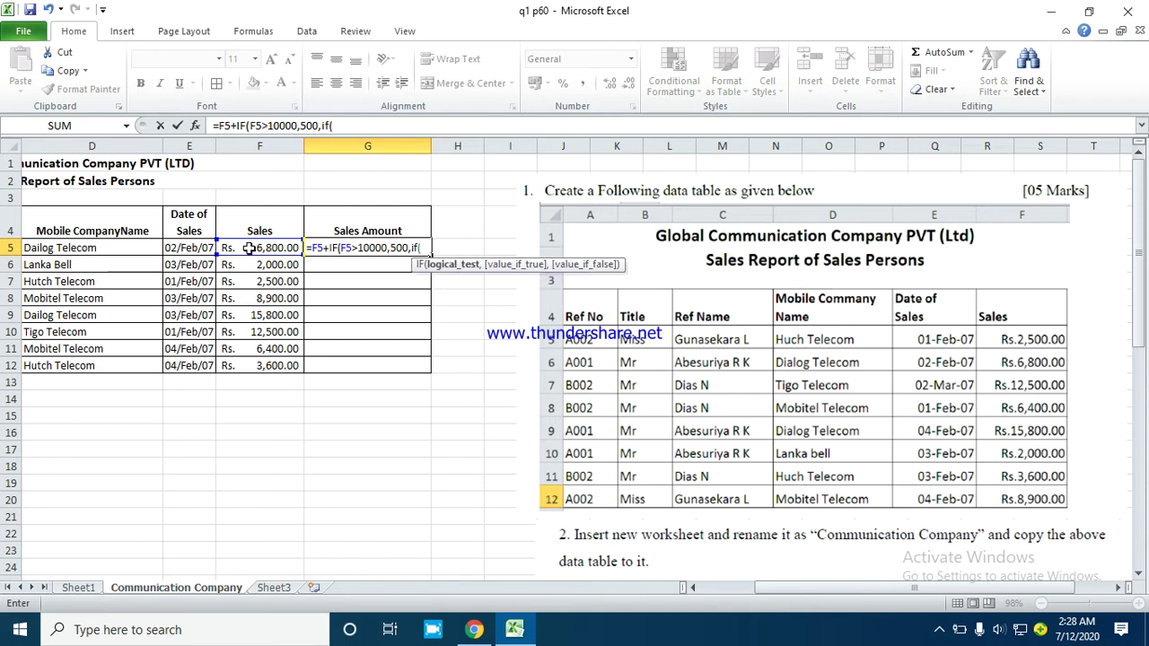
click(250, 249)
text(>50)
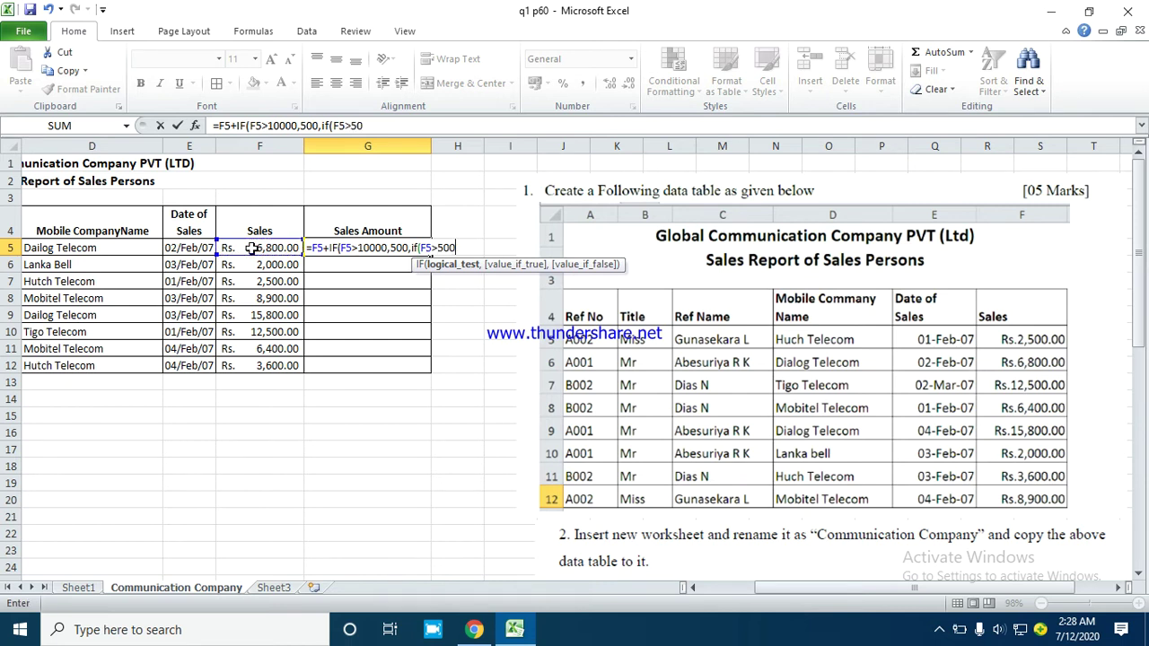
text(00,250)
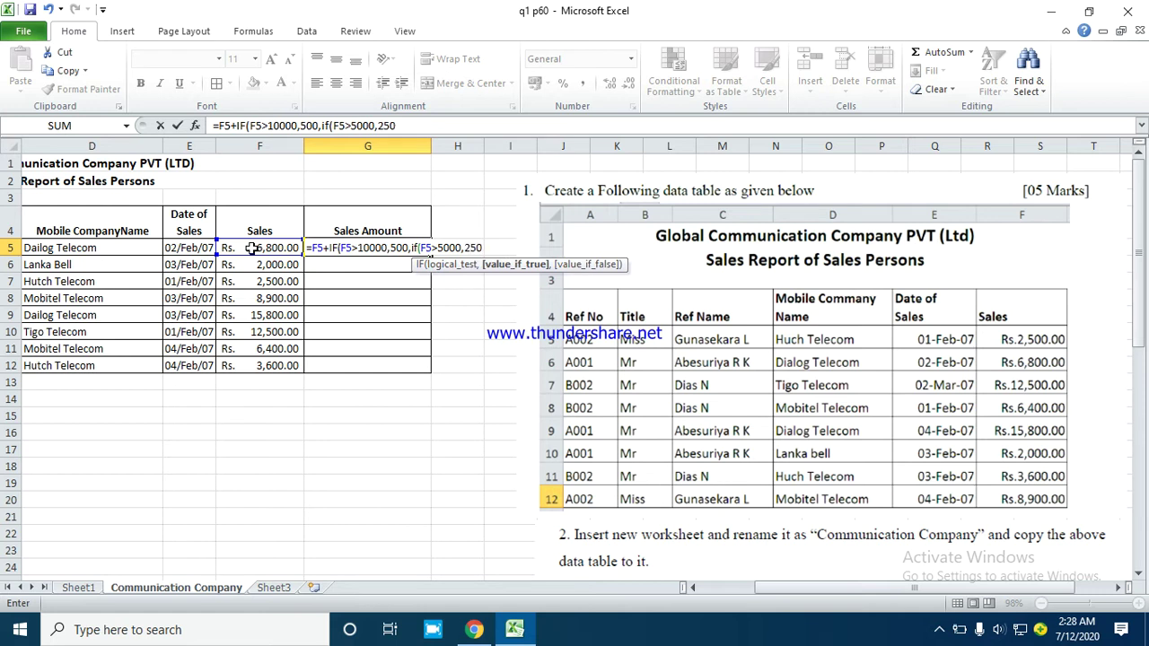
text(,)
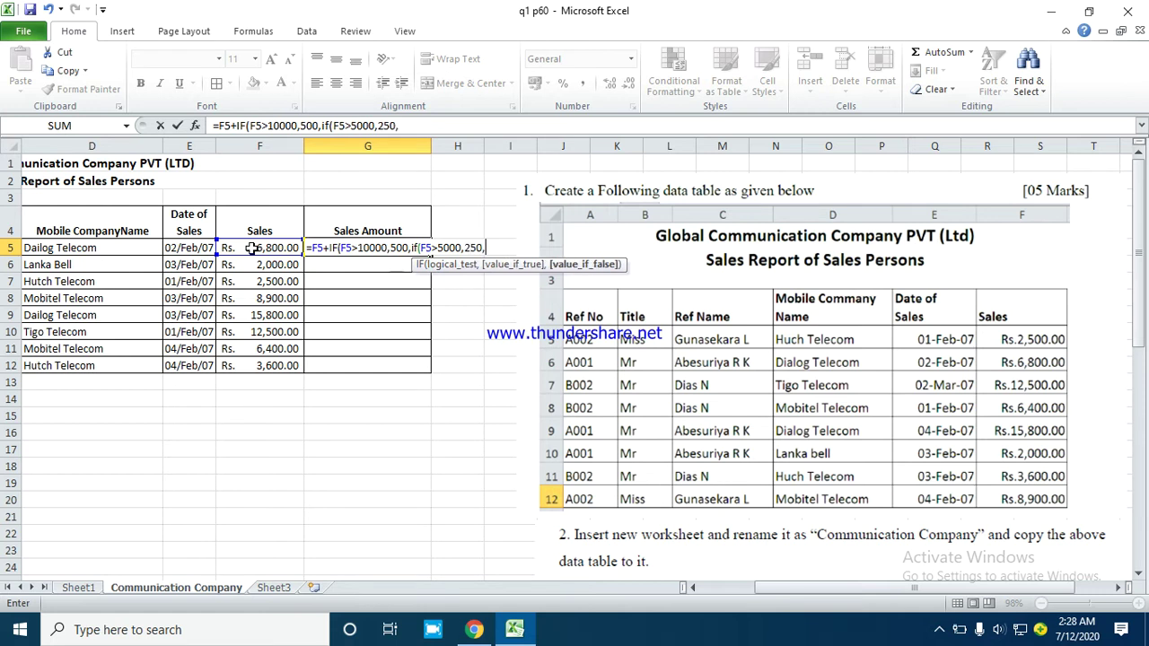
scroll(700, 462, down, 4)
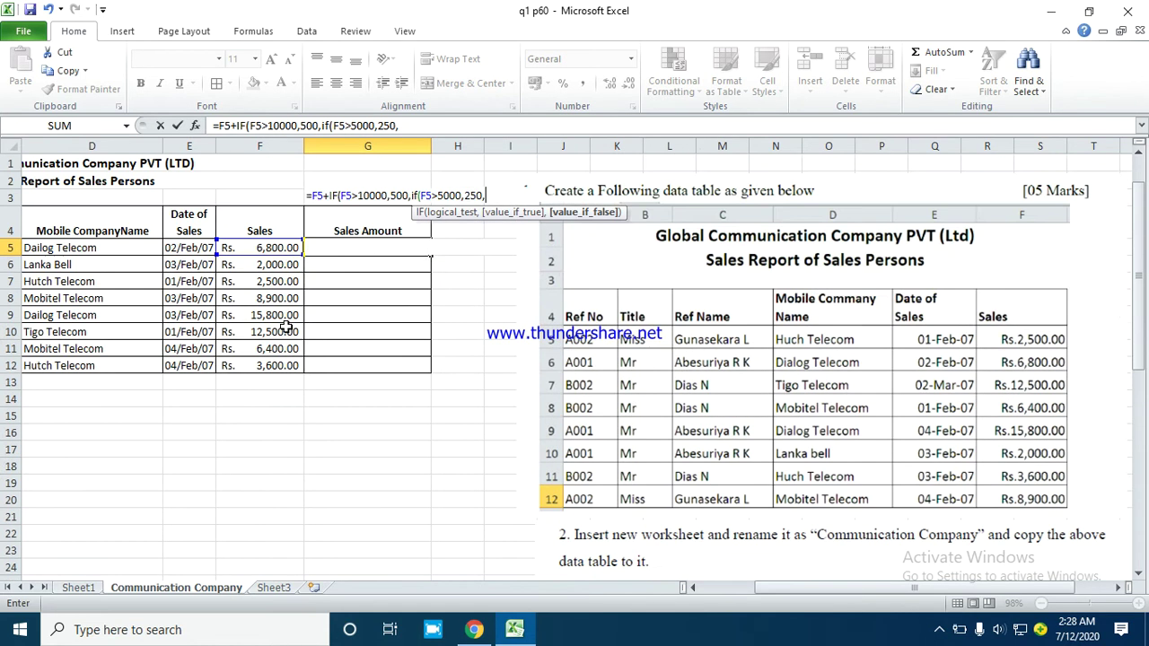
scroll(277, 325, up, 4)
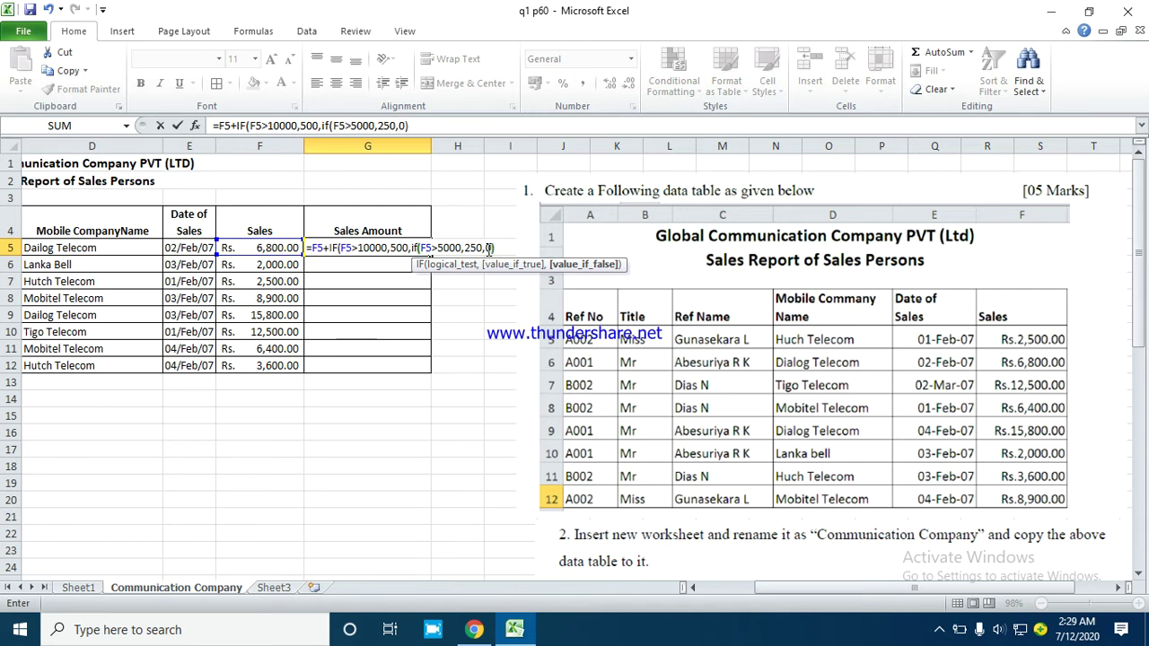
text())
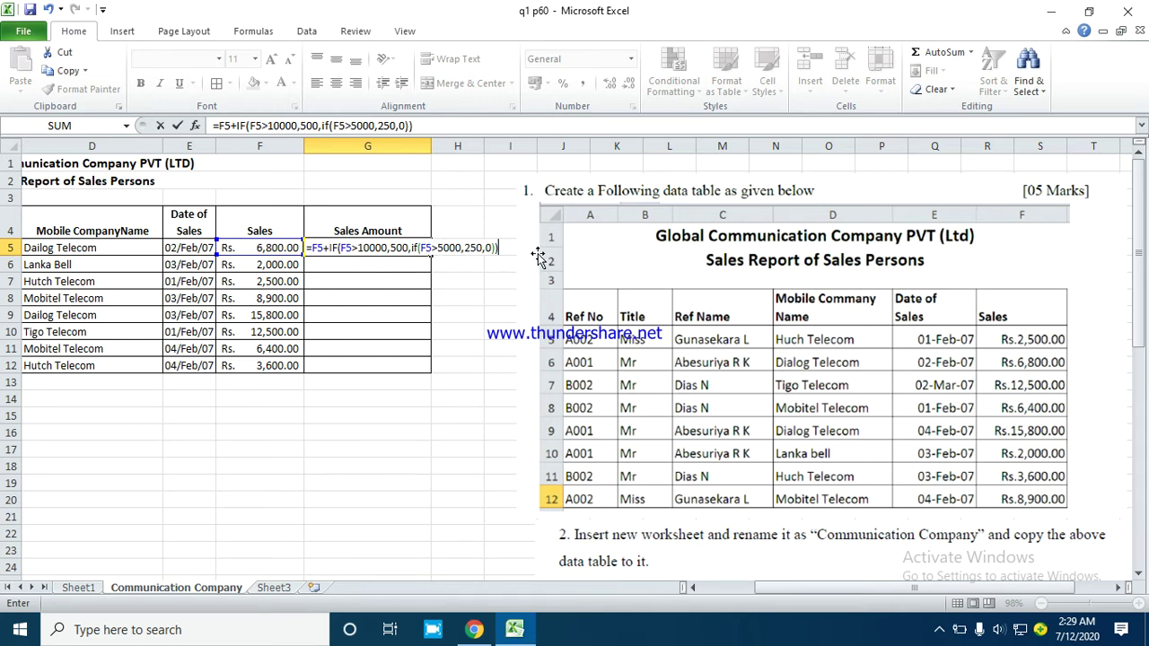
drag(499, 247, 342, 248)
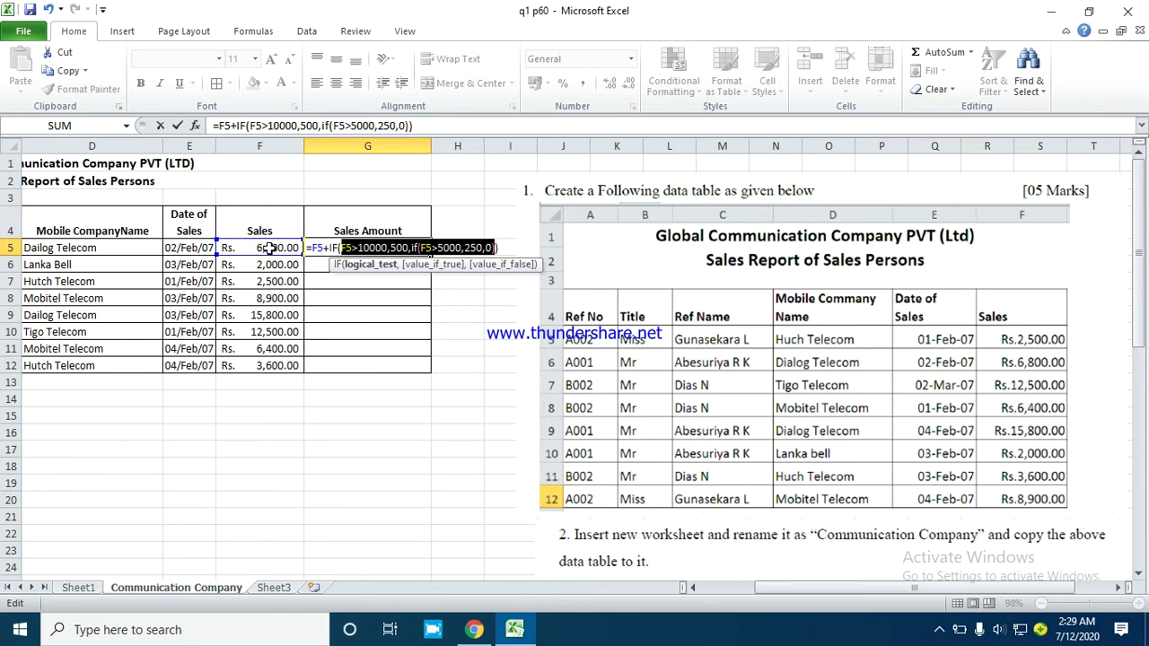
- Enter the G5 formula and fill it down to G12, checking results like 7,050.00
key(Return)
click(381, 247)
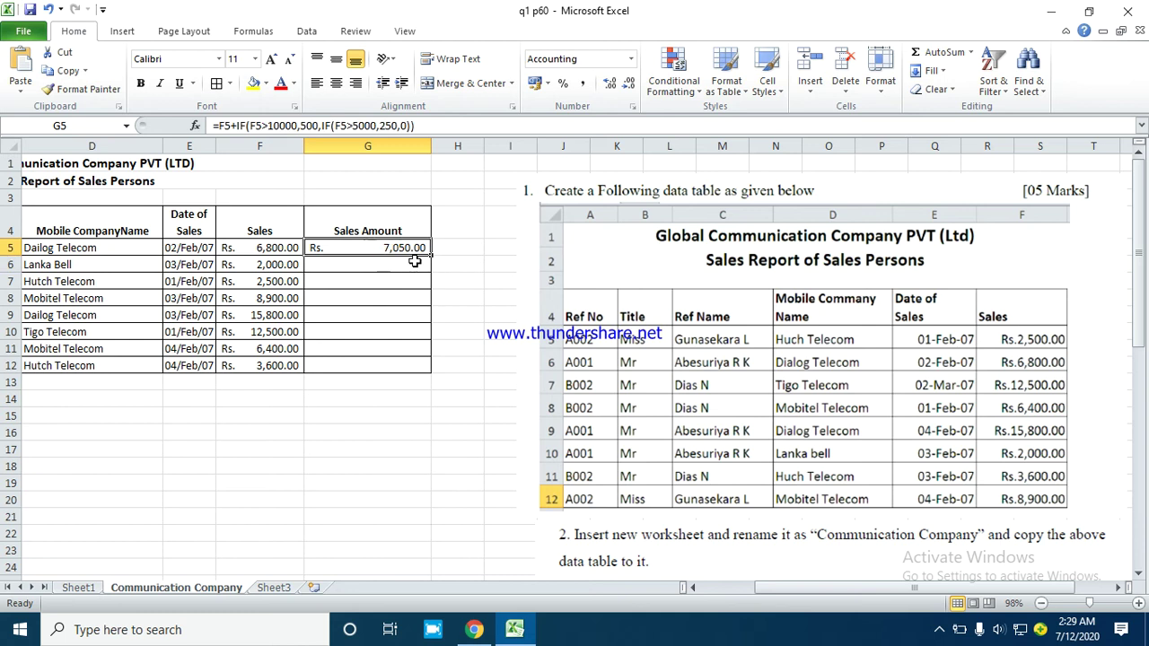
drag(426, 258, 431, 367)
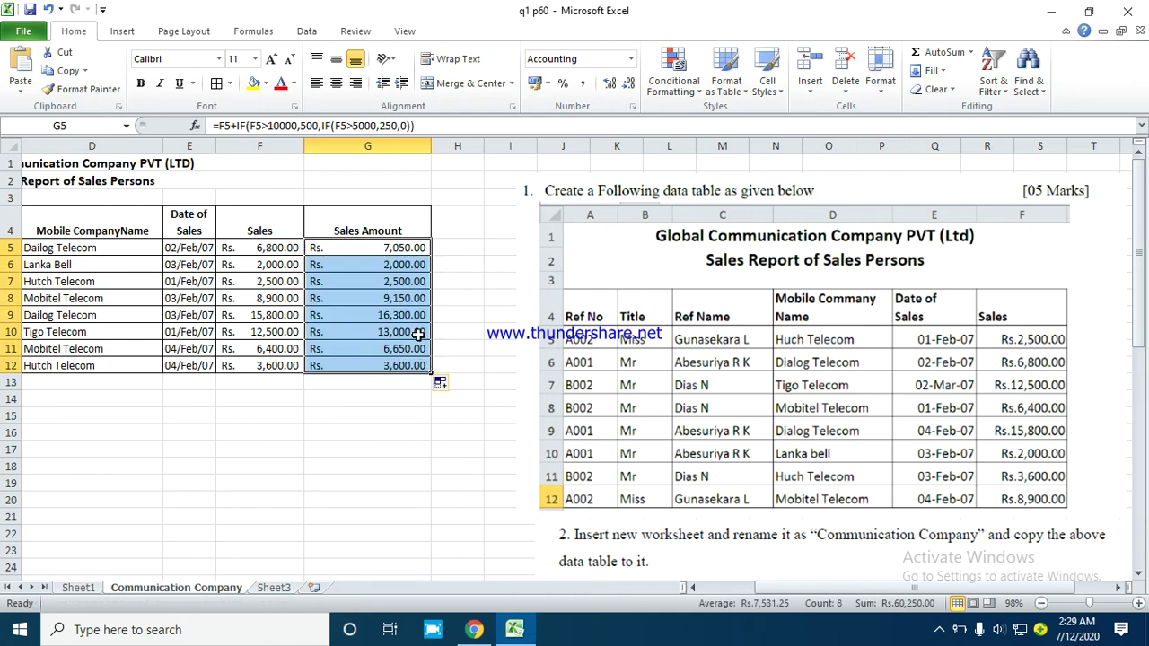
click(464, 287)
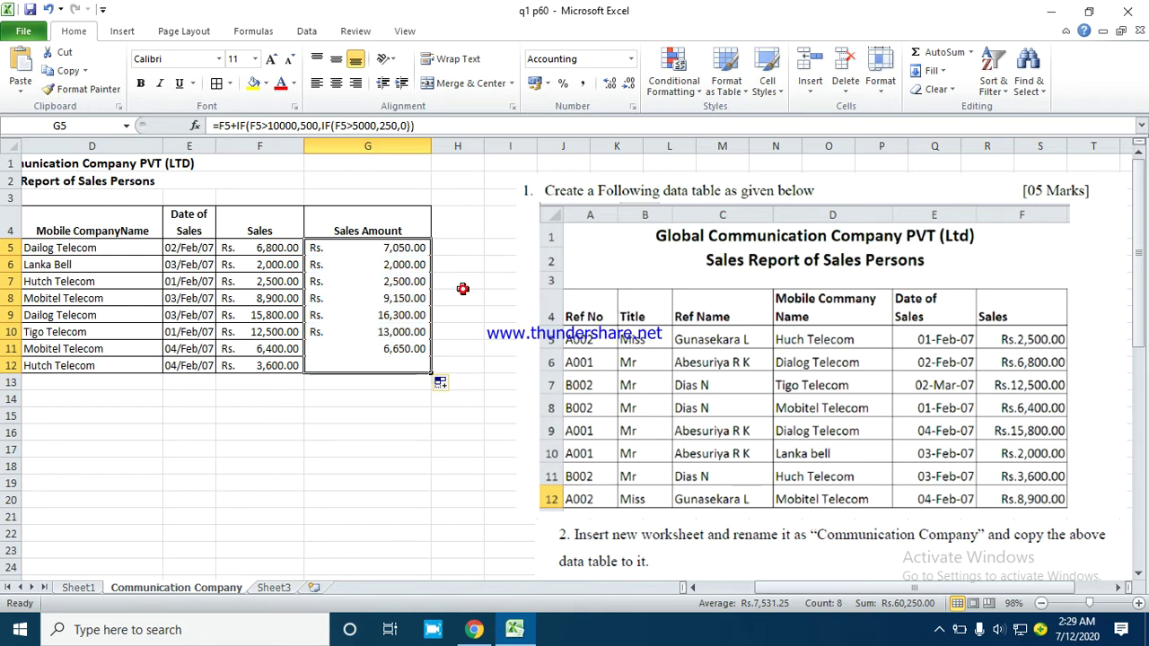
click(396, 253)
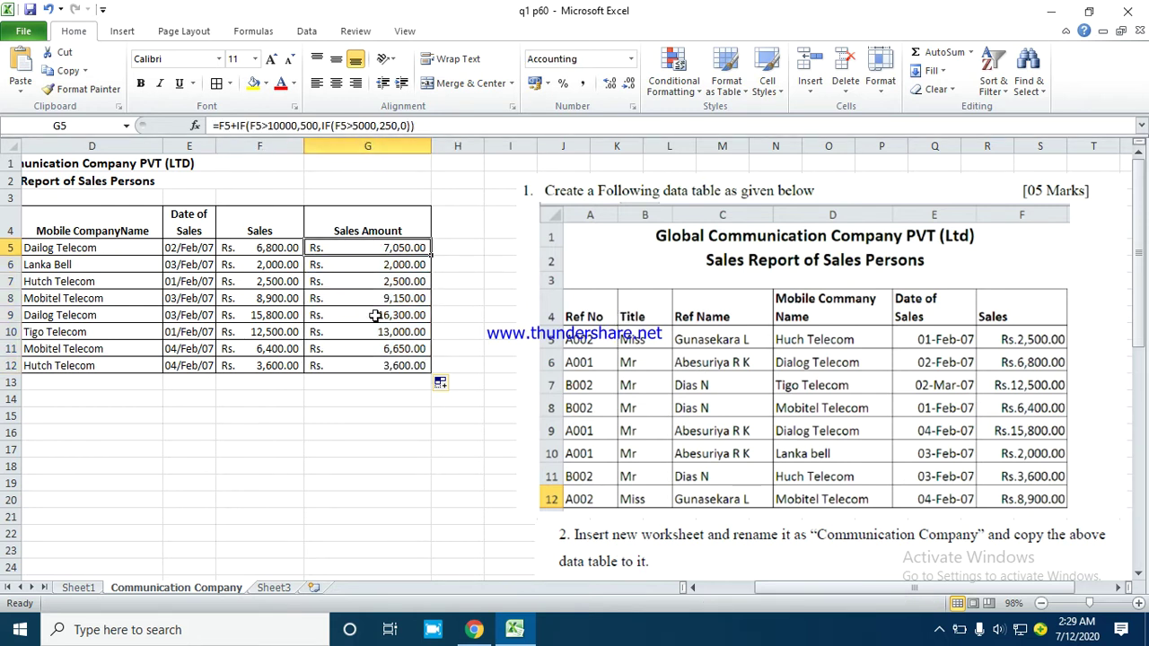
click(334, 336)
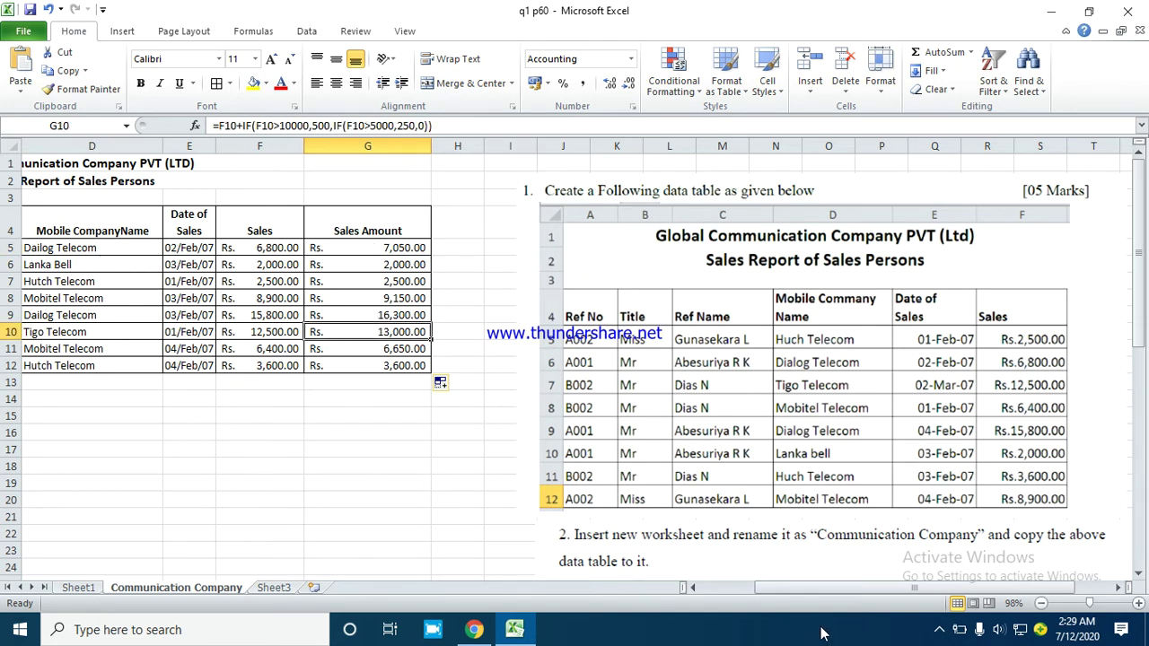
drag(819, 589, 694, 588)
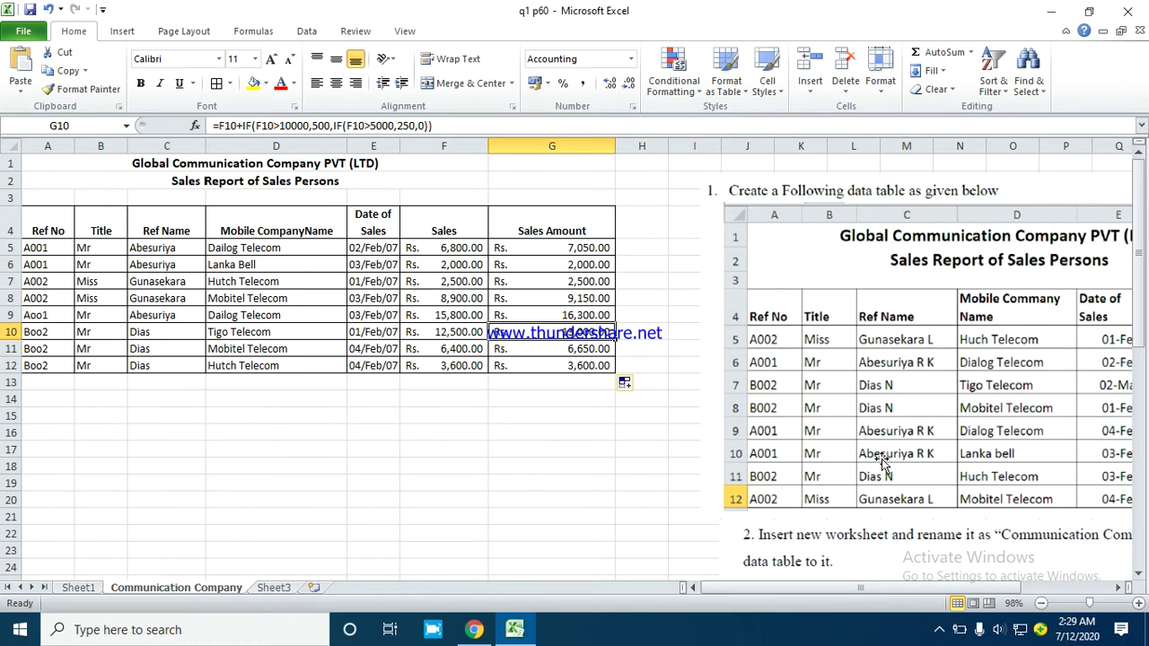
- Scroll the sheet back to the sales table ending at row 12
scroll(892, 418, down, 4)
scroll(913, 422, down, 2)
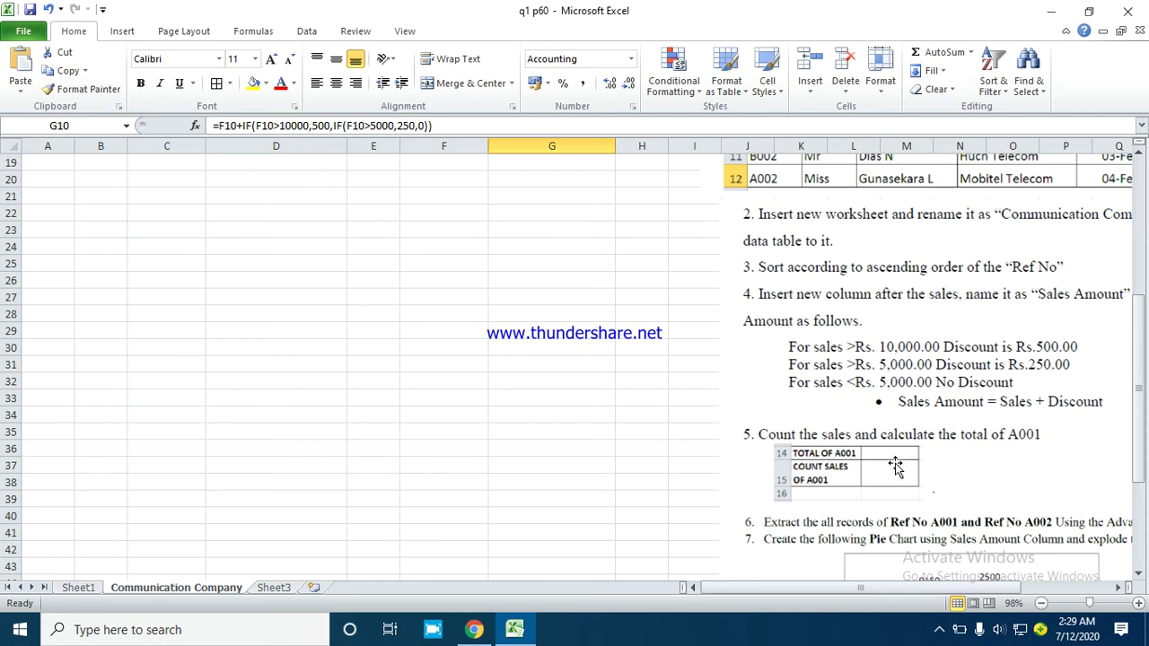
scroll(41, 214, up, 3)
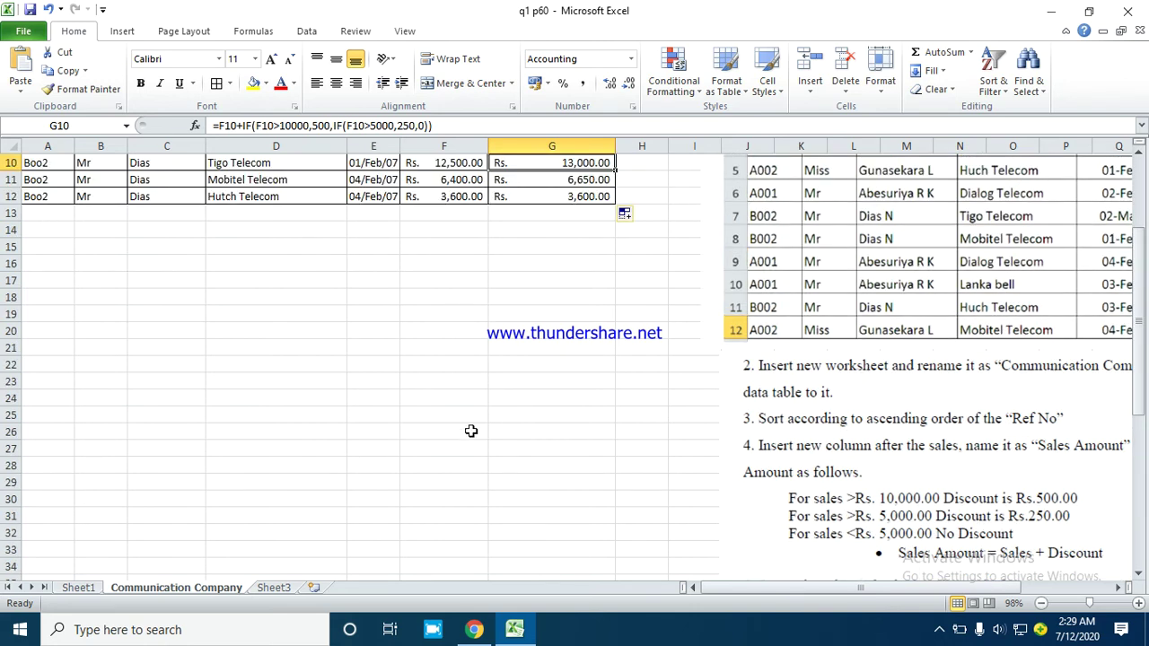
scroll(470, 431, down, 2)
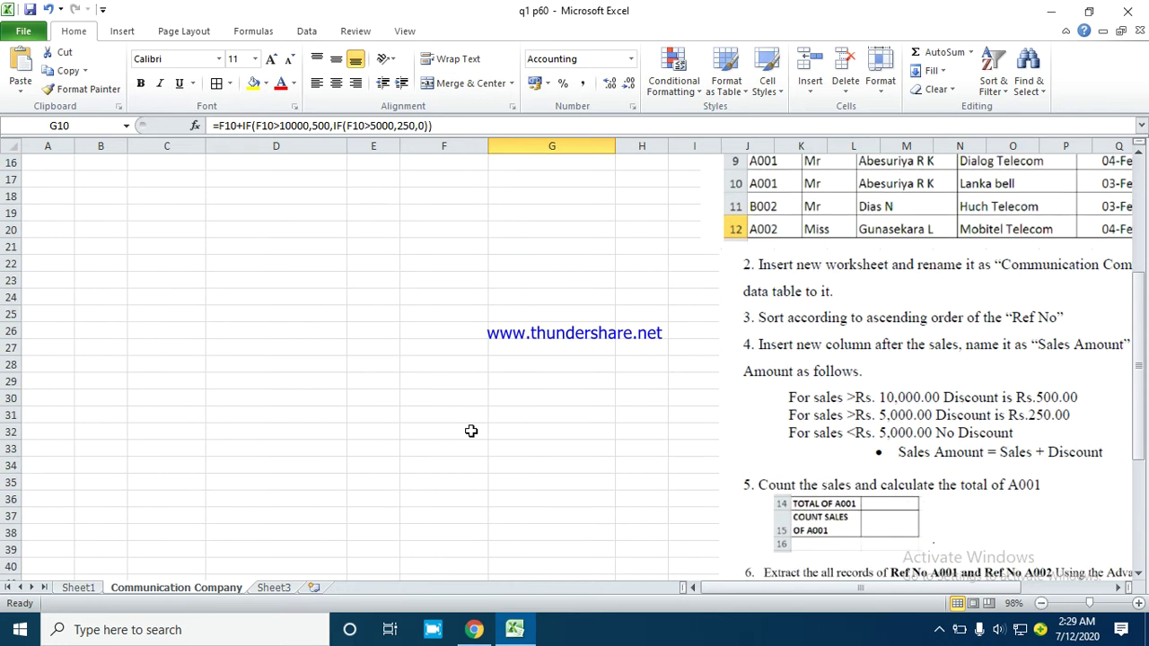
scroll(471, 431, up, 4)
- Enter 'Total of A001' in A14 and widen column A
click(43, 346)
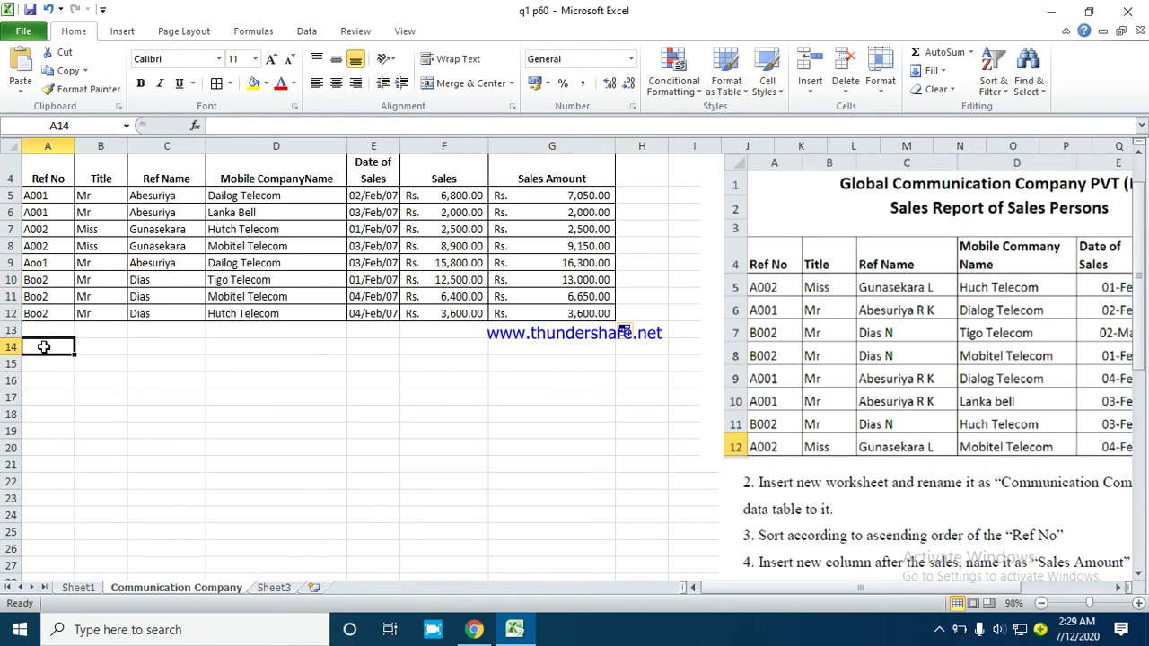
text(Total of A001)
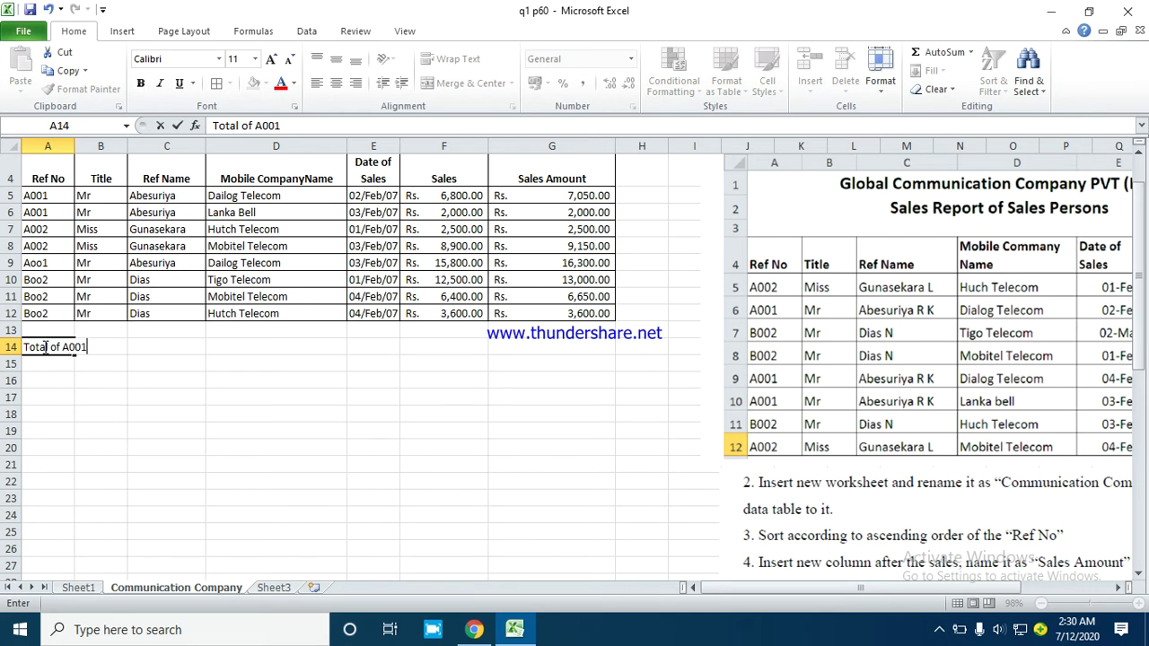
key(Return)
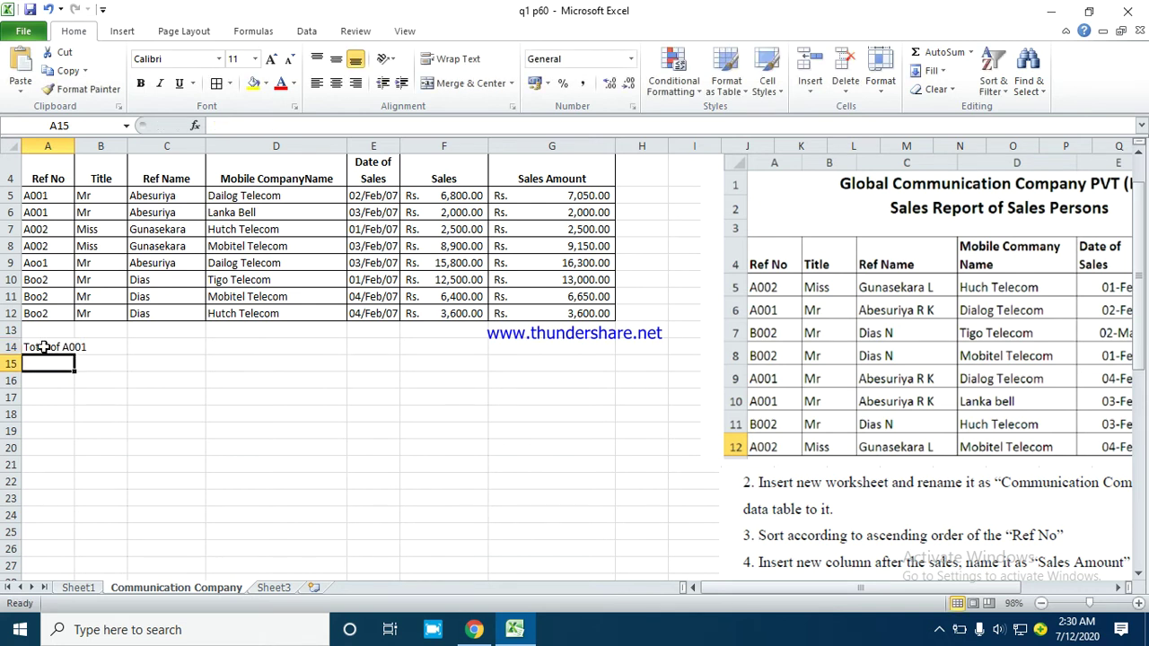
drag(75, 146, 90, 145)
scroll(914, 543, down, 3)
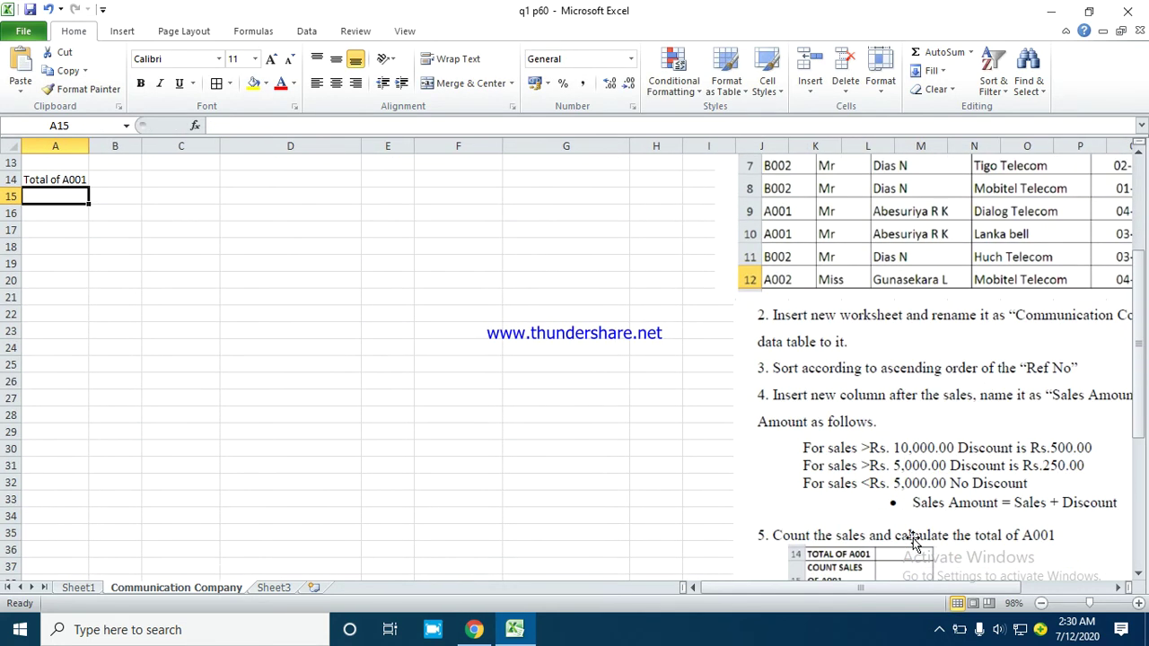
scroll(909, 544, down, 1)
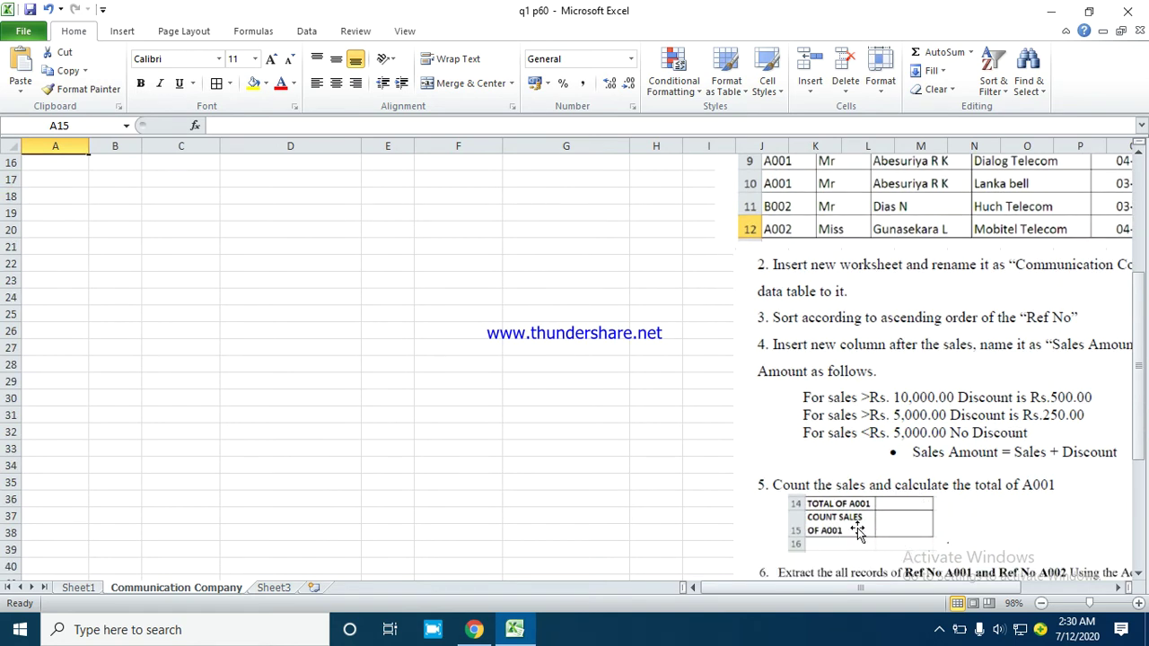
scroll(330, 387, up, 3)
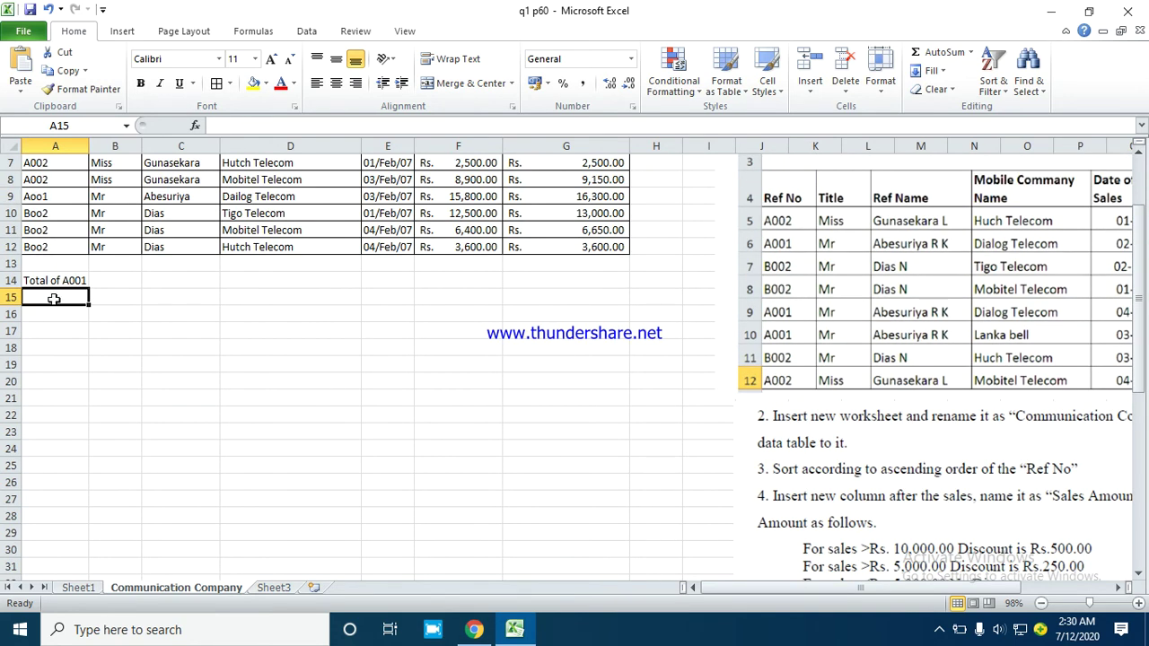
- Enter 'Count sales of Aoo1' in A15, wrap its text, and select A14:B15
text(Count sales o)
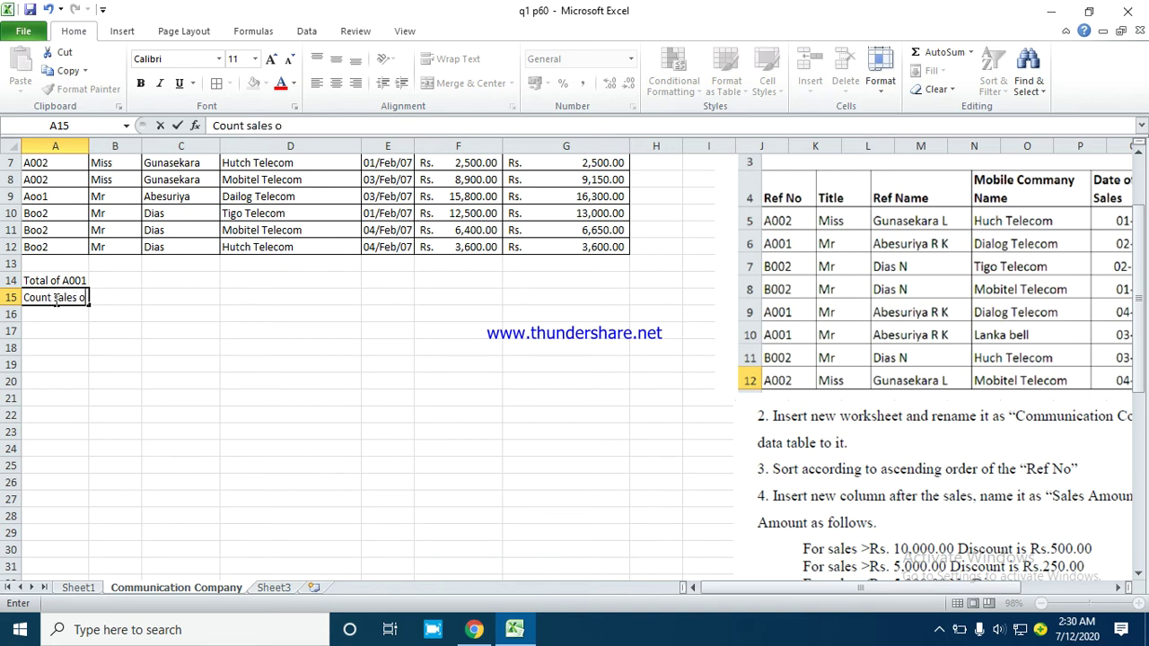
text(f Aoo1)
key(Return)
click(55, 300)
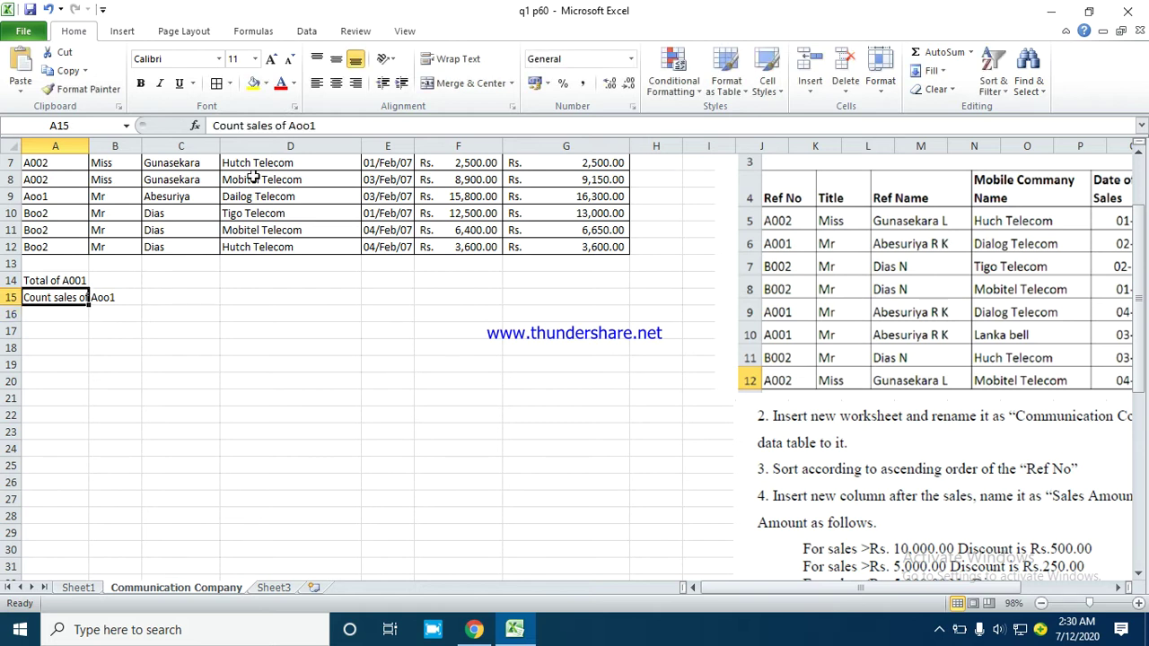
click(453, 58)
scroll(943, 487, down, 4)
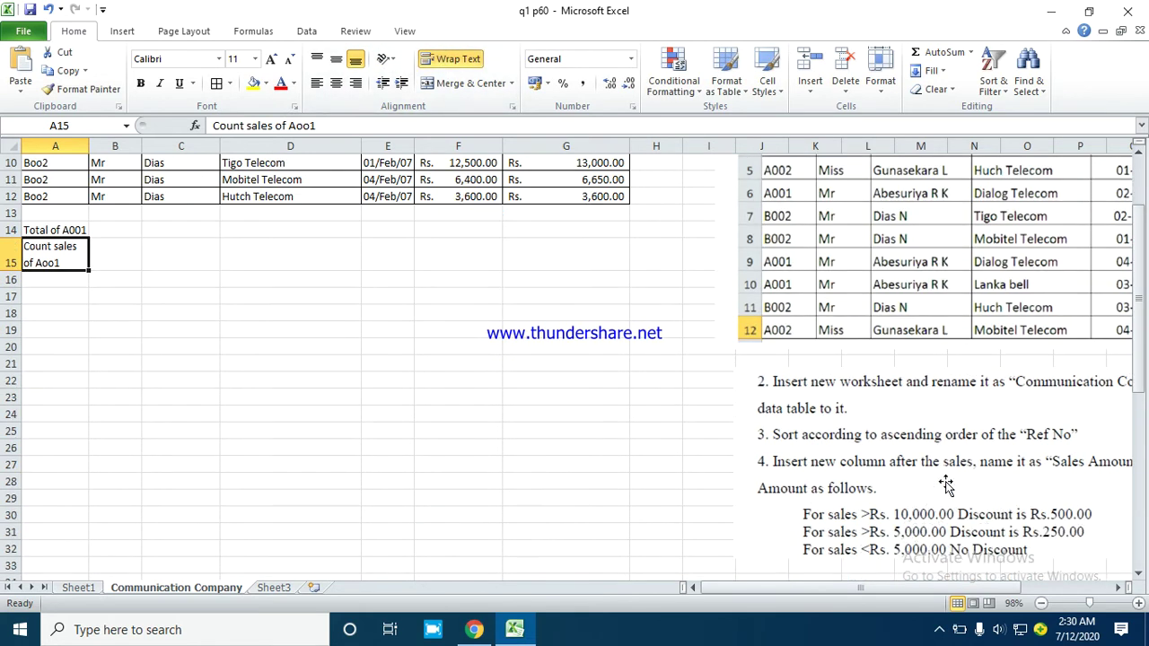
scroll(117, 303, up, 3)
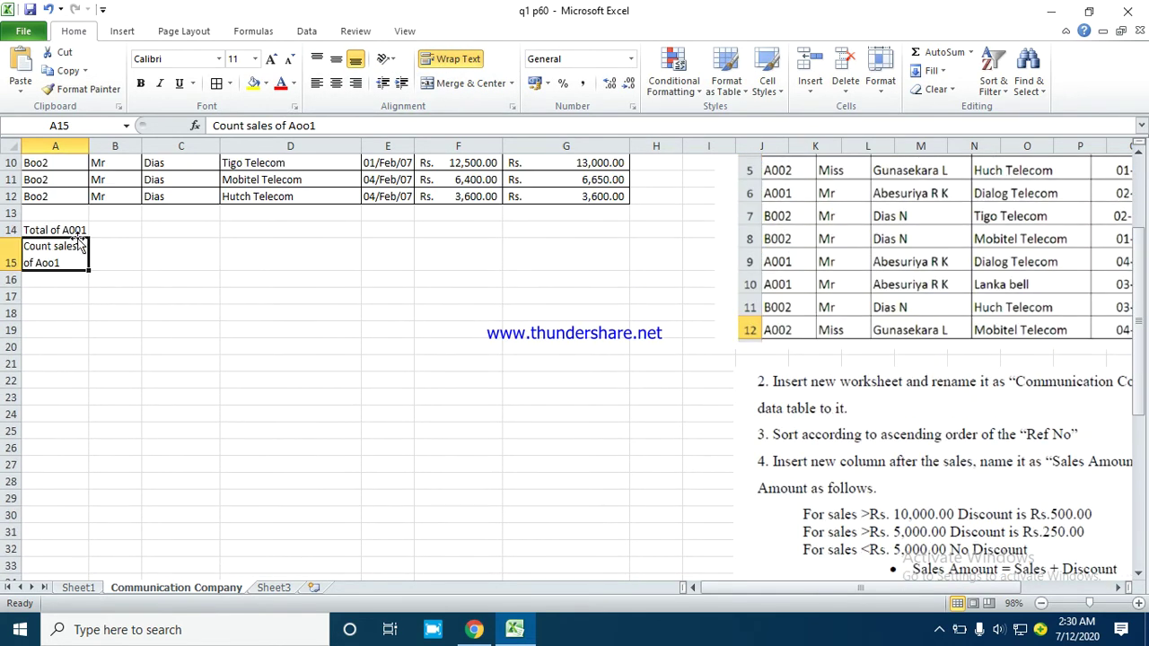
drag(70, 230, 109, 255)
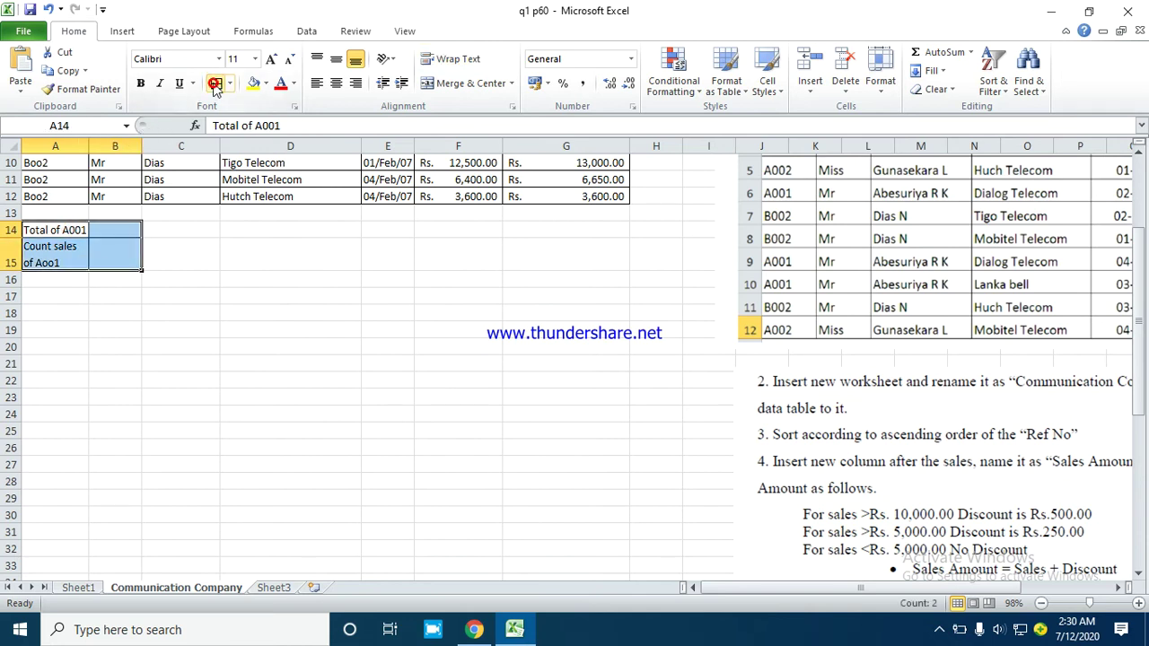
- Select the Sales Amount values G5:G12 to check their status-bar sum, then clear the selection
click(293, 380)
scroll(589, 429, down, 4)
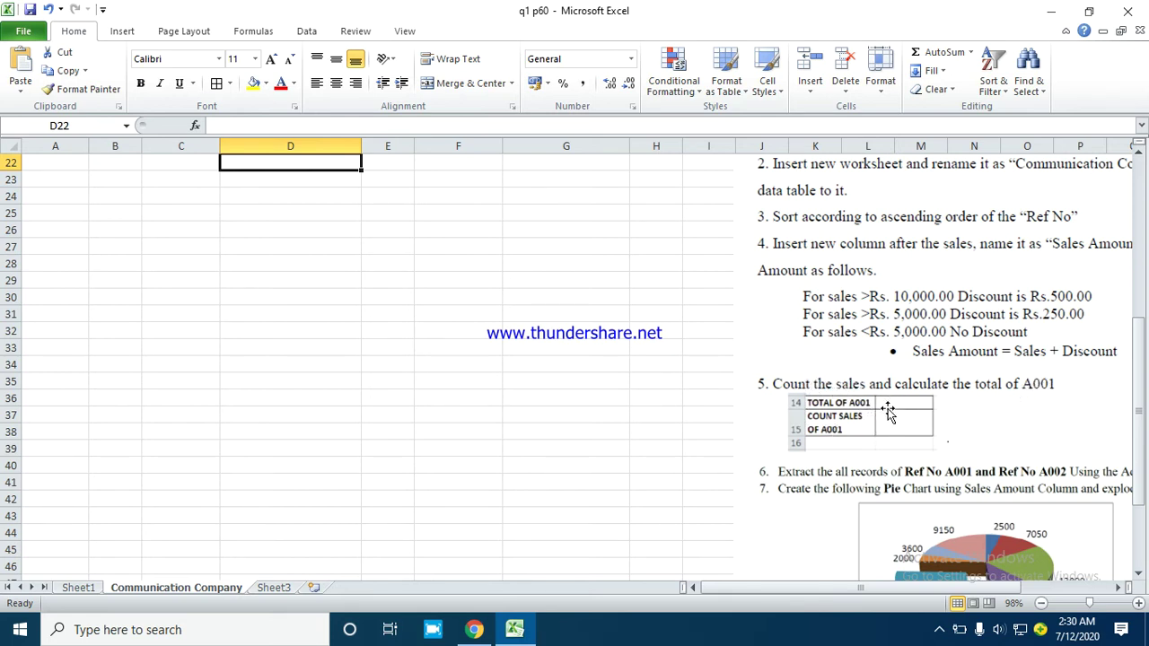
scroll(7, 305, up, 7)
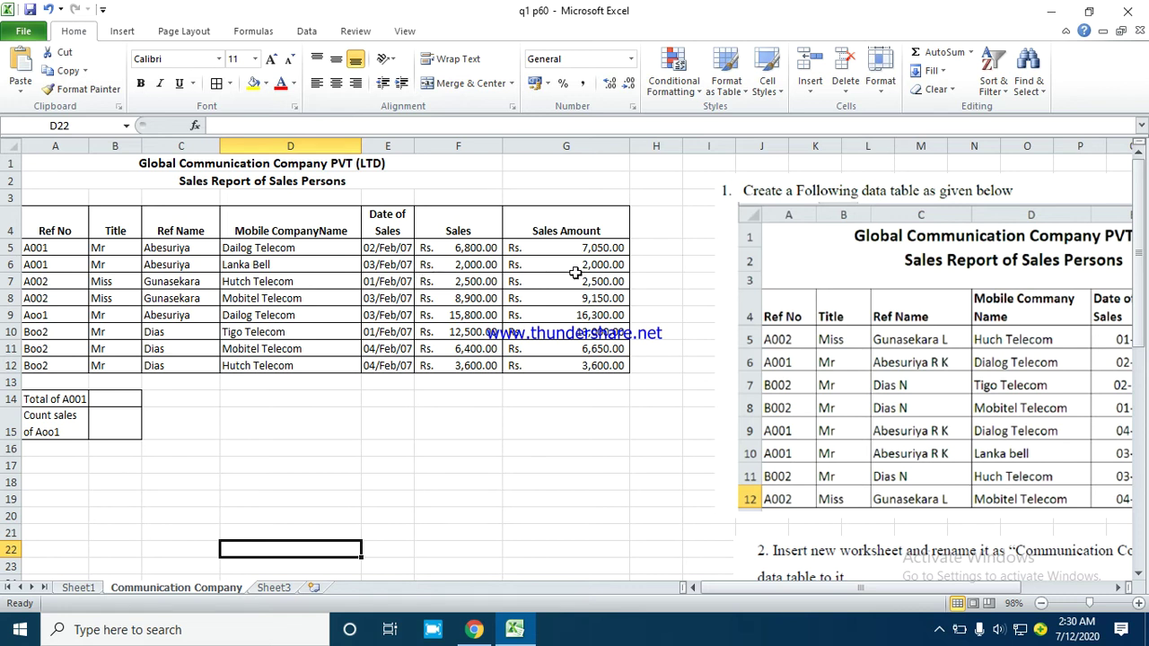
drag(605, 250, 589, 364)
drag(559, 248, 552, 365)
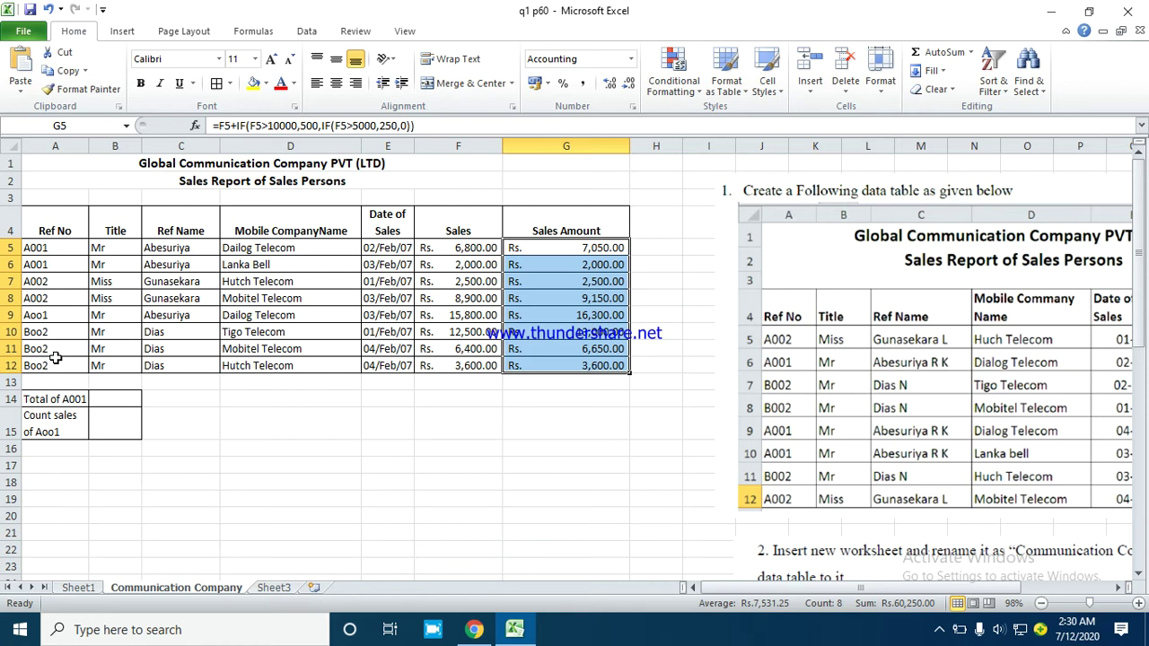
click(348, 463)
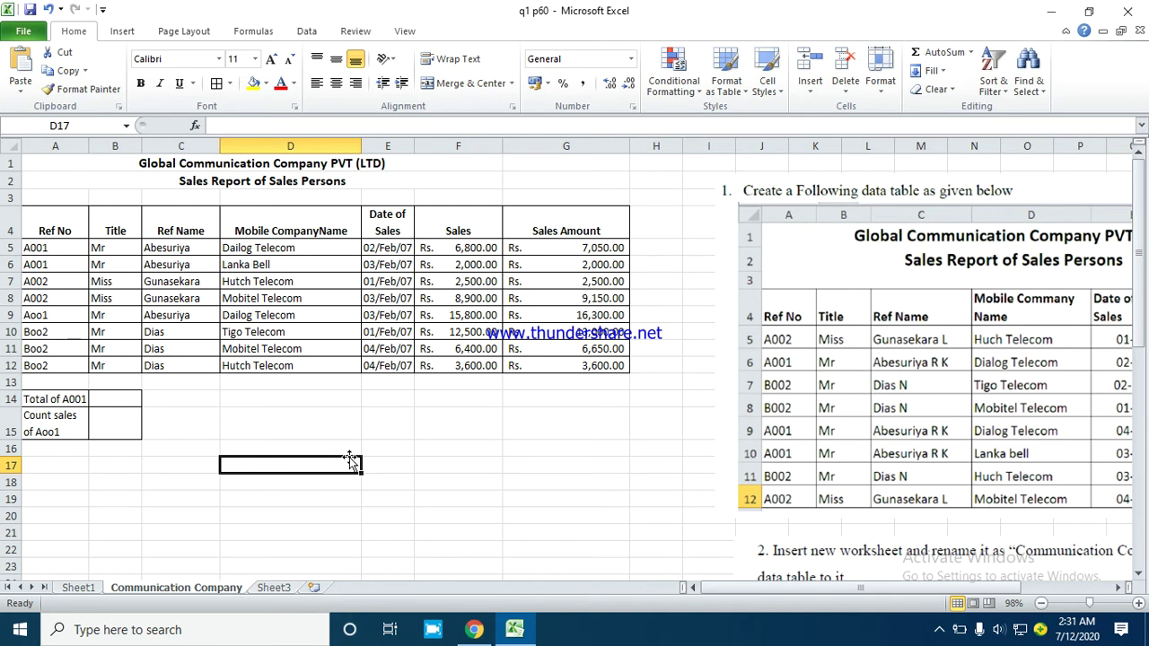
- Enter =SUMIF(A4:G12,A5,G4:G12) in B14 for 9050, then review the A001 entries
click(120, 398)
text(=)
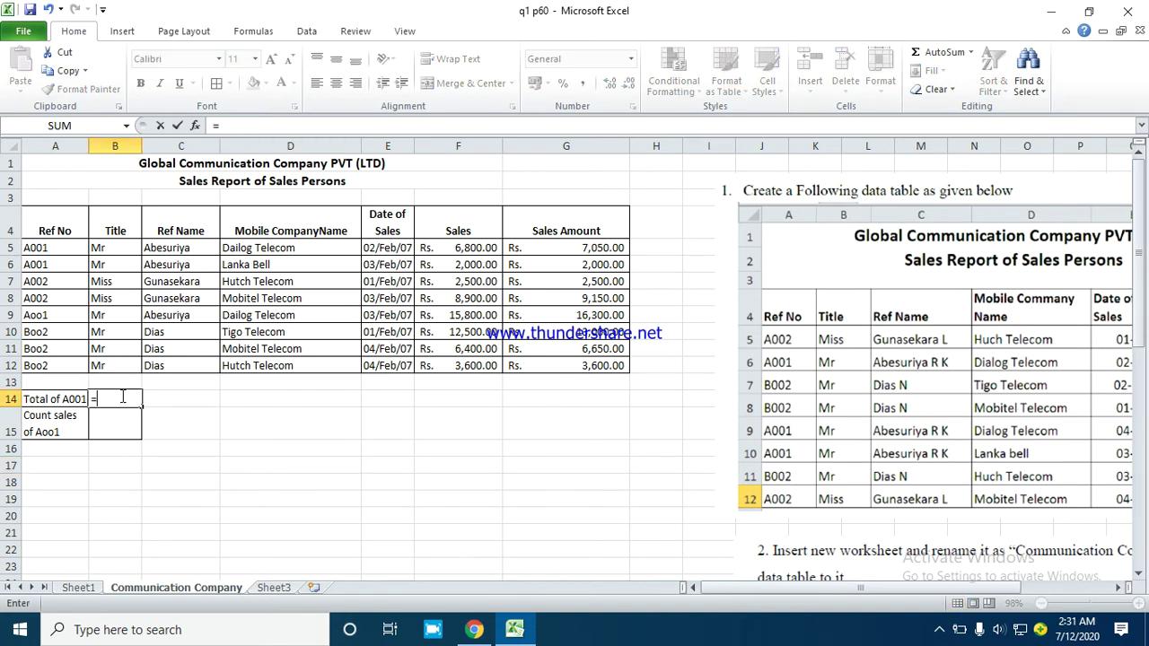
text(sumif)
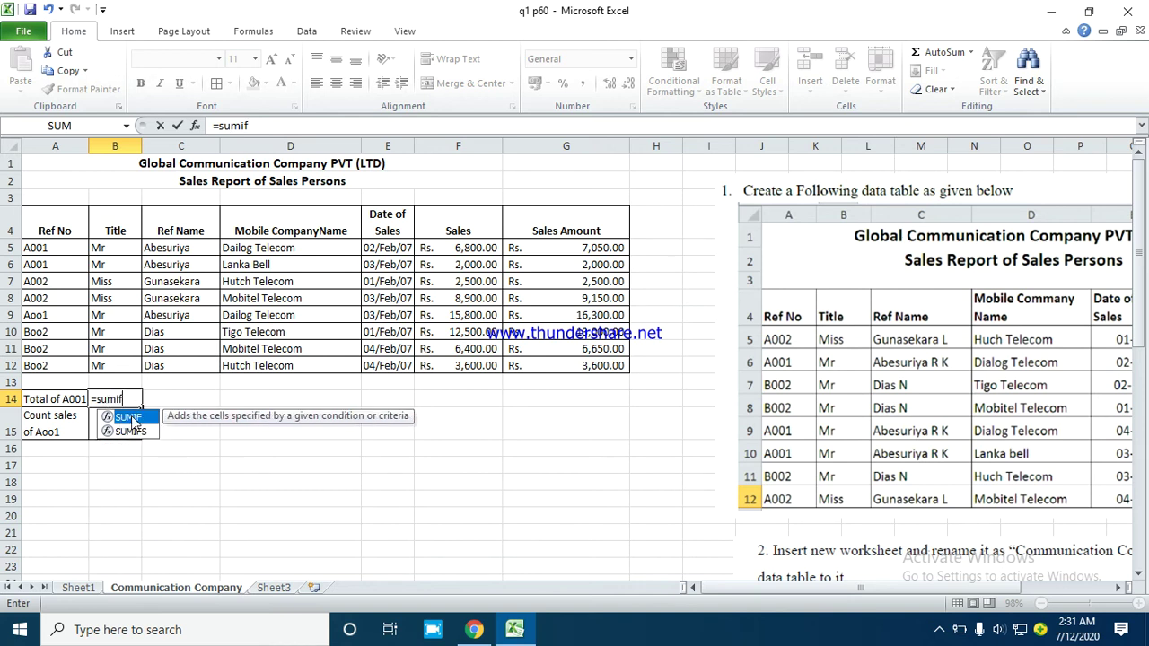
click(131, 418)
click(130, 419)
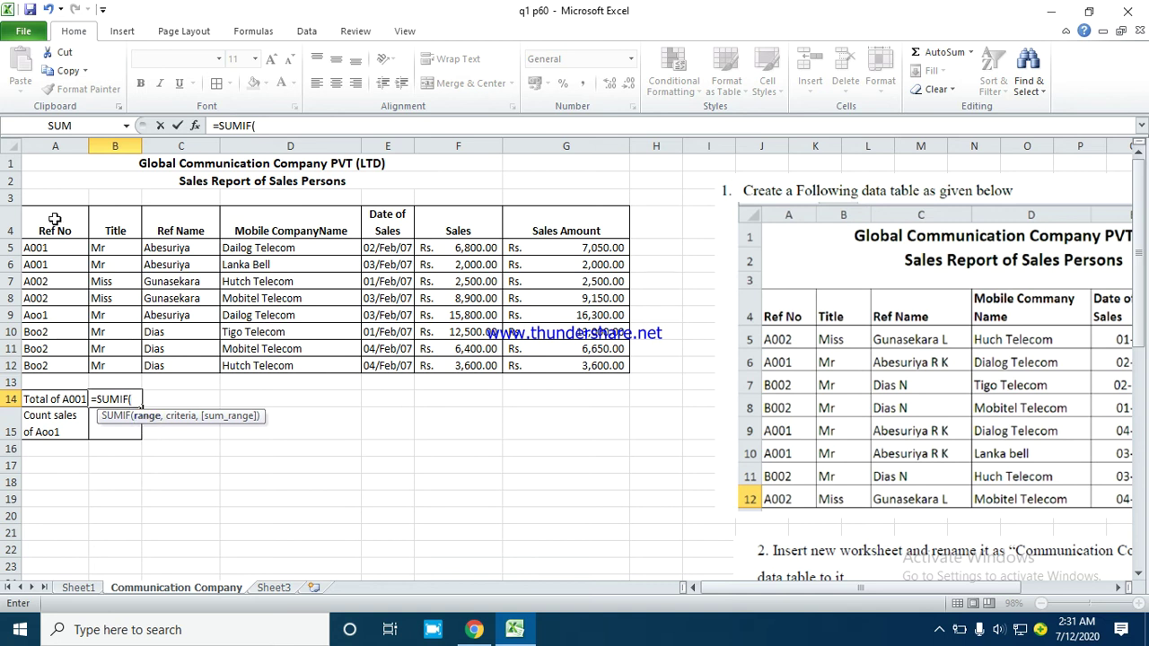
drag(55, 219, 595, 366)
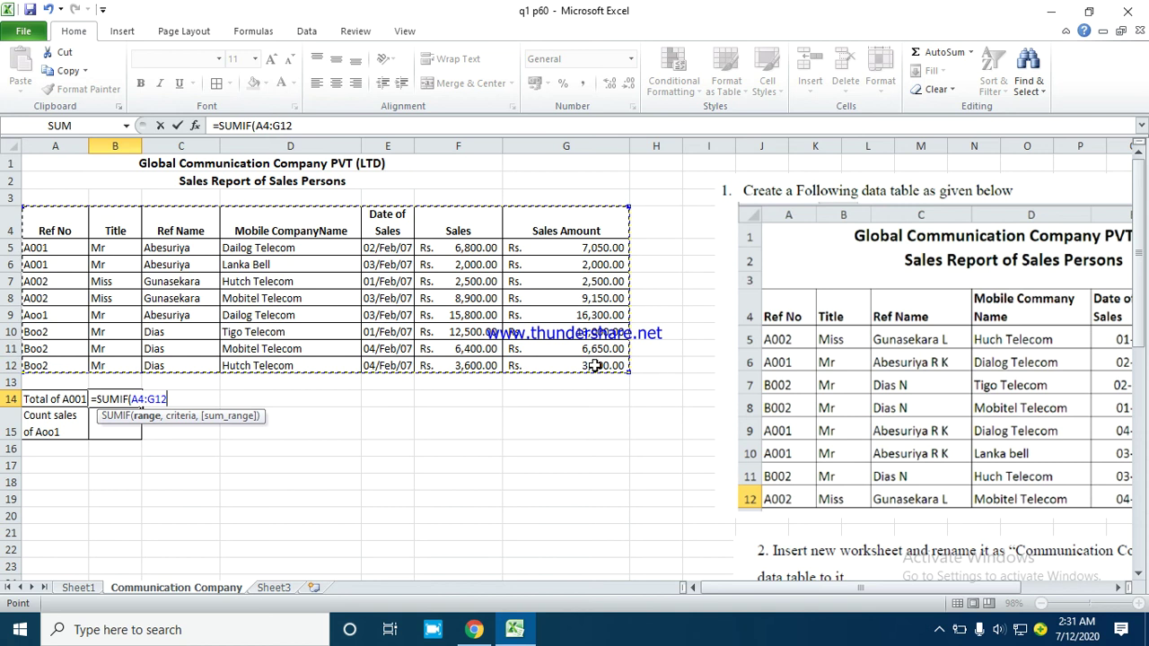
text(,)
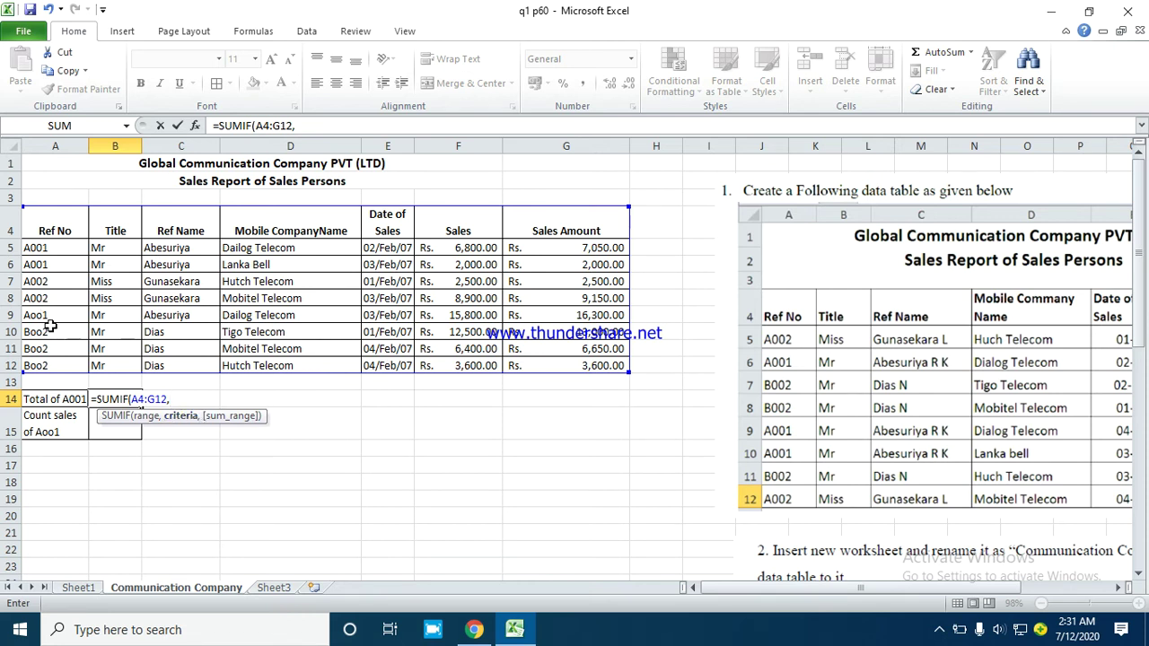
click(39, 248)
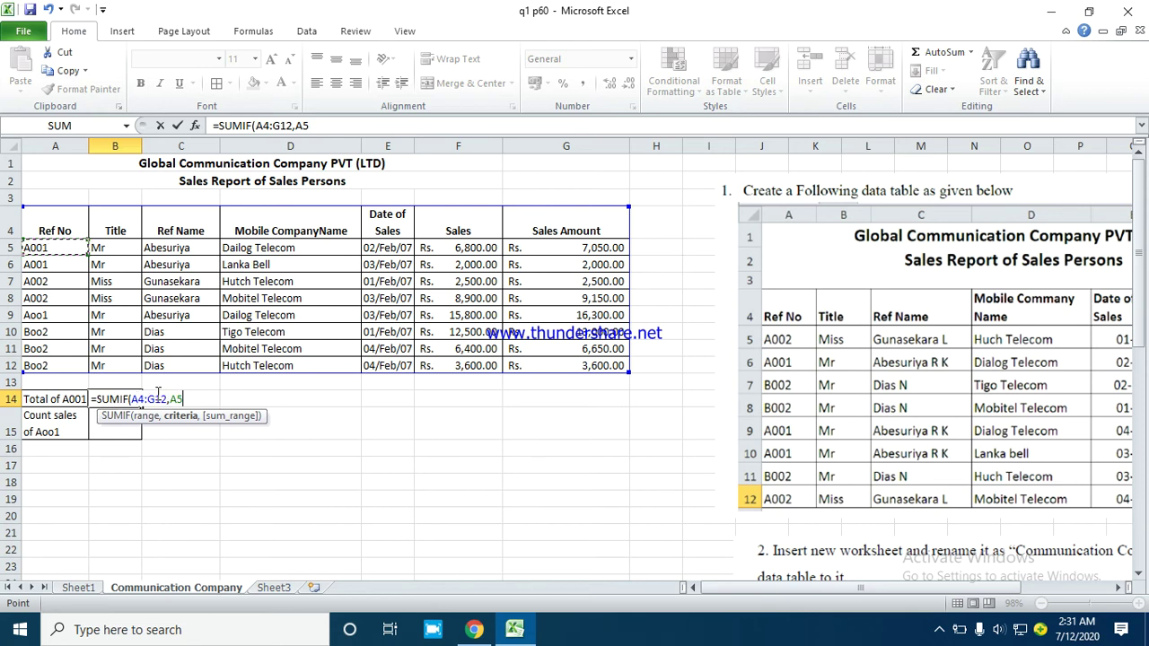
text(,)
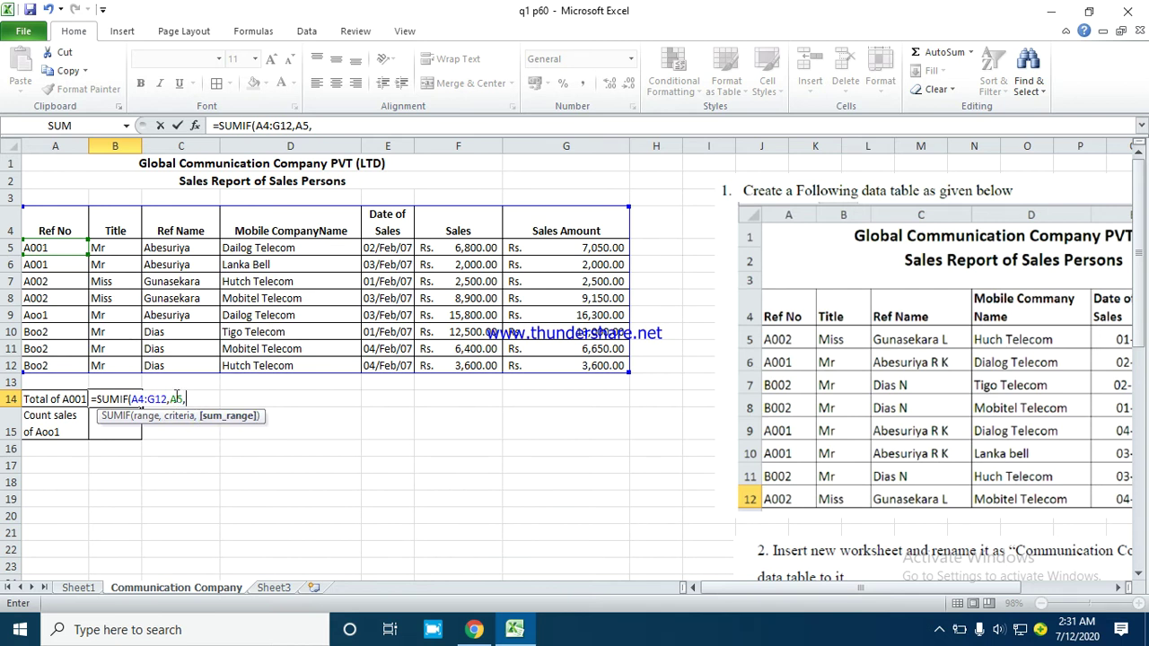
drag(564, 229, 601, 360)
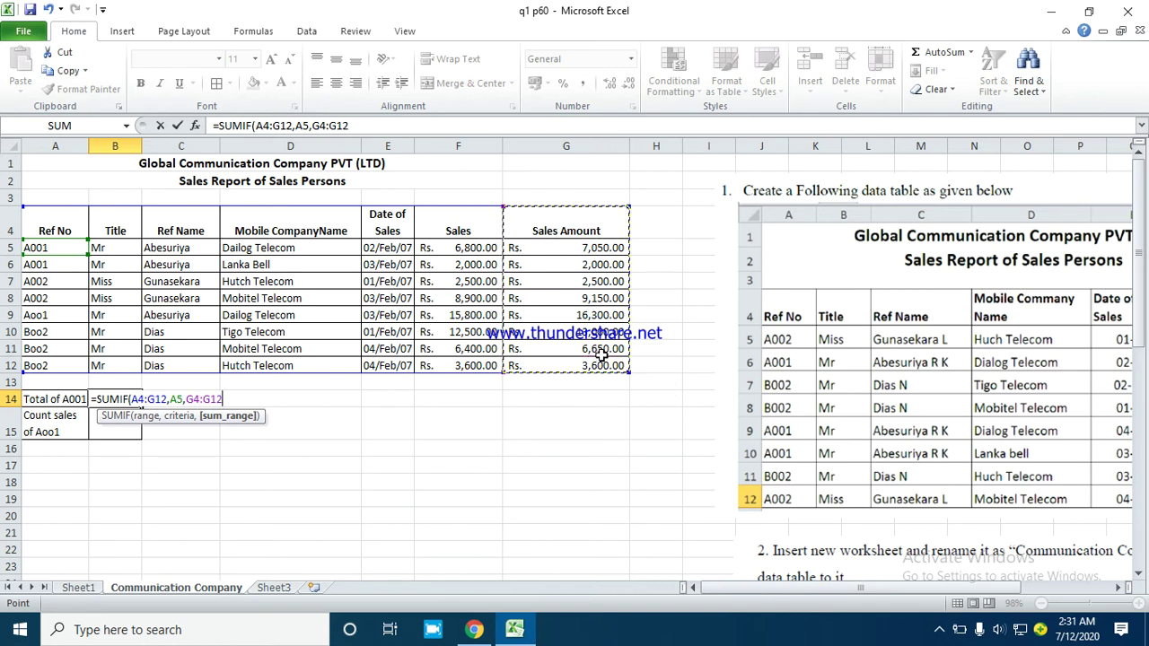
text())
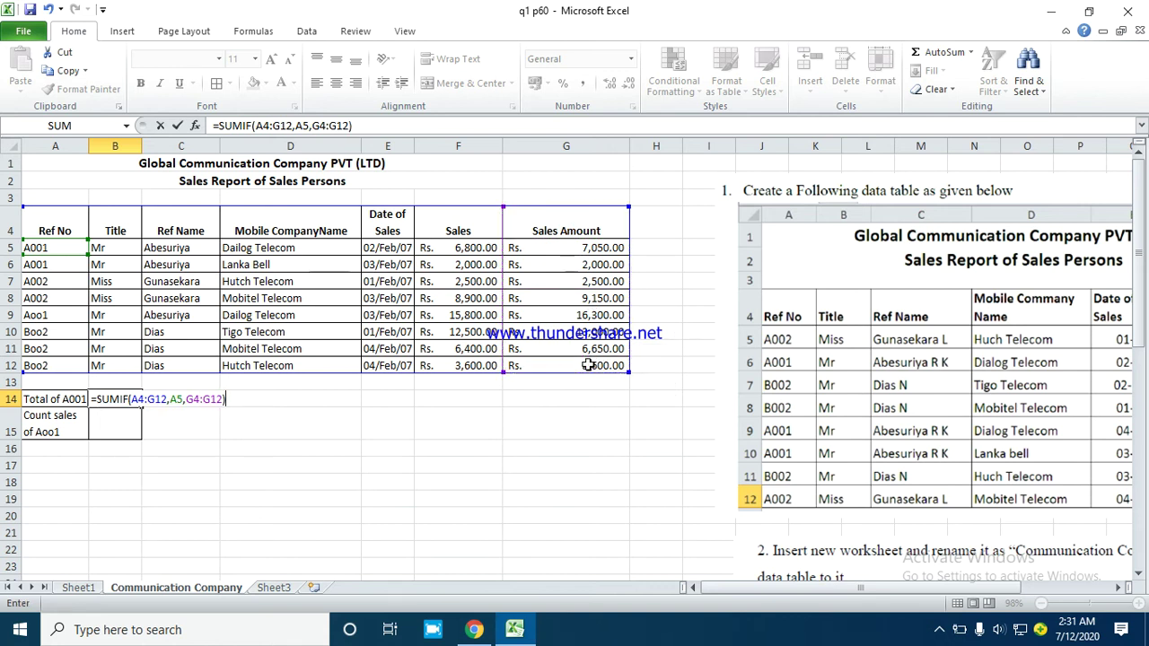
key(Return)
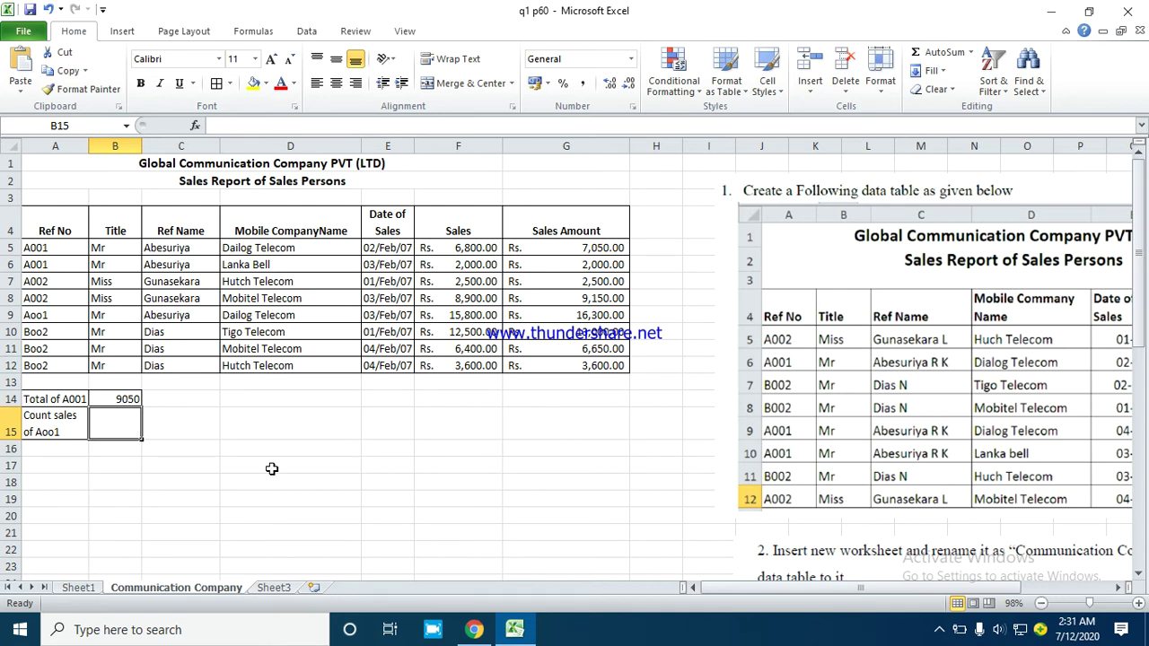
drag(45, 251, 55, 264)
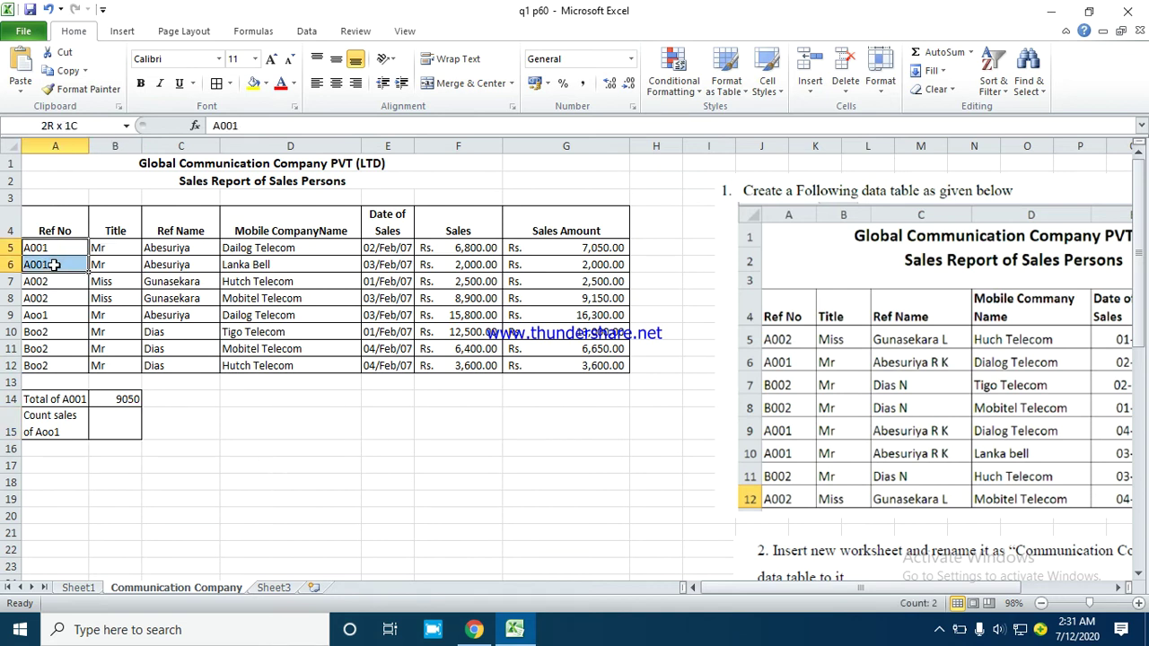
click(40, 318)
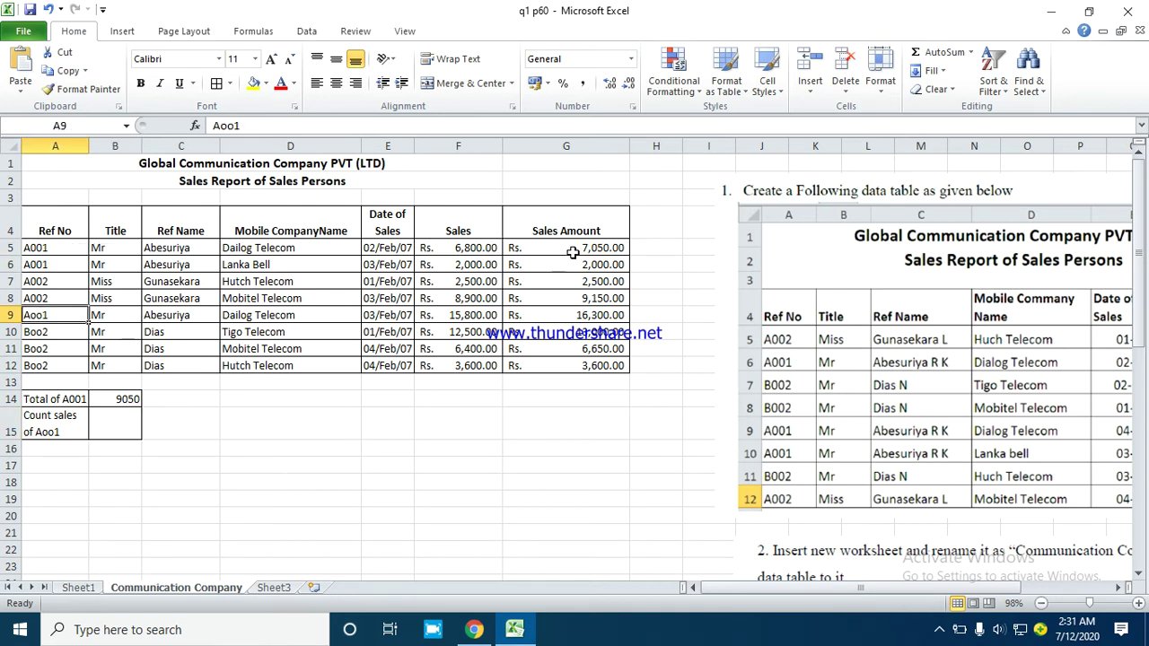
click(636, 384)
text(=)
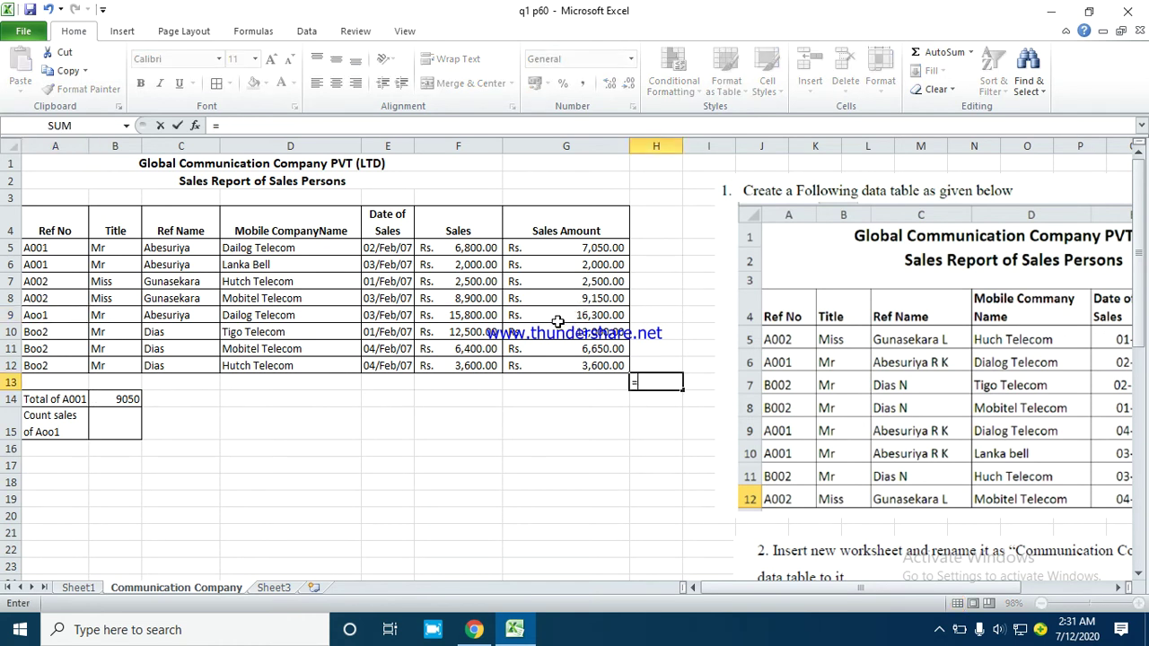
click(542, 250)
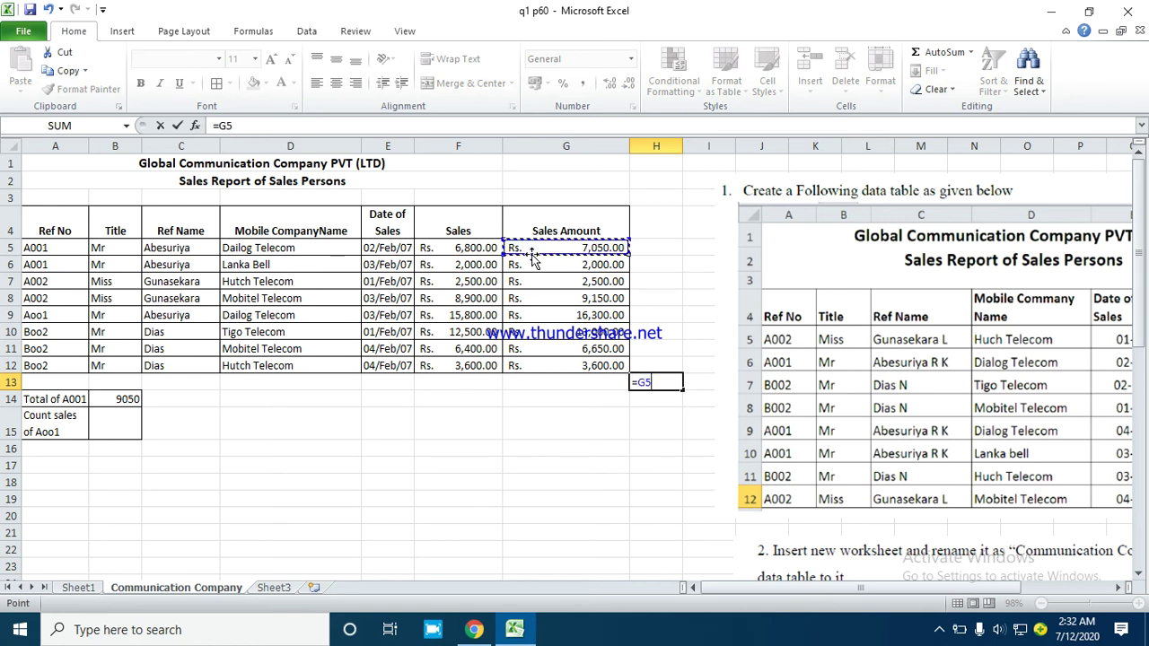
text(+)
click(616, 266)
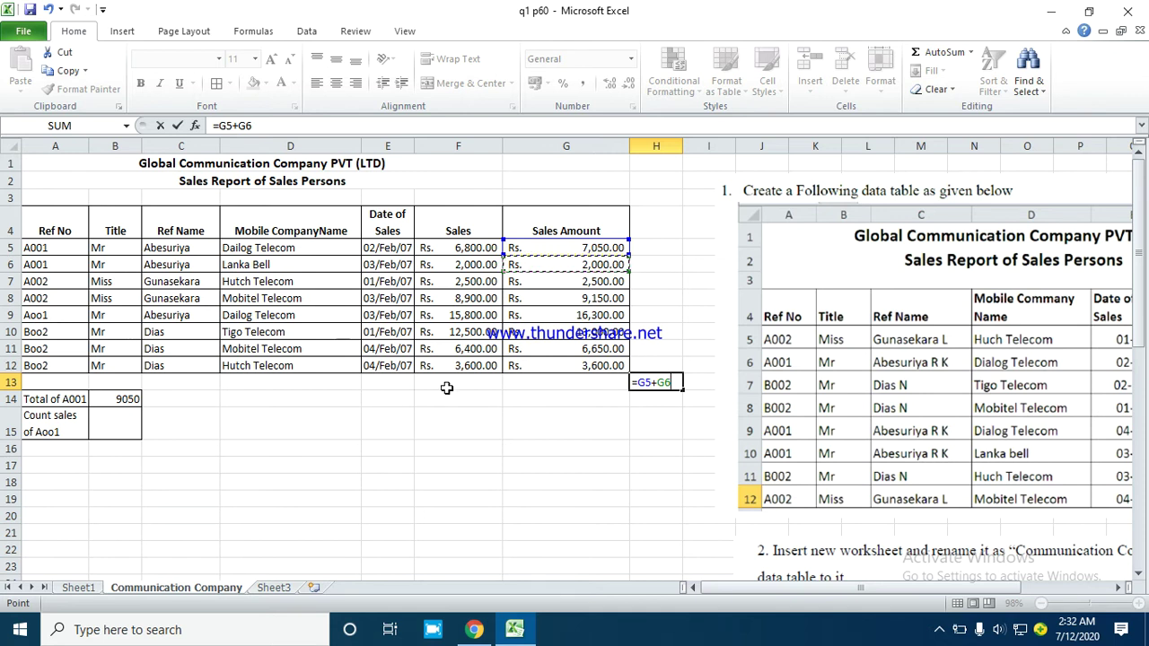
key(Return)
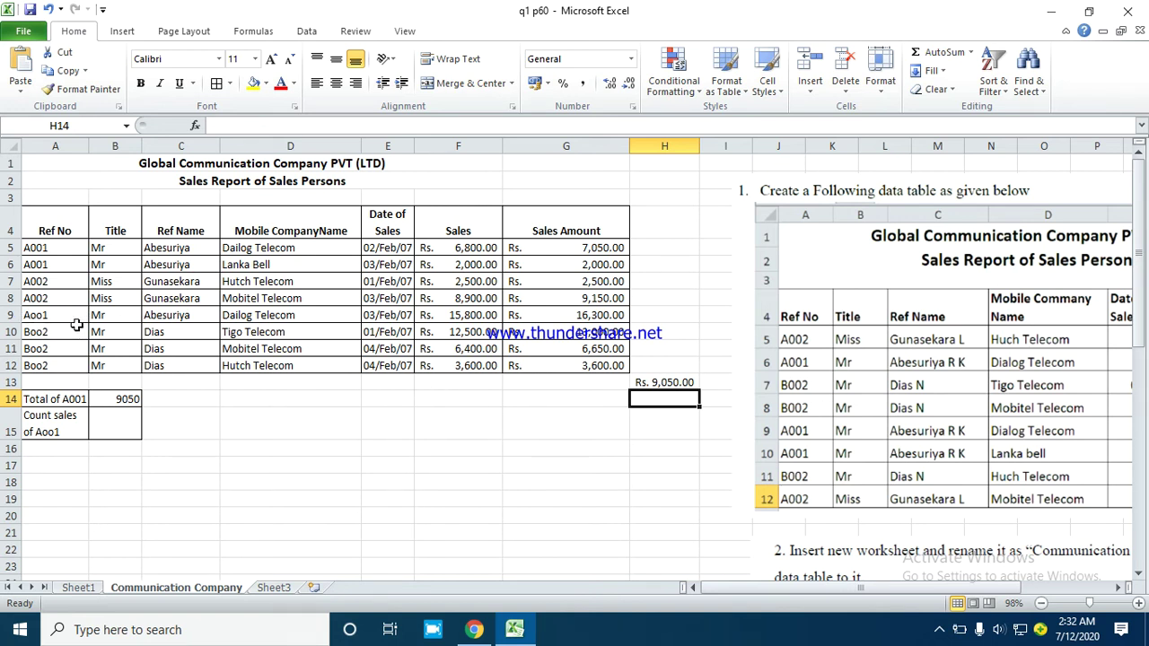
click(669, 383)
key(Delete)
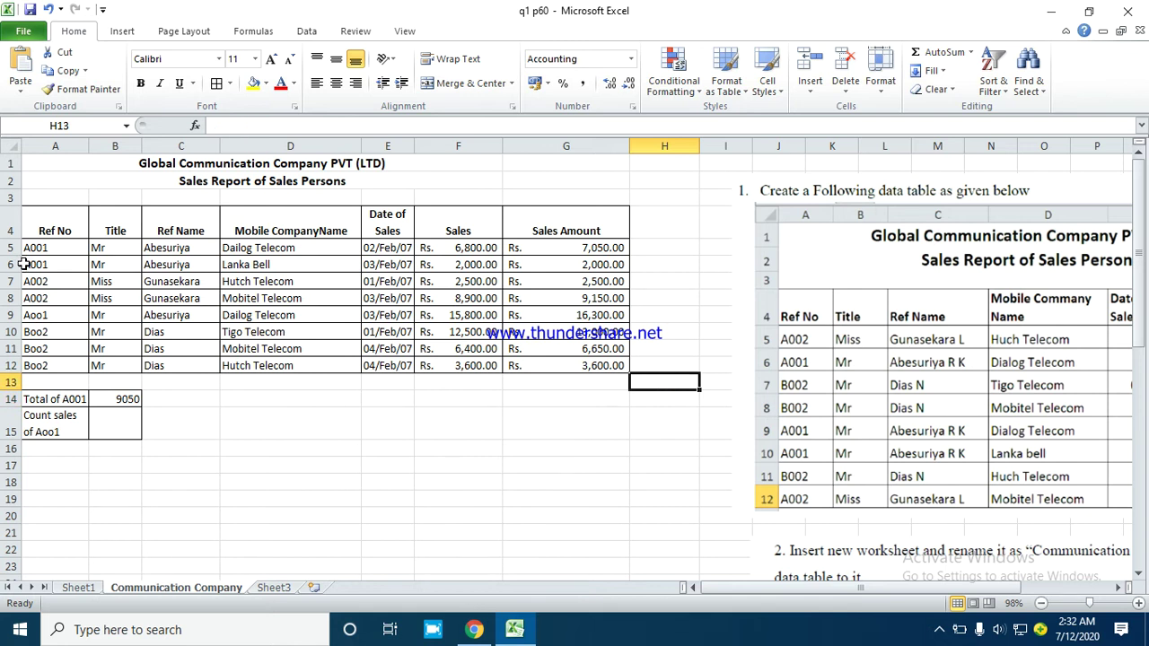
- Copy A001 from A6 over the misspelled Aoo1 entry in A9
click(40, 318)
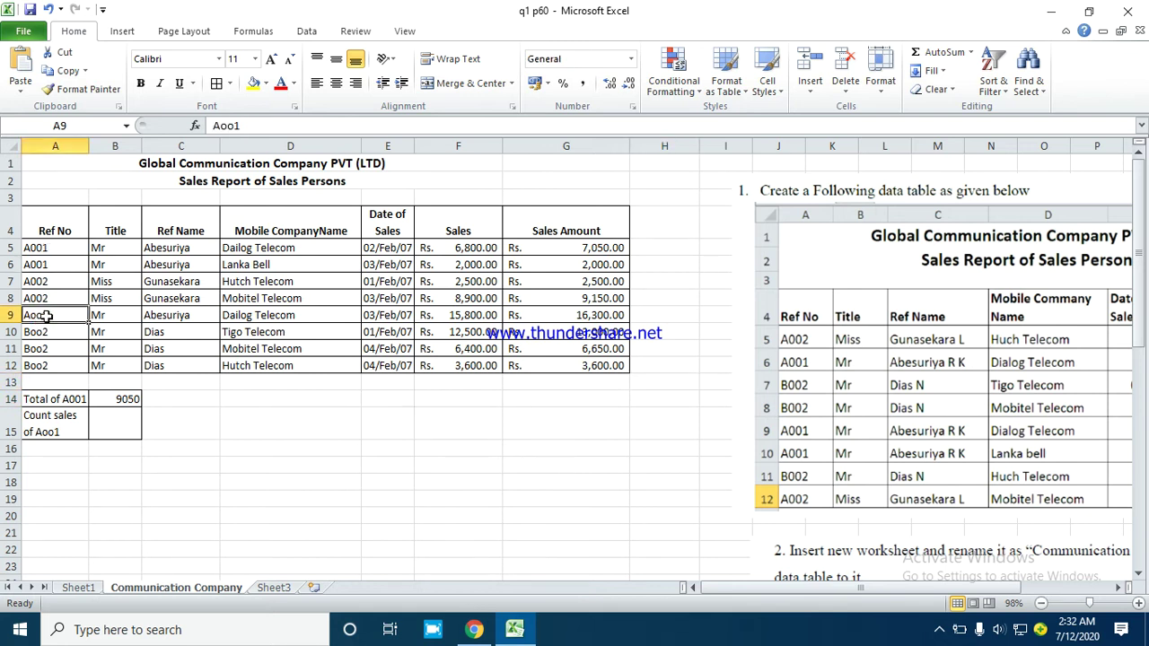
click(60, 266)
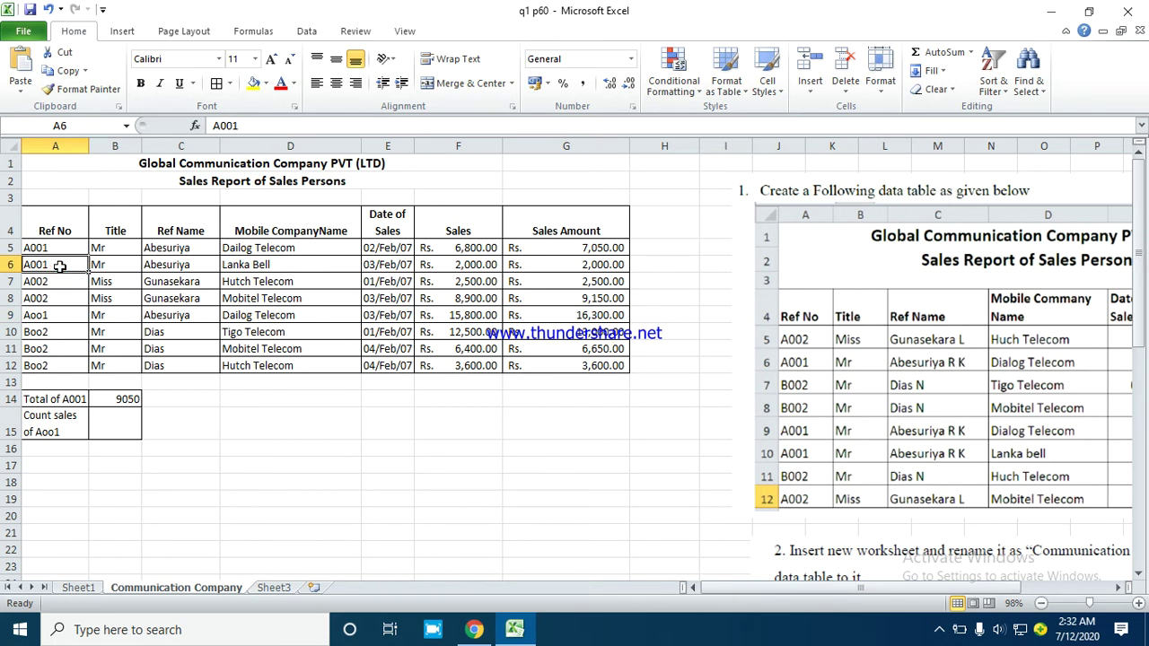
key(ctrl+c)
click(46, 315)
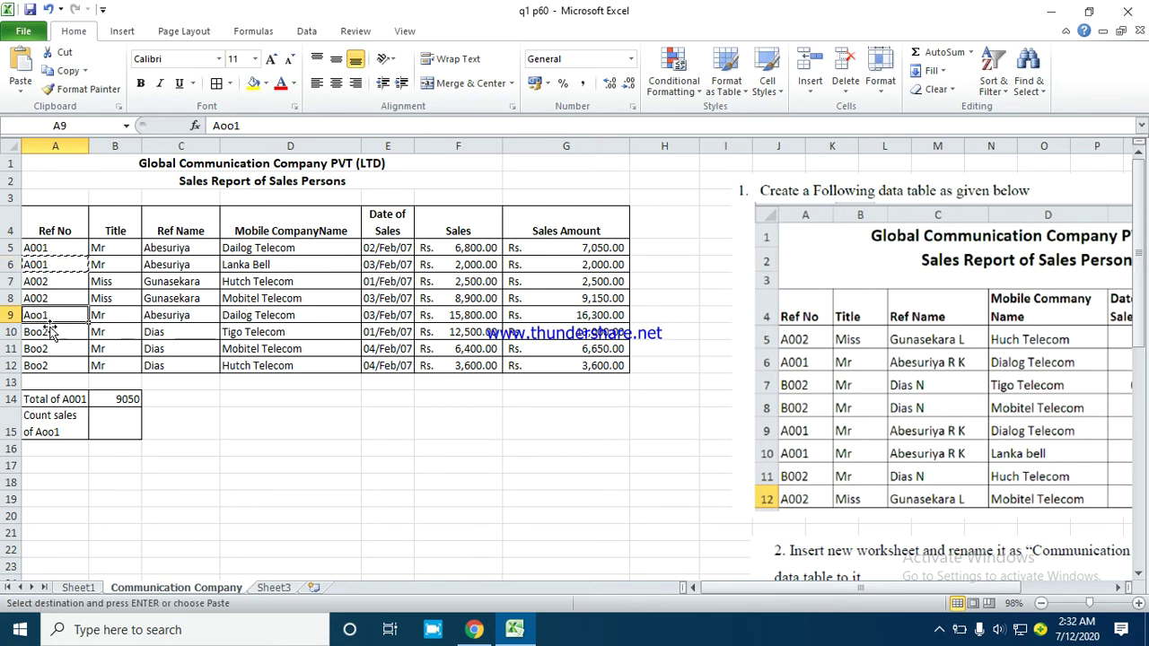
key(Return)
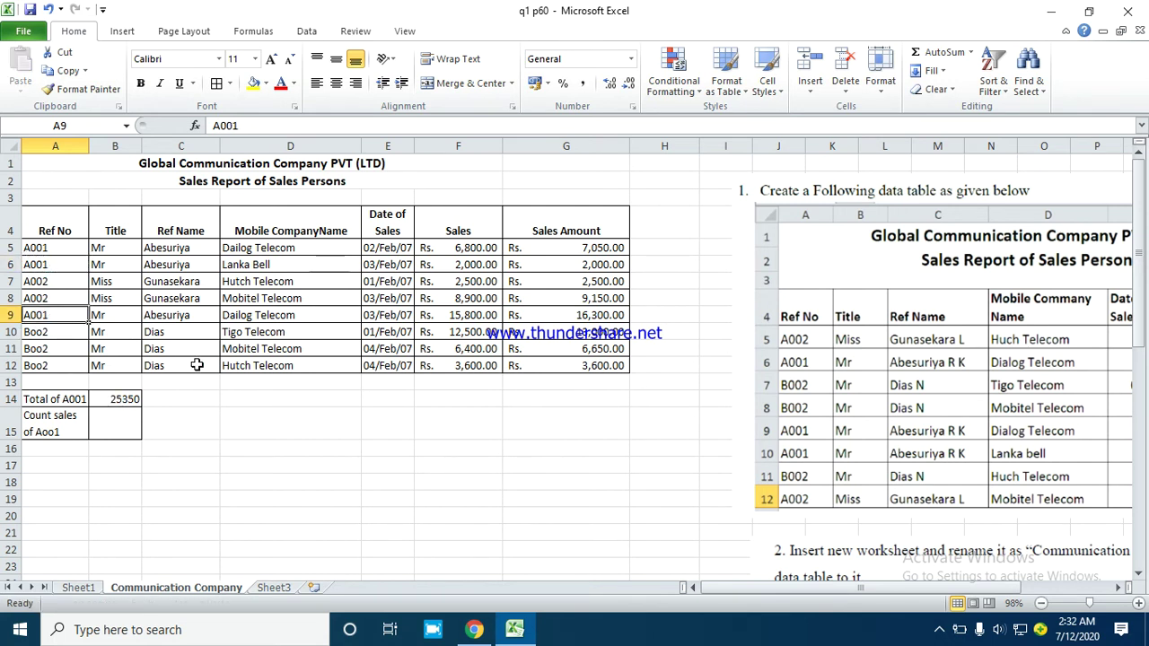
click(191, 396)
- Sort the rows by Ref No A5:A12 from A to Z, expanding the selection
drag(56, 248, 72, 366)
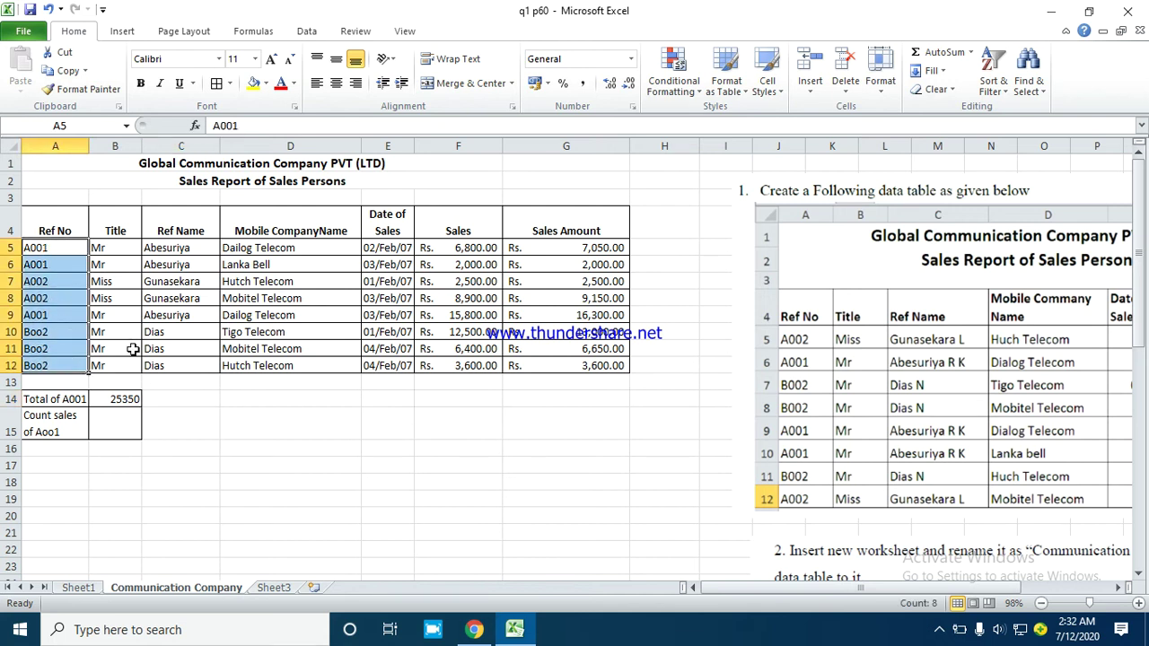
click(993, 72)
click(999, 111)
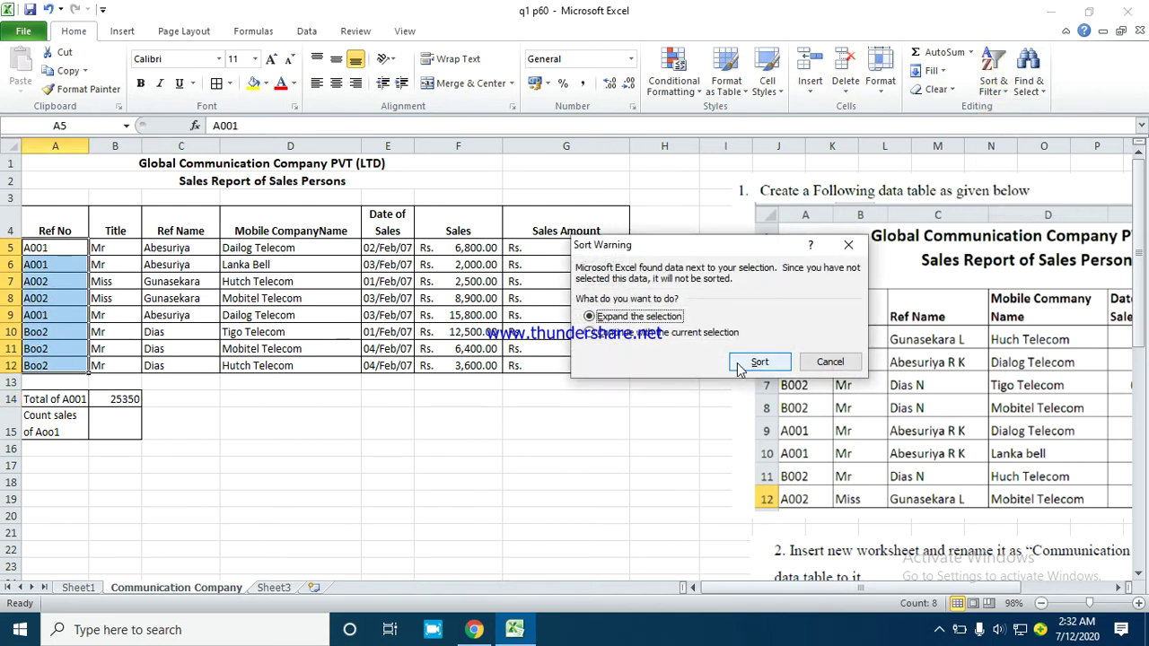
click(675, 360)
click(390, 426)
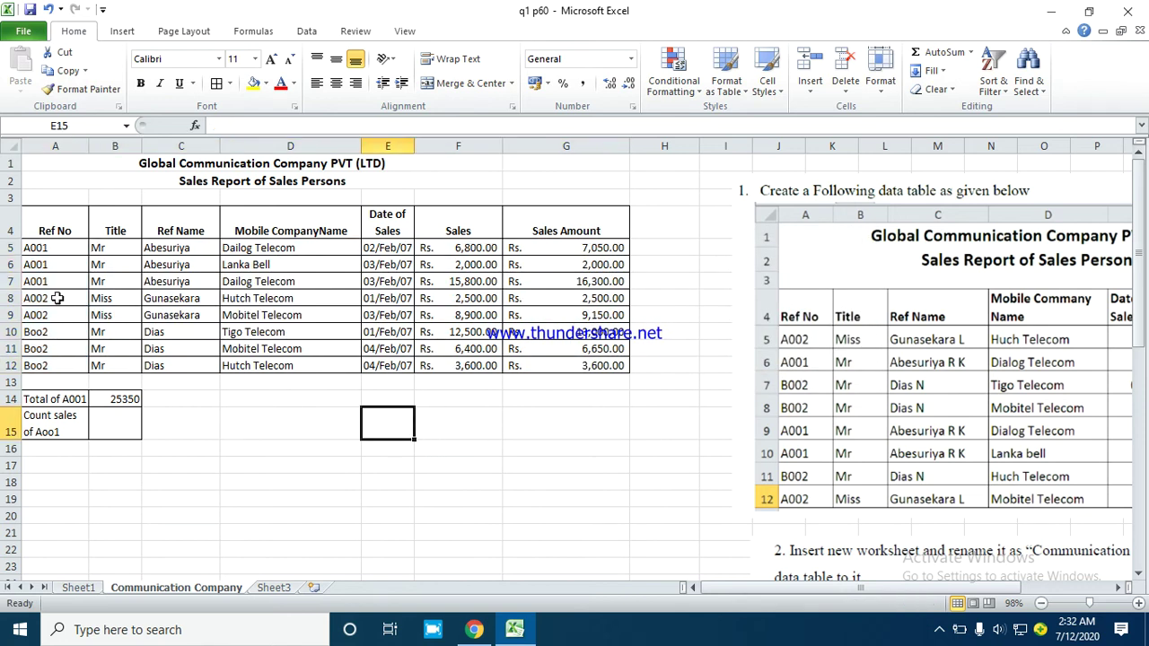
click(125, 399)
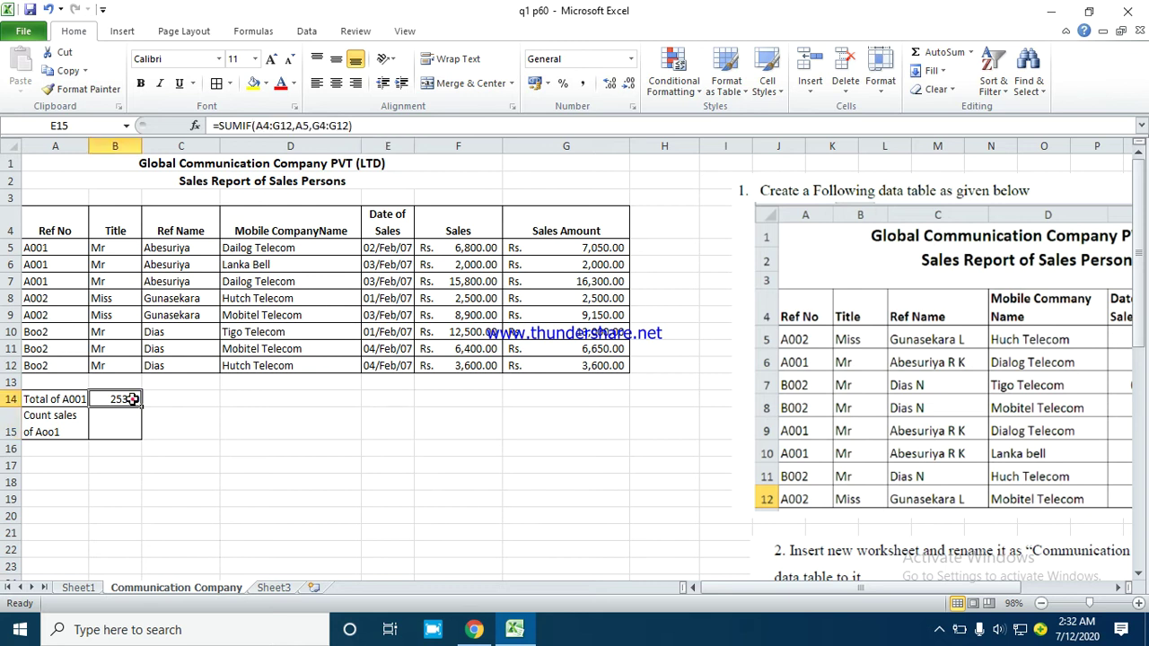
click(669, 385)
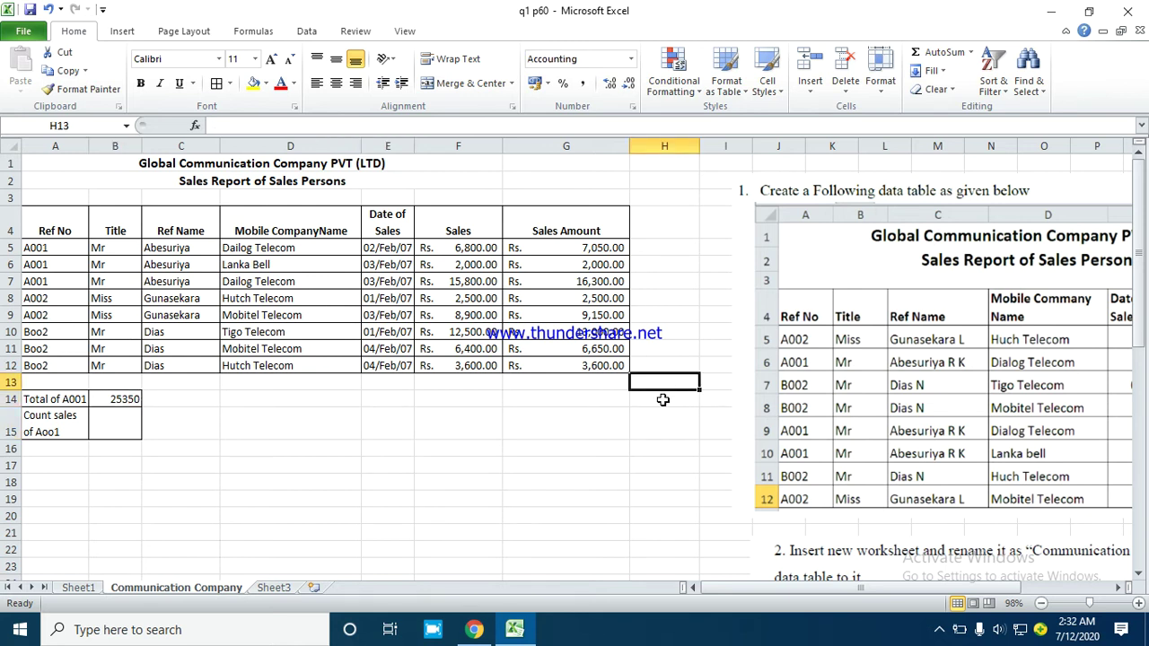
text(=)
click(580, 249)
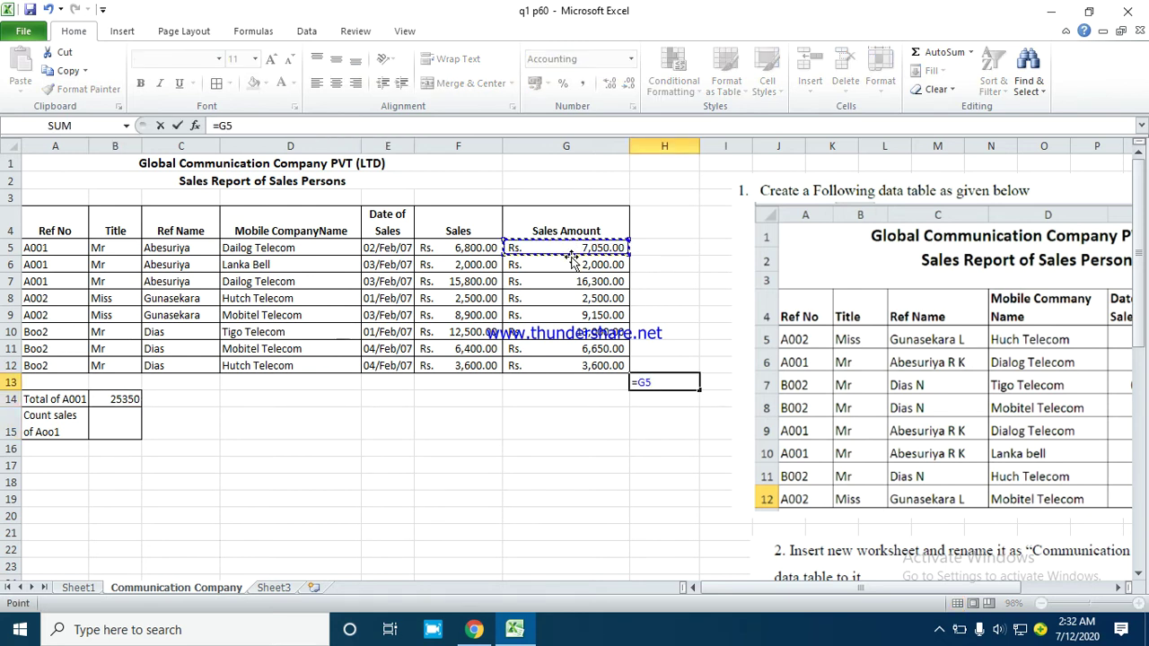
text(+)
click(575, 266)
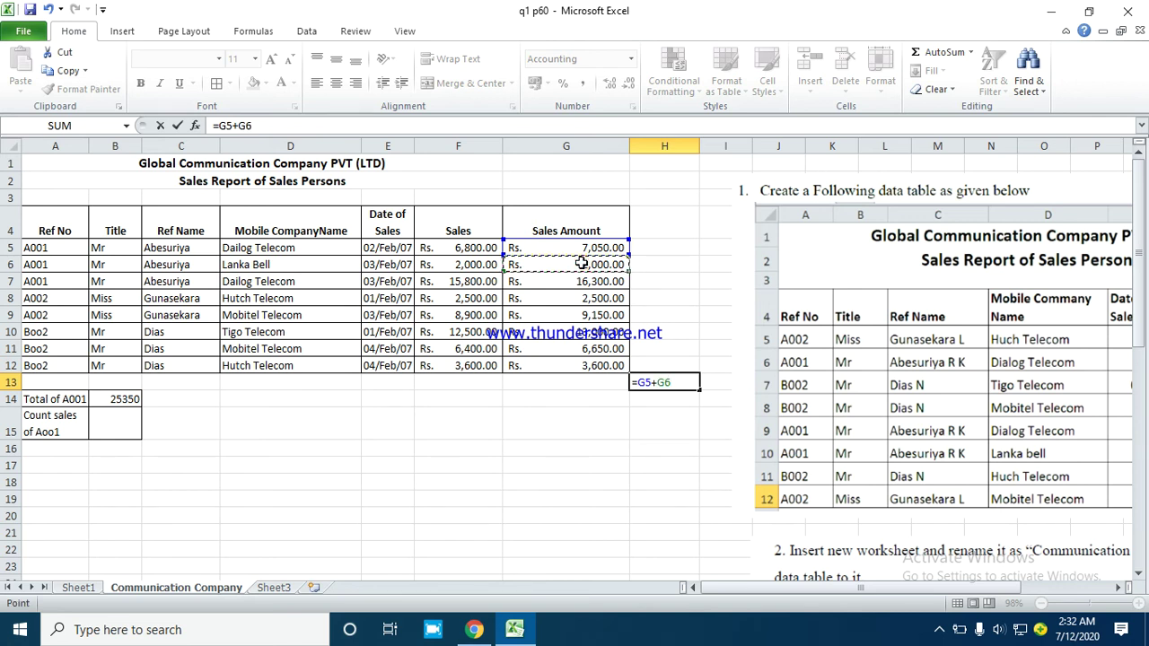
text(+)
click(584, 285)
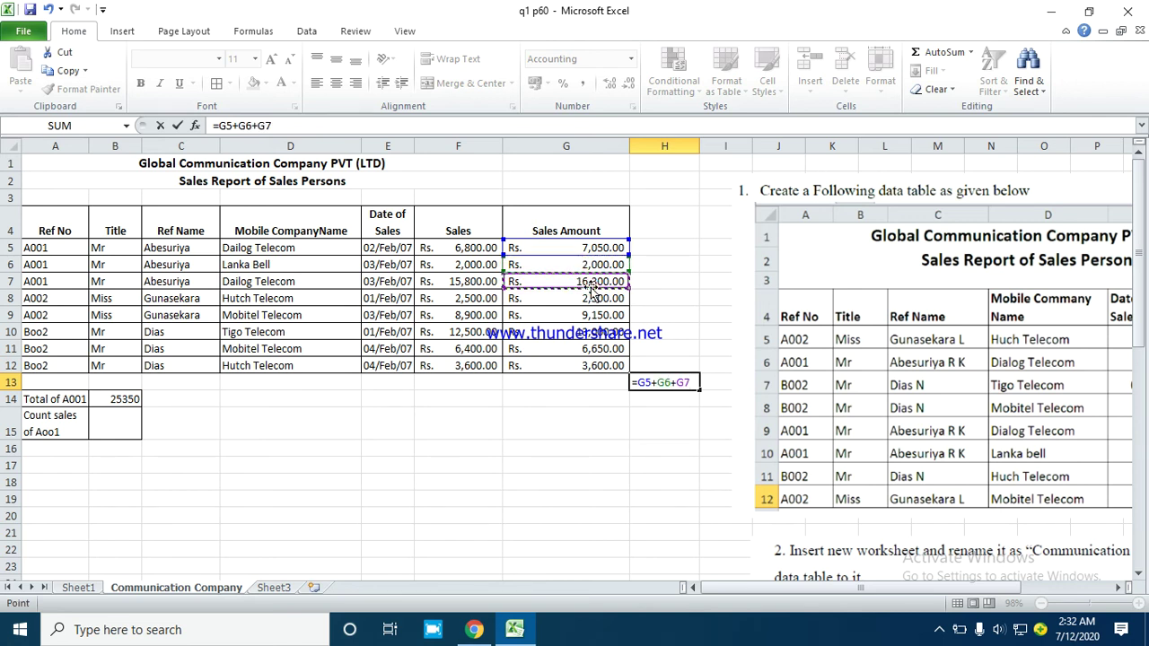
key(Return)
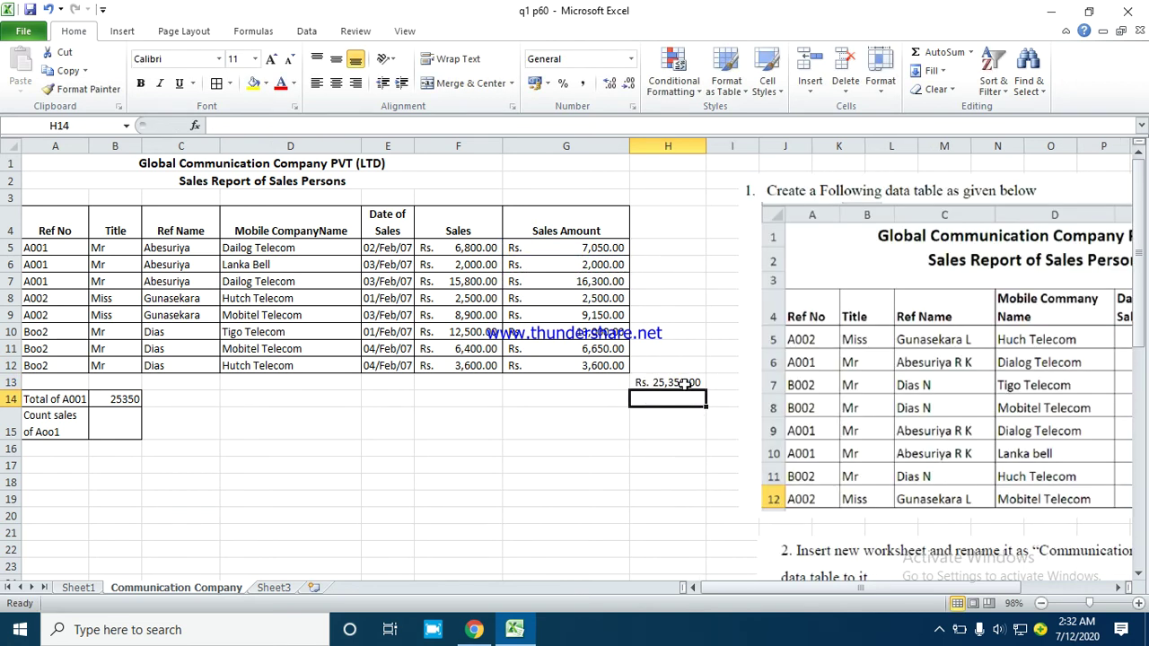
click(670, 382)
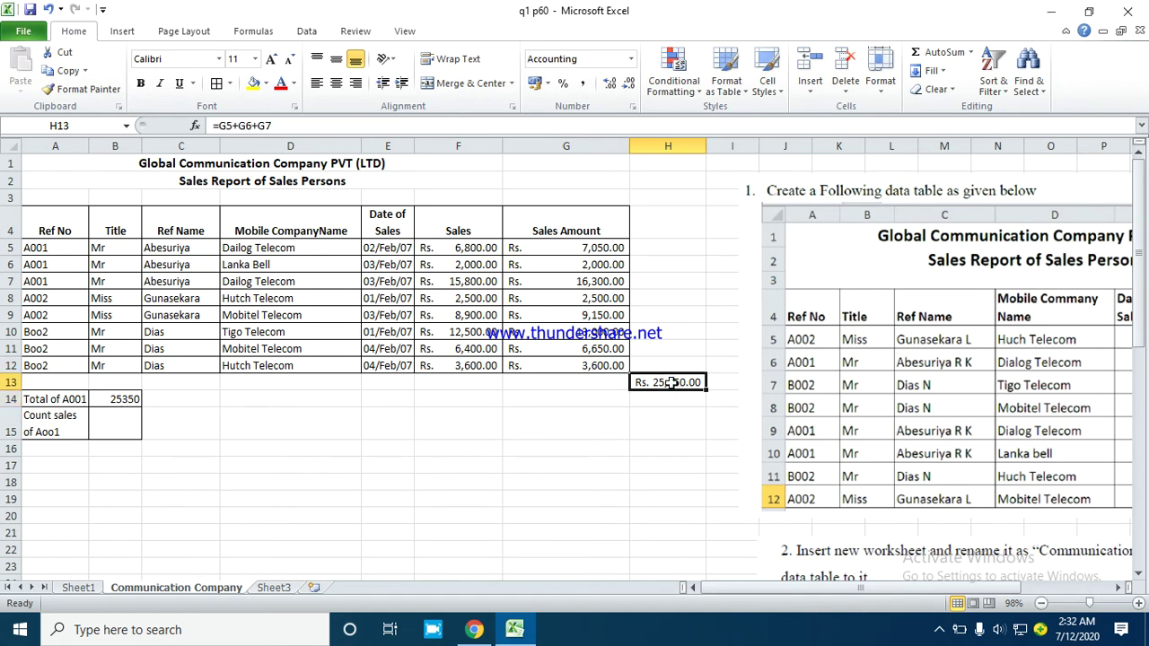
key(Delete)
- Apply the Rs. accounting format to B14 so it shows Rs. 25,350.00
click(103, 397)
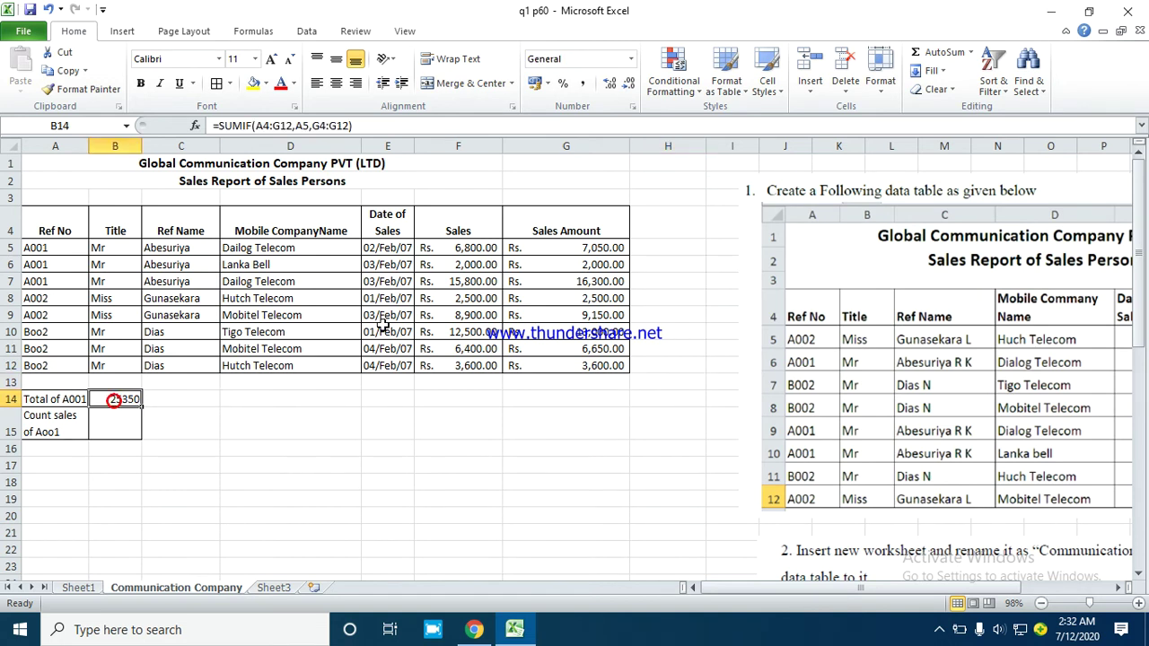
click(550, 82)
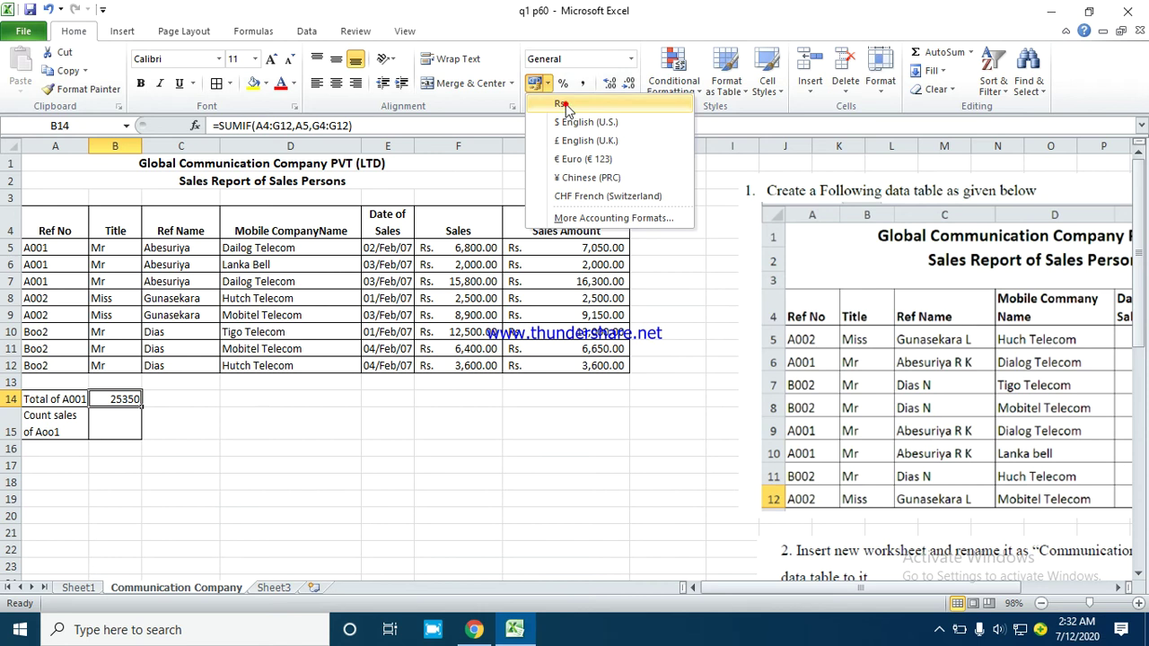
click(561, 103)
click(273, 499)
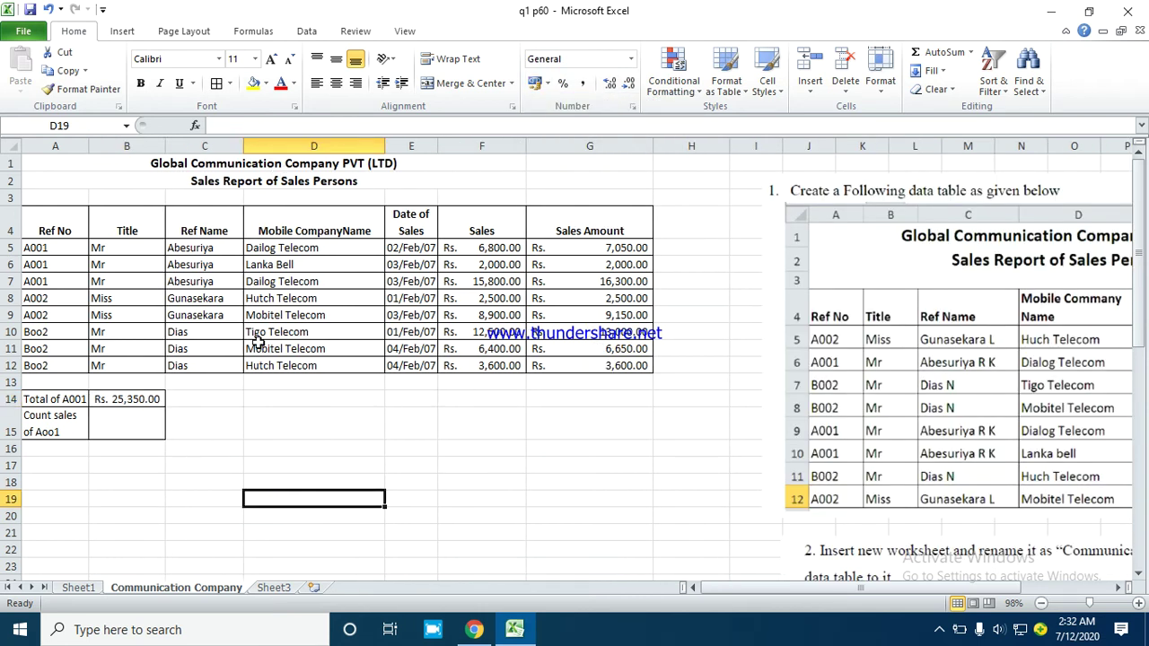
- Enter =COUNTIF(A4:A12,A5) in B15, giving a count of 3
click(139, 419)
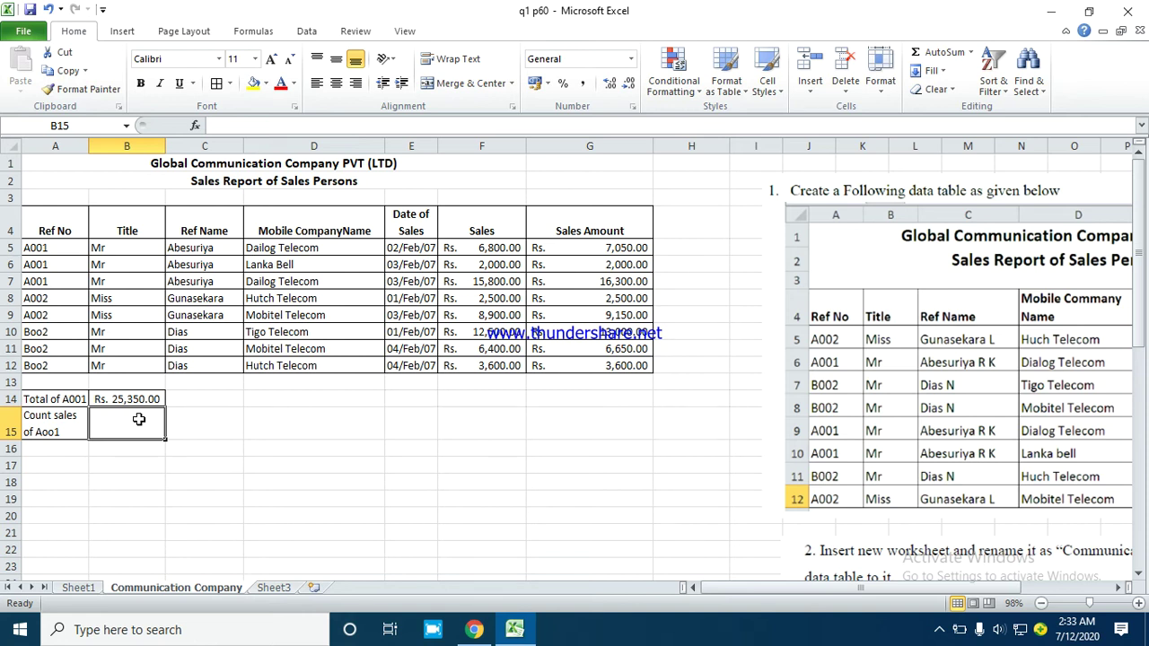
text(=count)
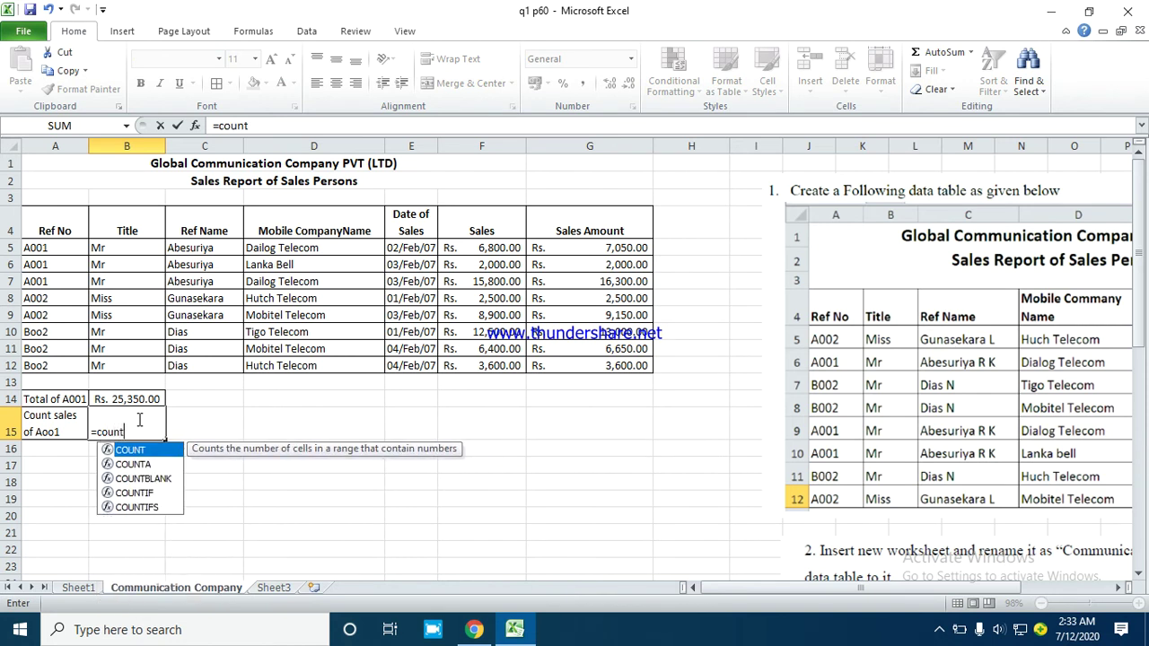
double_click(135, 495)
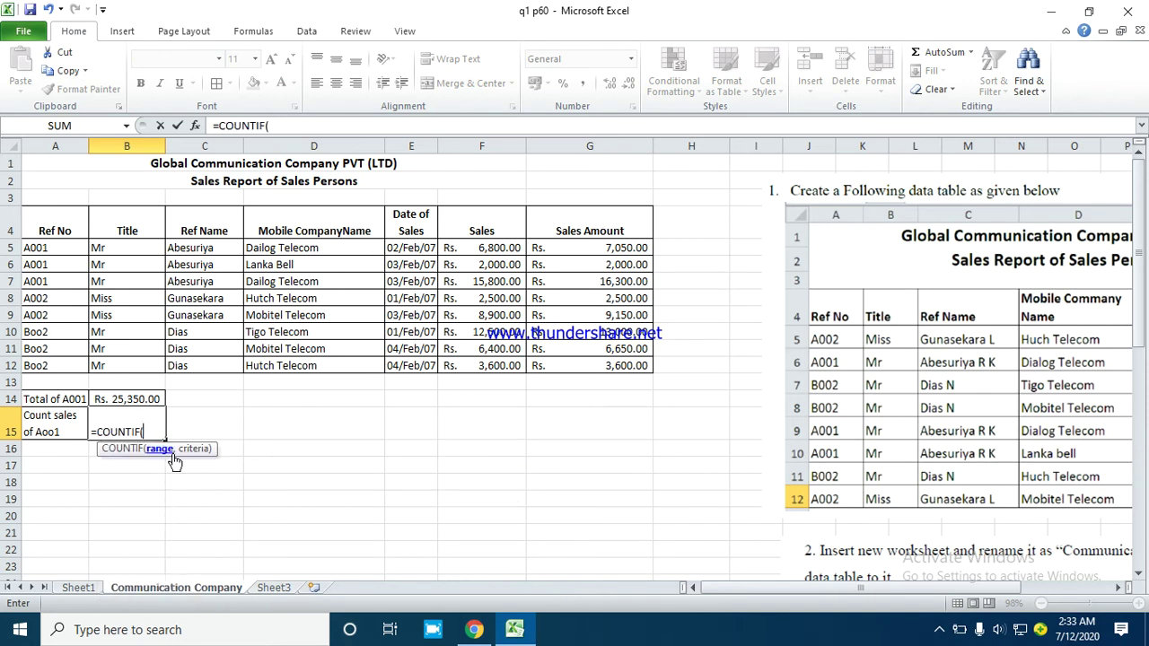
drag(61, 224, 51, 365)
text(,)
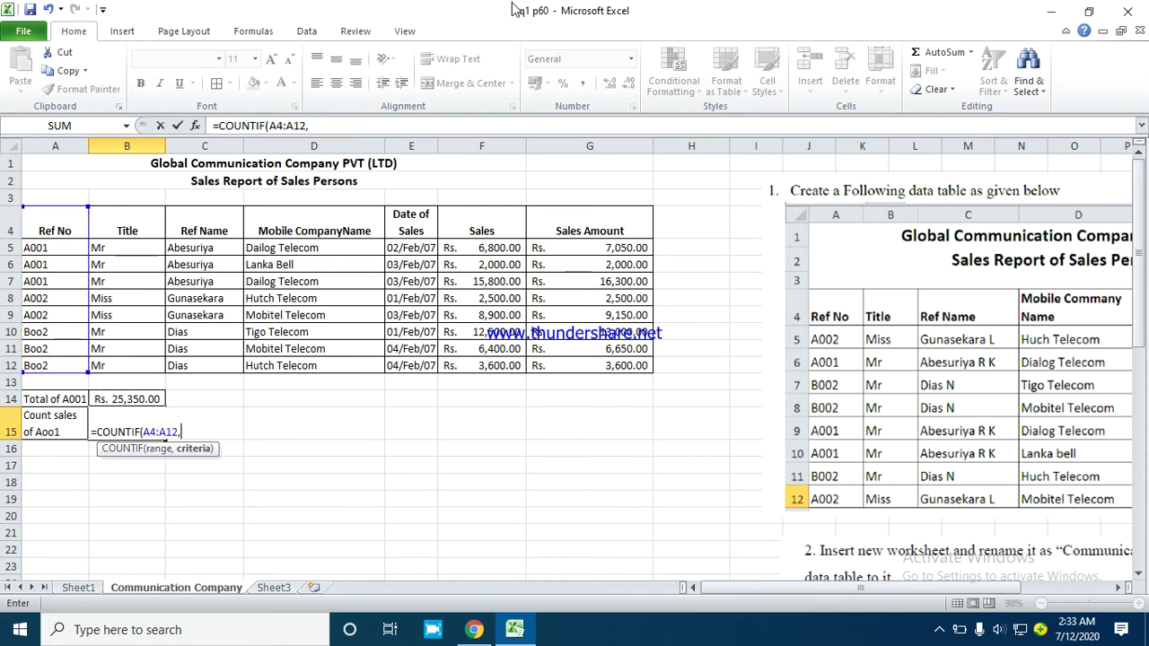
click(76, 247)
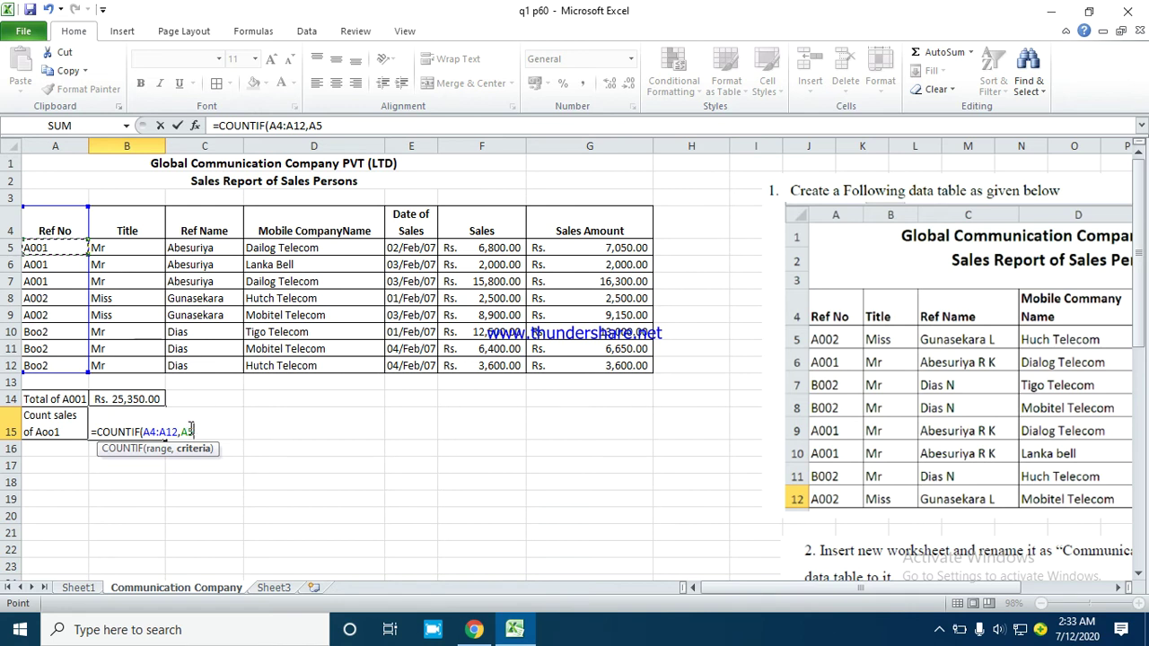
text())
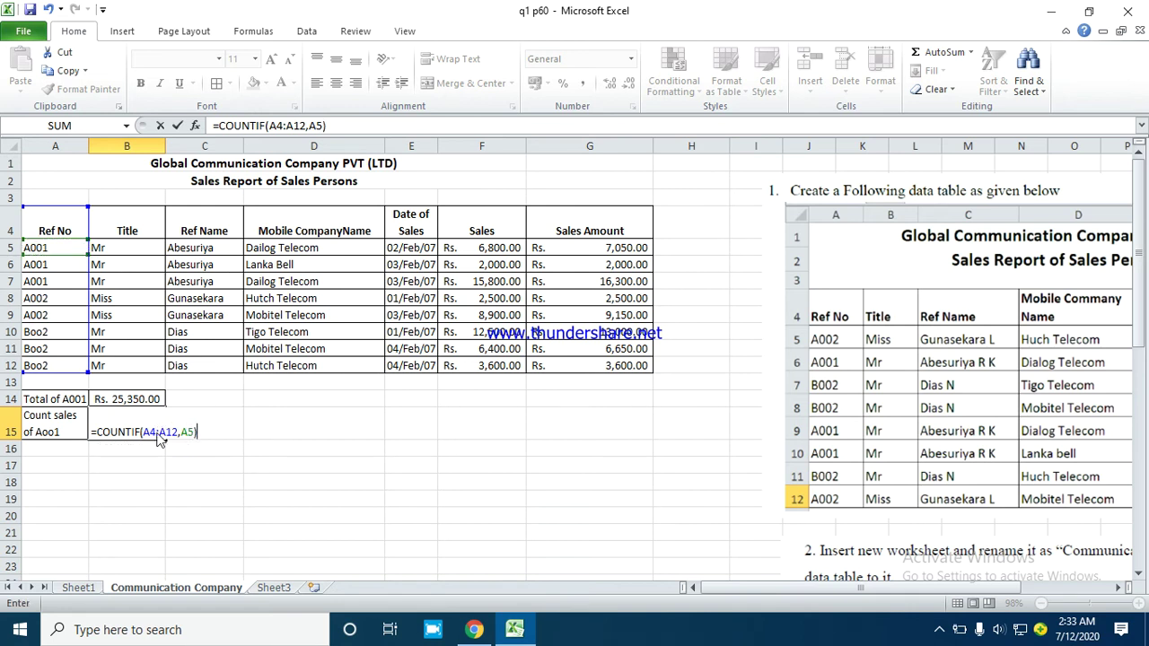
key(Return)
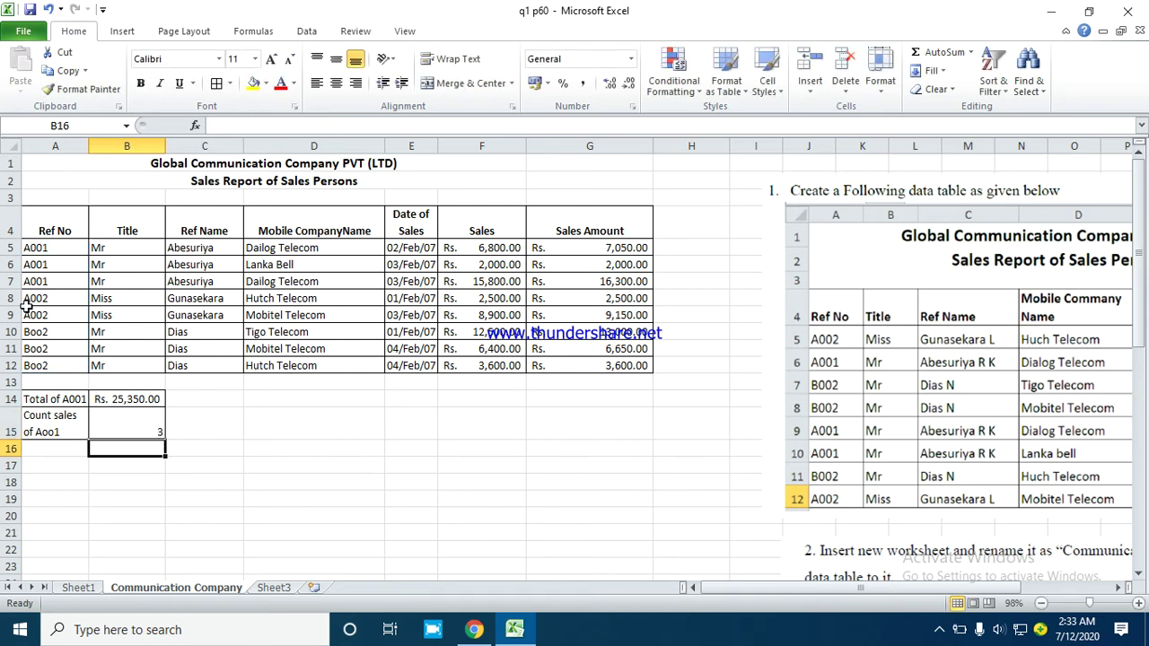
scroll(905, 501, down, 3)
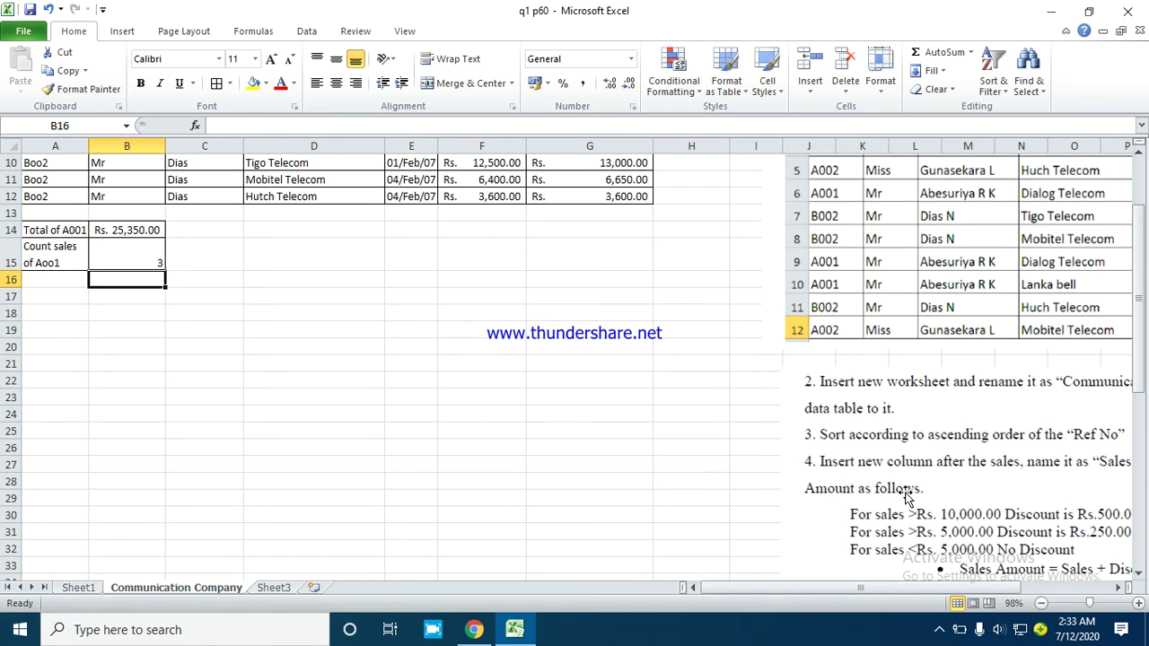
scroll(905, 495, down, 3)
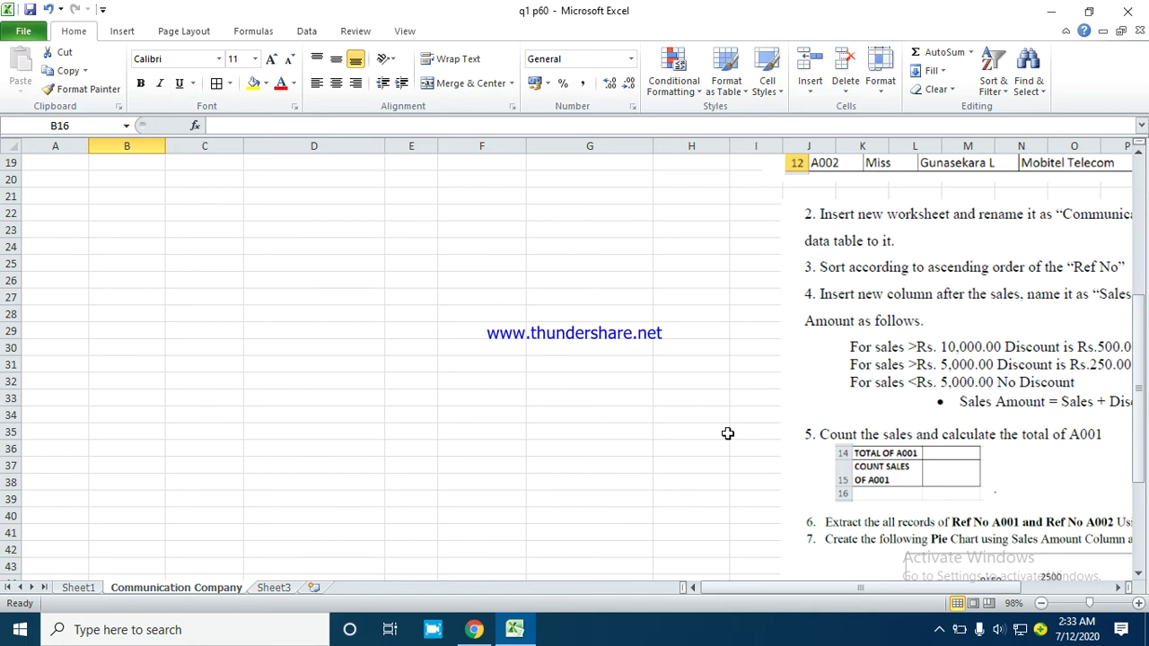
scroll(873, 378, down, 3)
drag(778, 588, 864, 589)
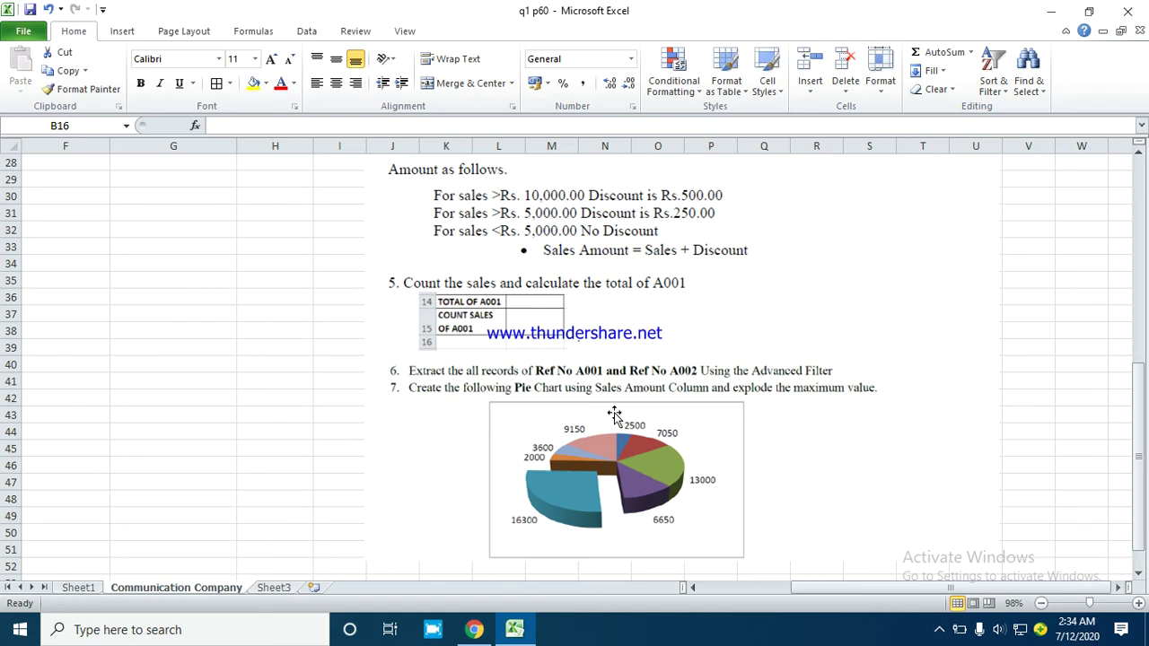
scroll(615, 414, up, 9)
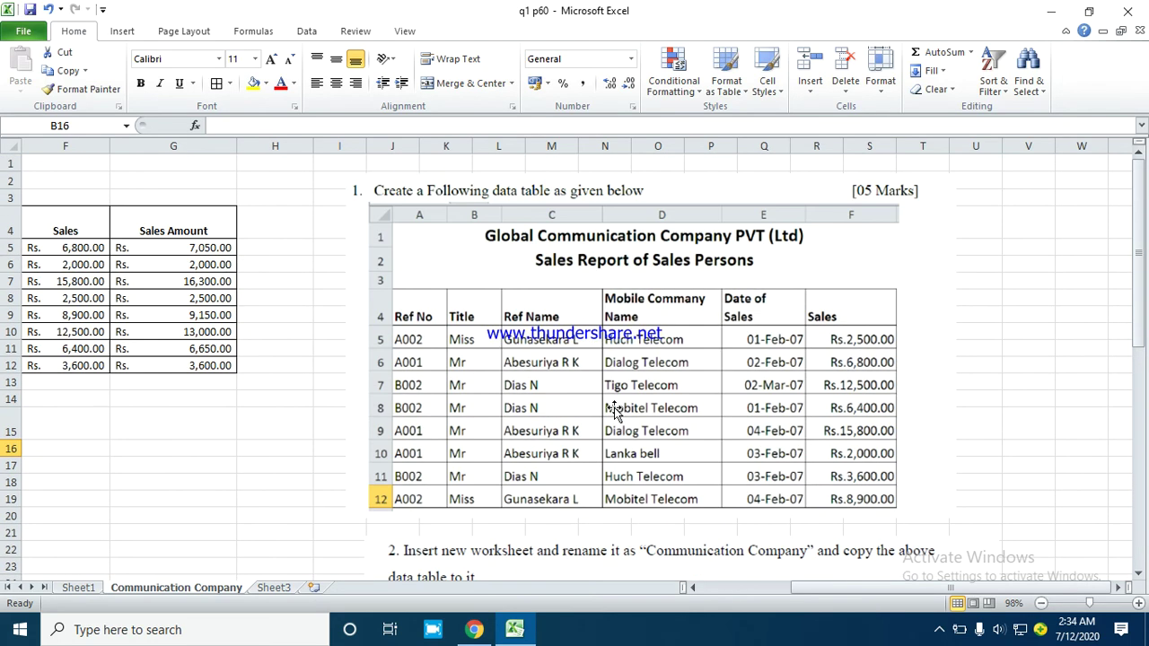
- Copy the Ref No heading into A17 and the A001 value into A18 as filter criteria
scroll(893, 583, left, 5)
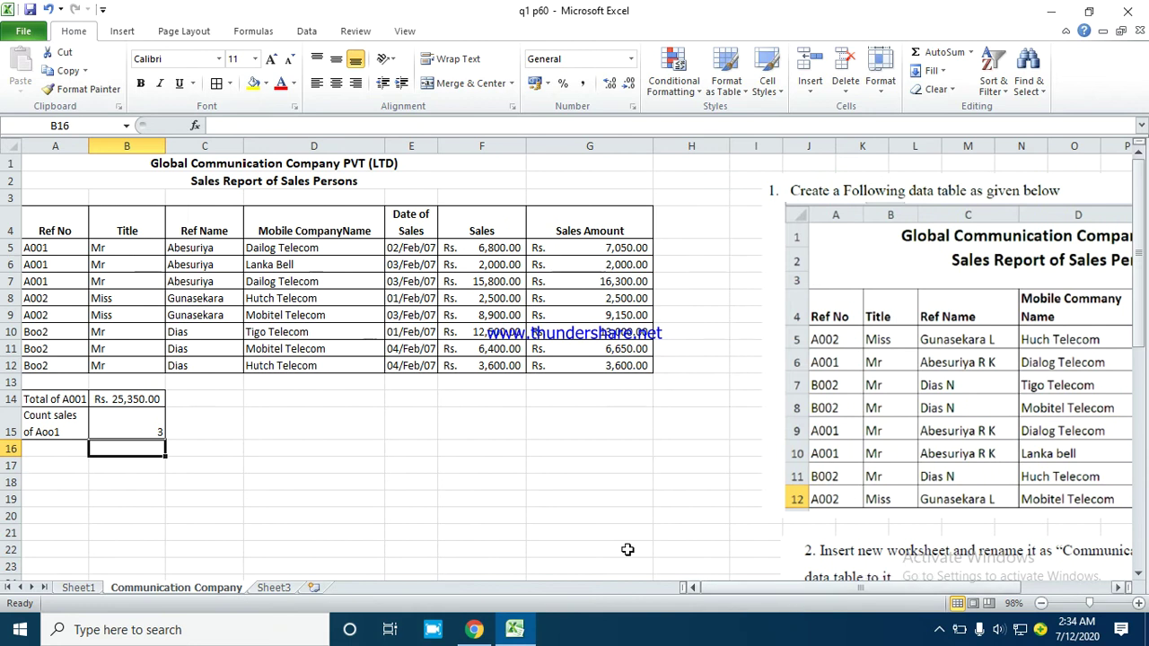
click(56, 225)
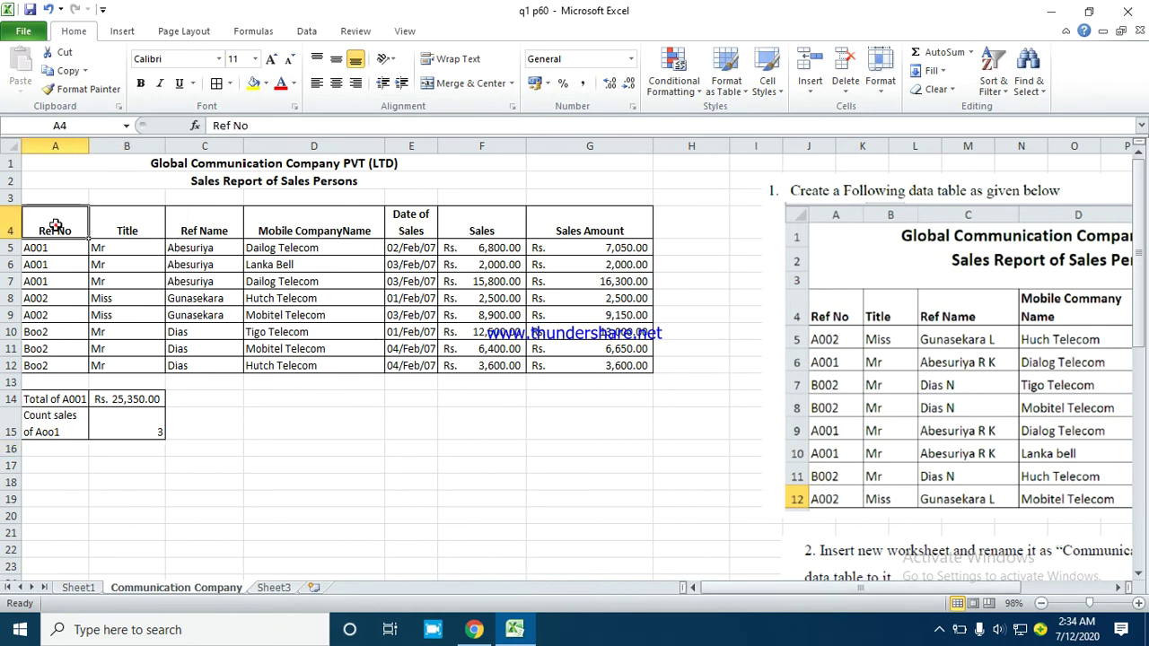
key(ctrl+c)
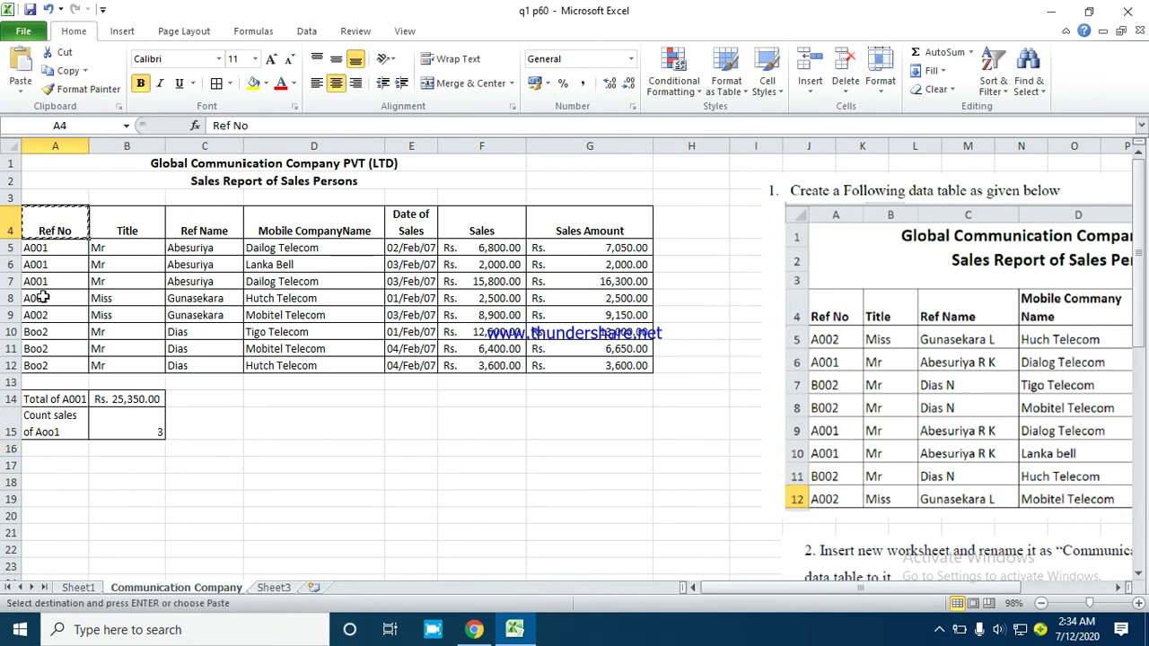
click(67, 466)
key(ctrl+v)
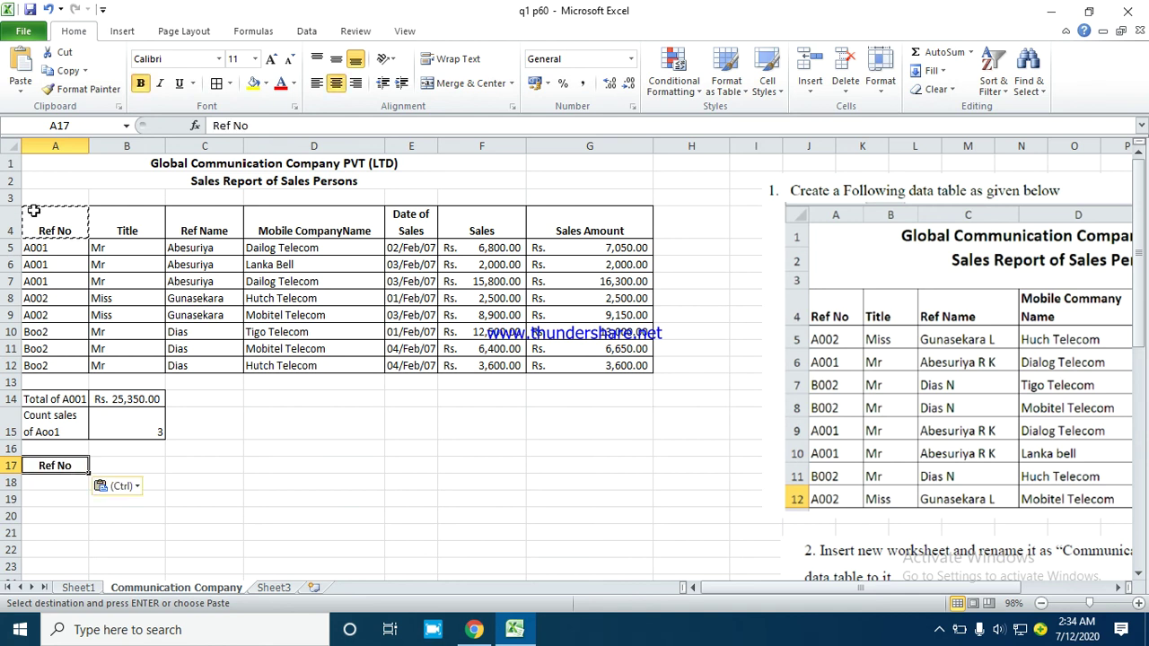
click(43, 251)
key(ctrl+c)
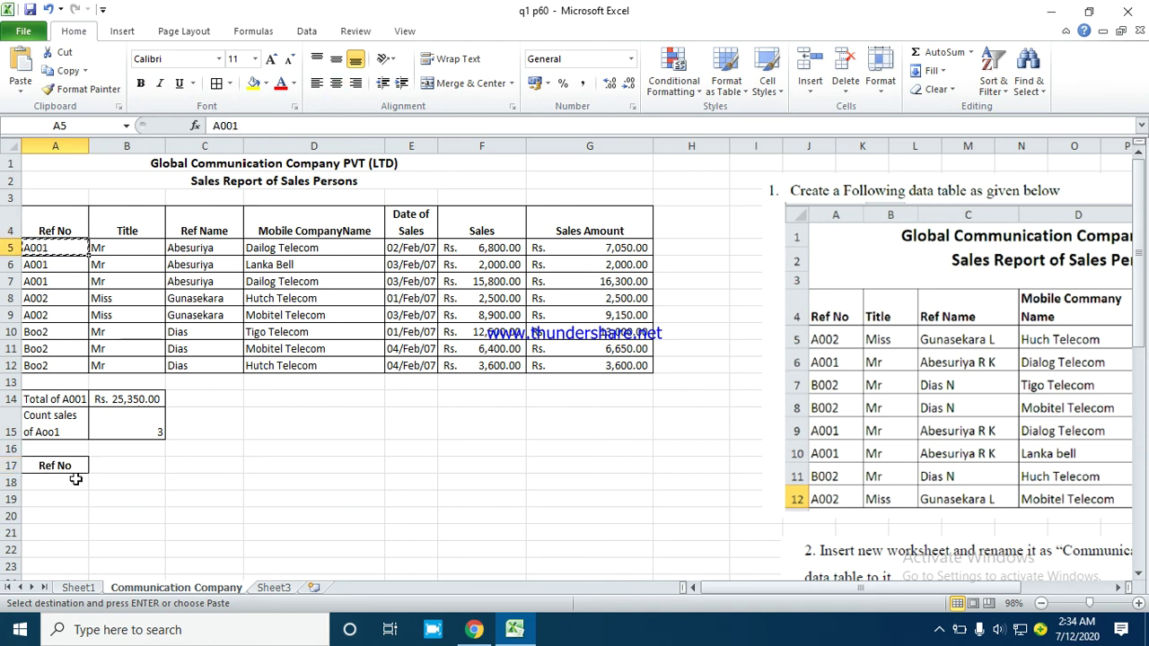
click(70, 483)
key(Return)
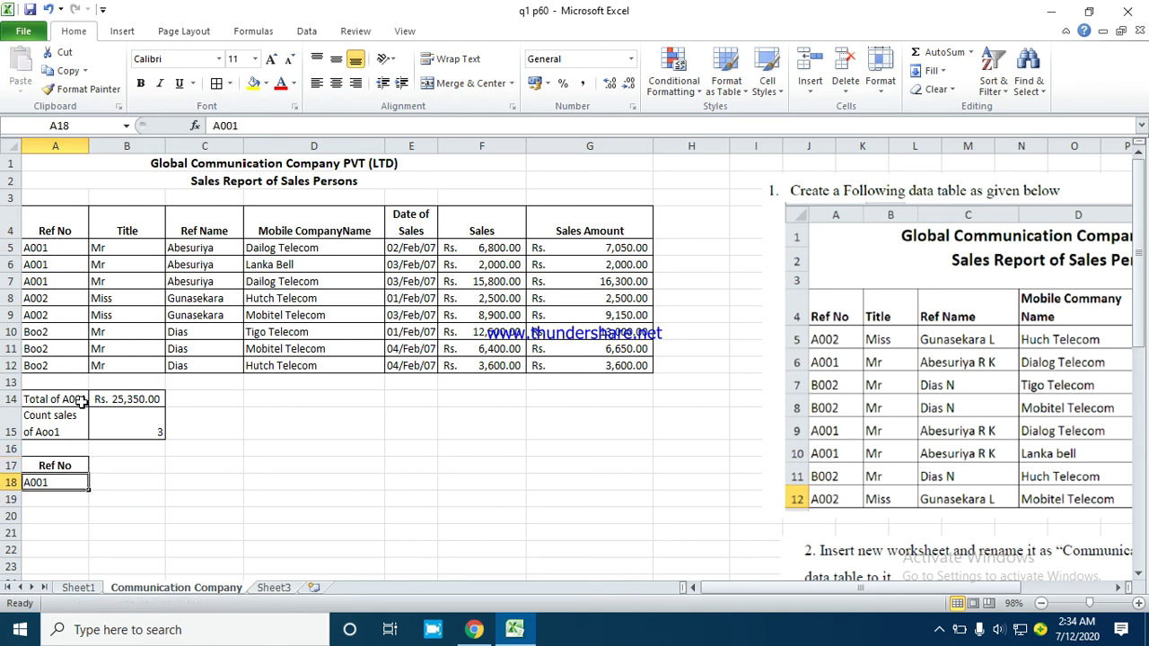
- Copy A002 from A8 into A19 to complete the A17:A19 criteria block
click(37, 298)
key(ctrl+c)
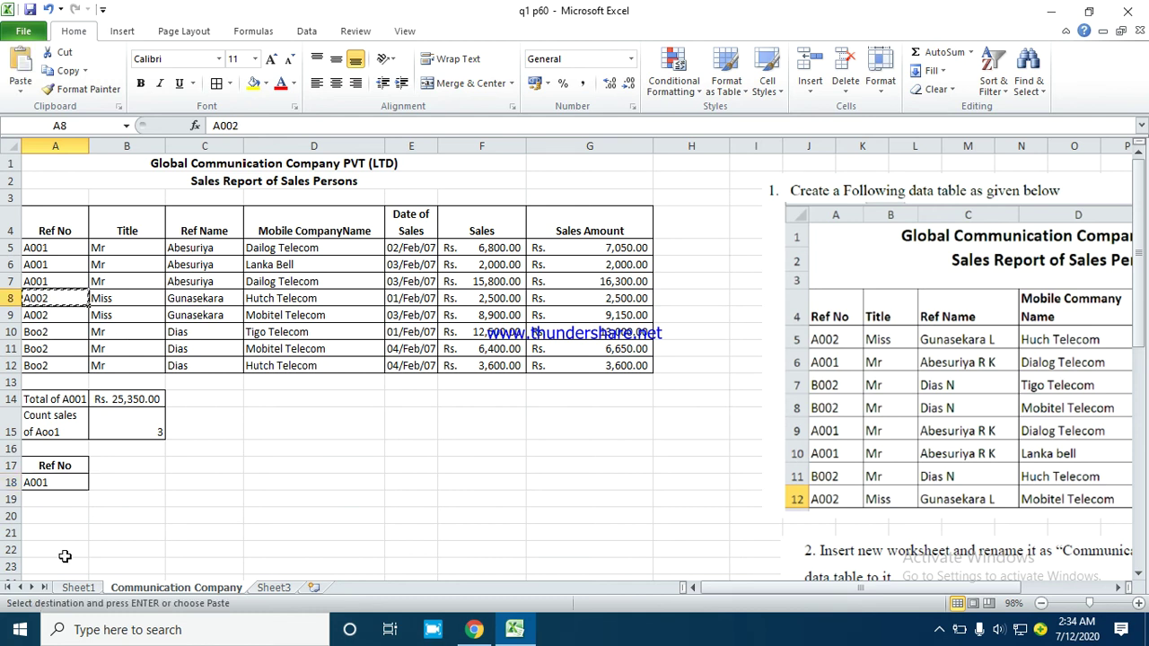
click(60, 500)
key(Return)
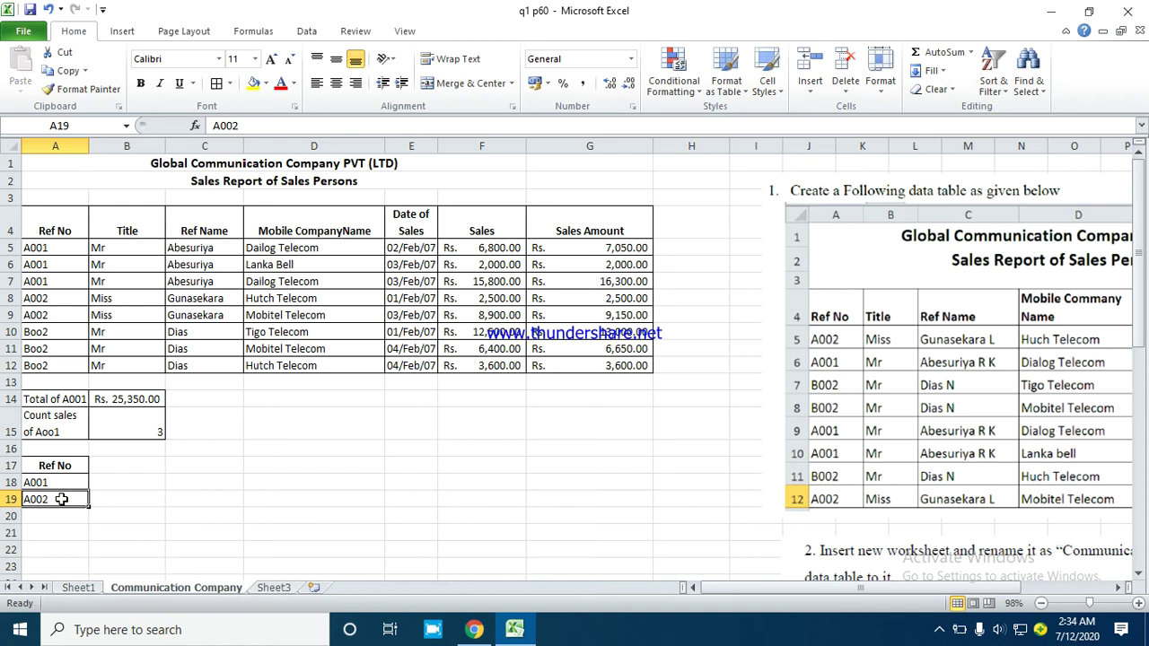
click(123, 474)
drag(63, 466, 64, 500)
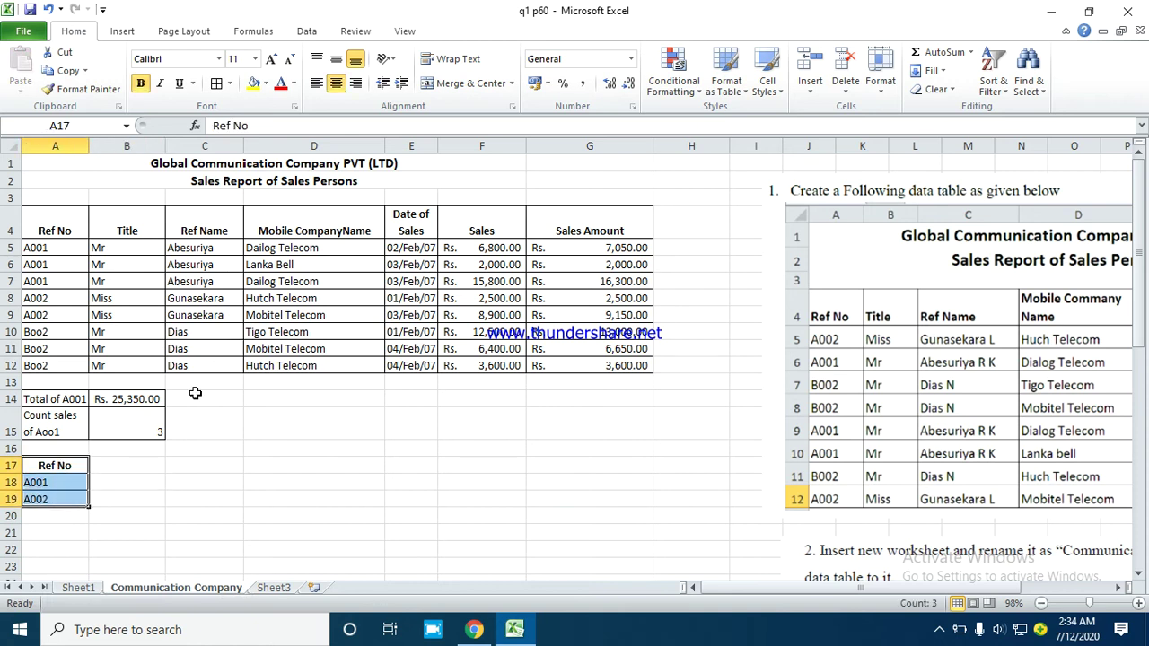
click(313, 466)
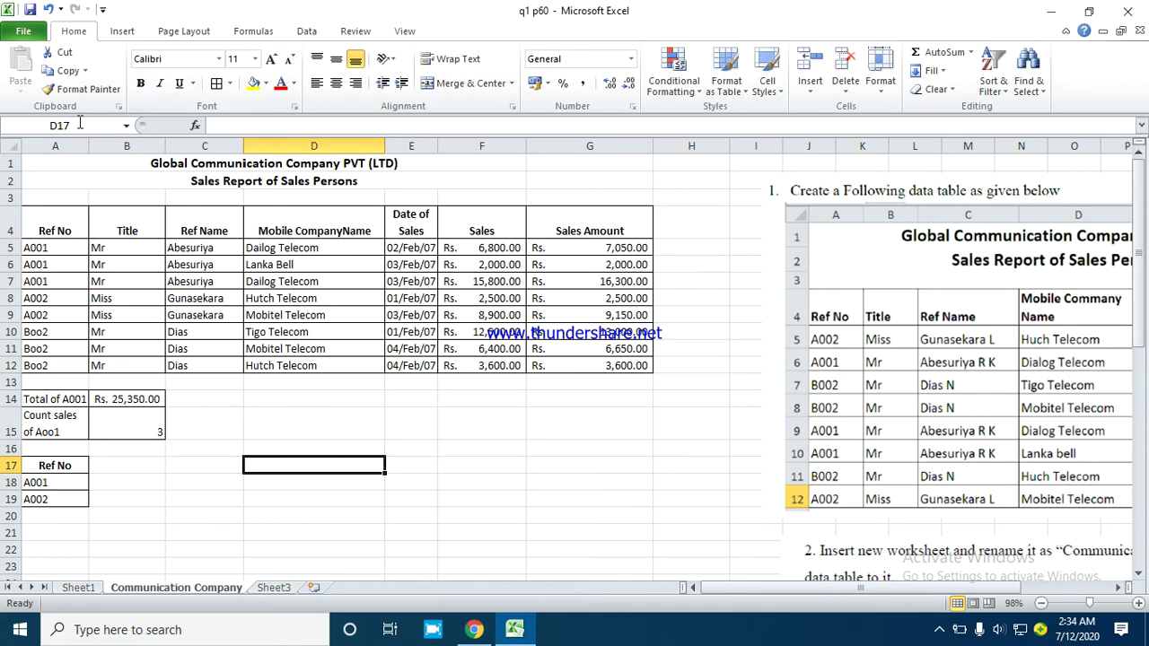
- Start an Advanced Filter that copies to another location, with list range A4:G12
click(303, 32)
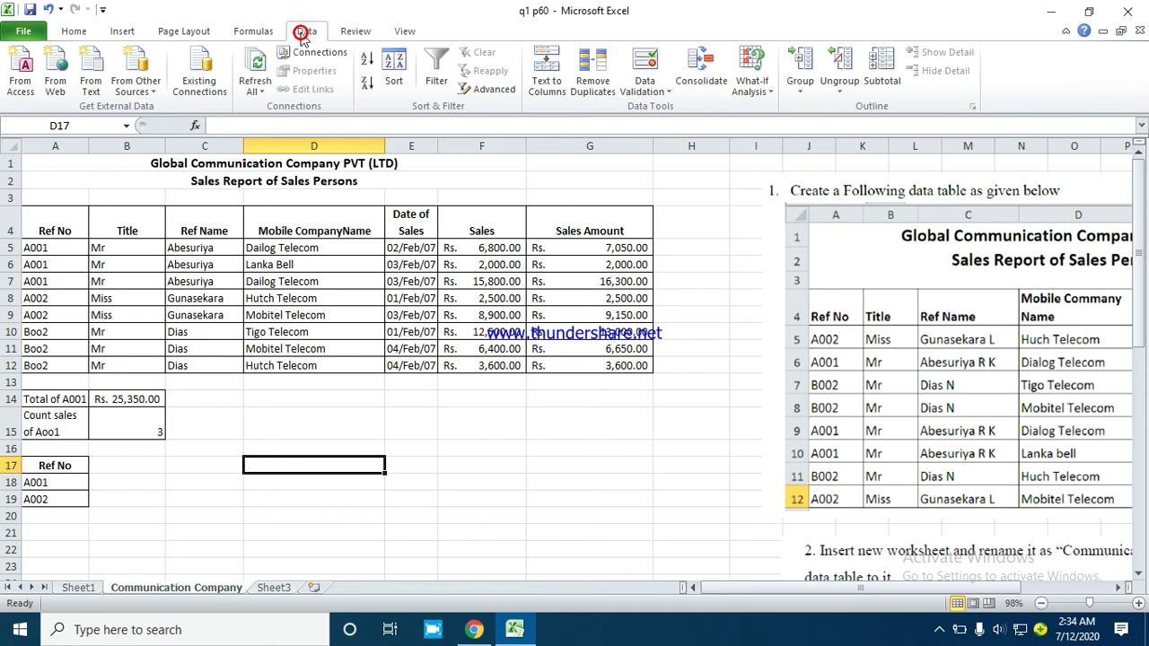
click(510, 87)
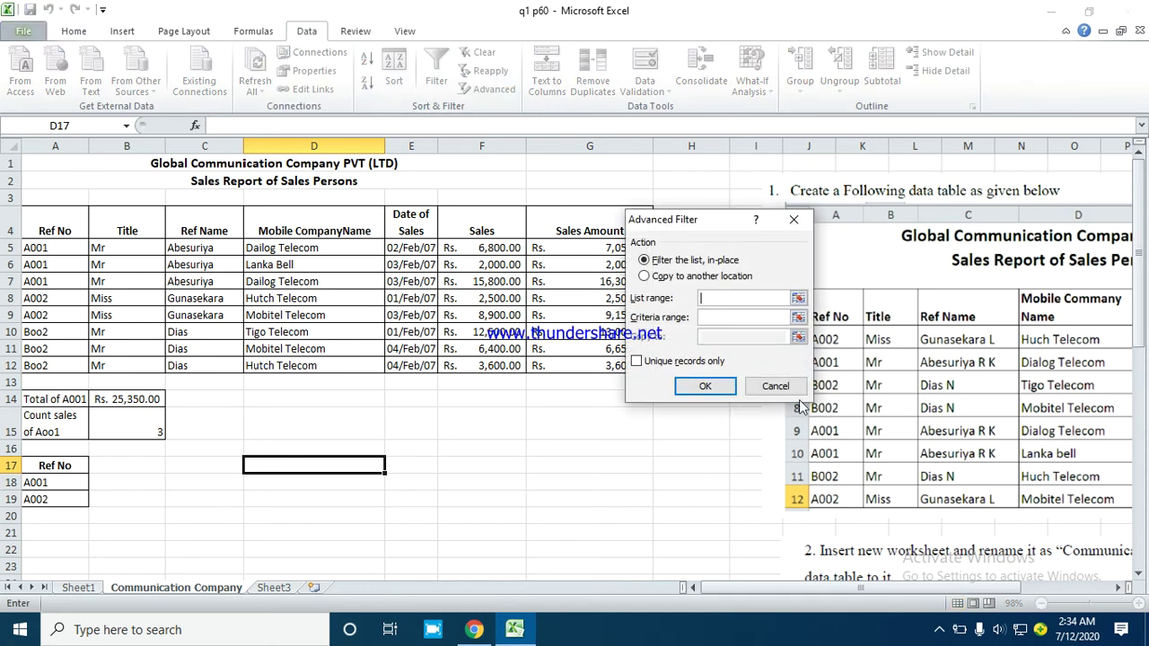
drag(700, 225, 423, 173)
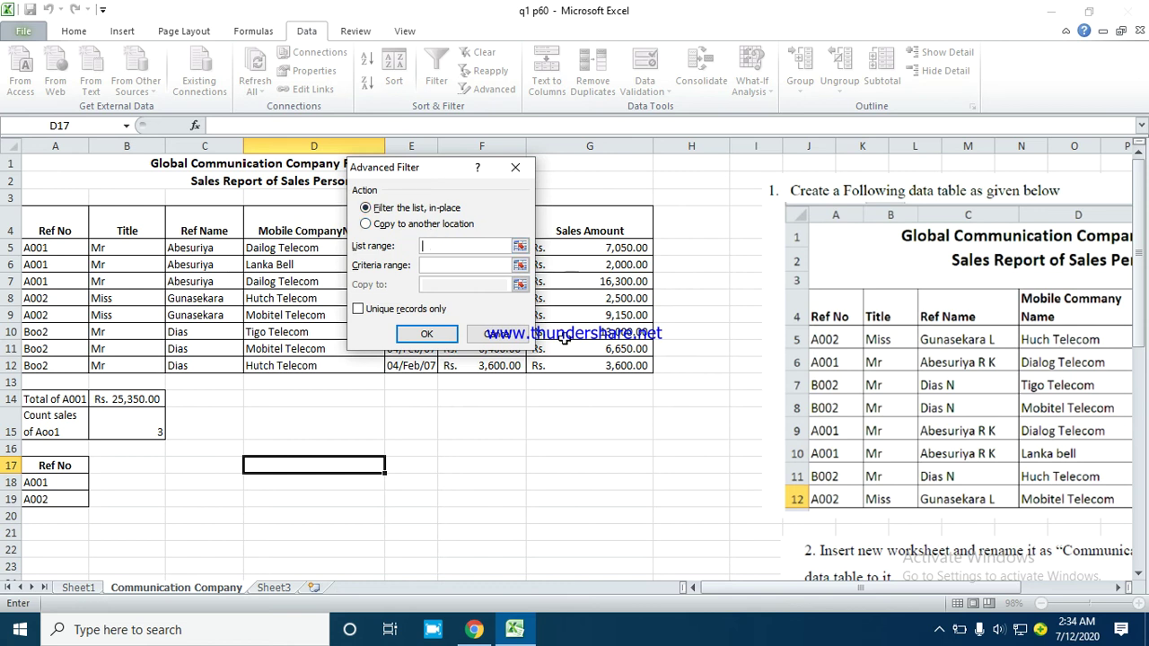
click(366, 224)
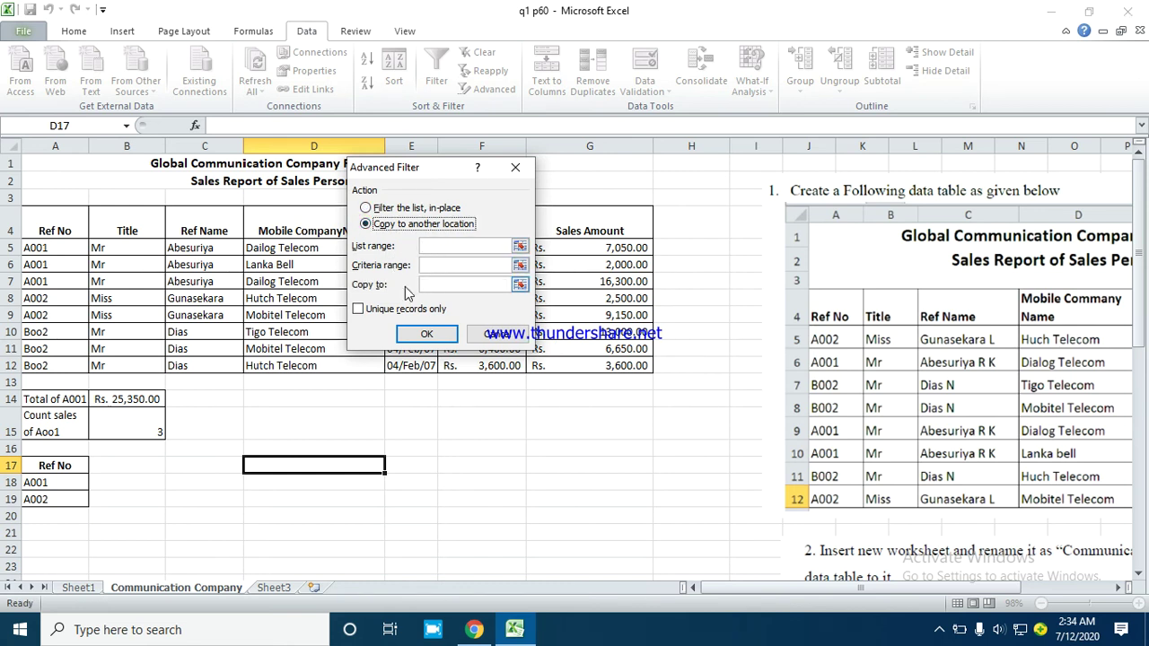
click(520, 246)
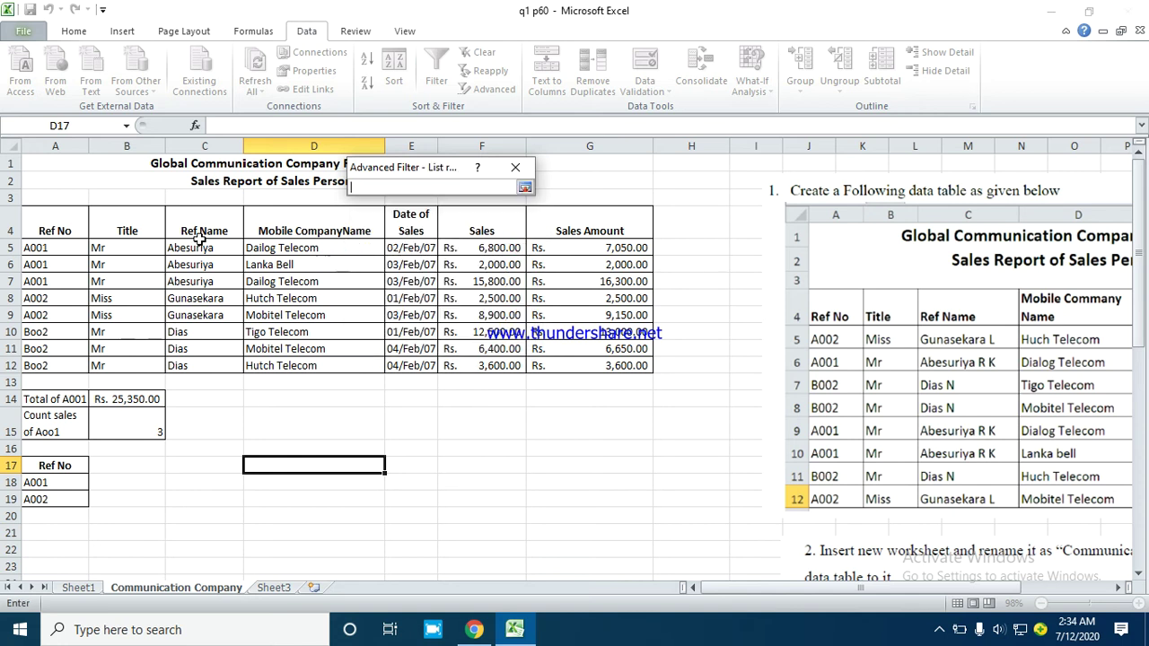
drag(36, 215, 610, 365)
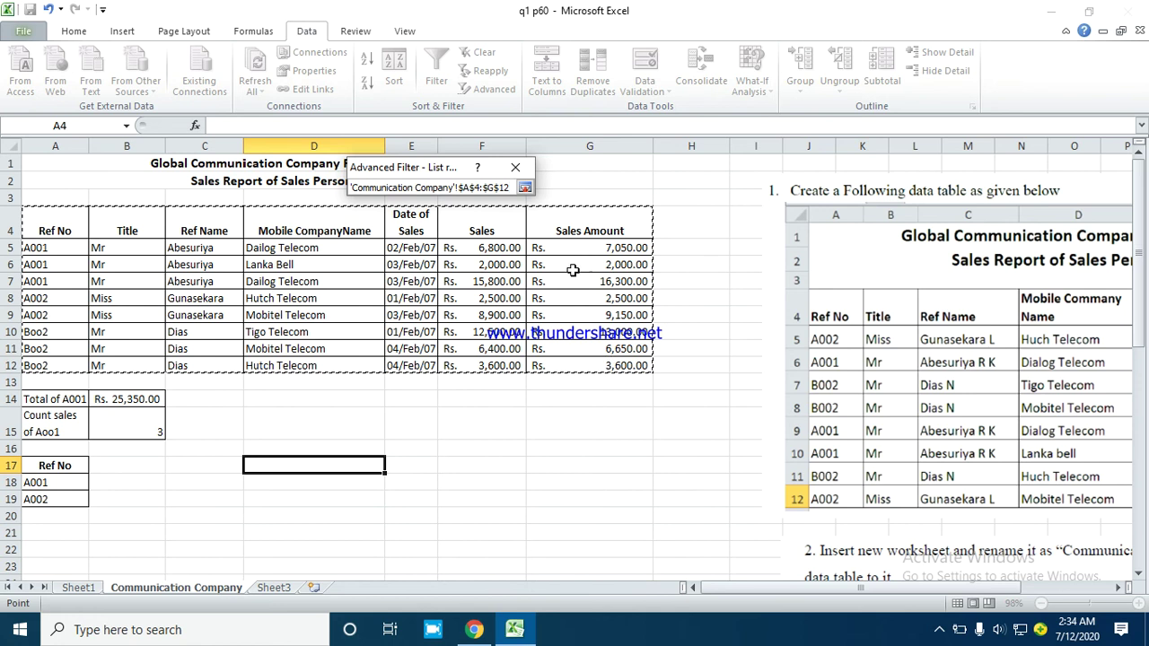
click(525, 187)
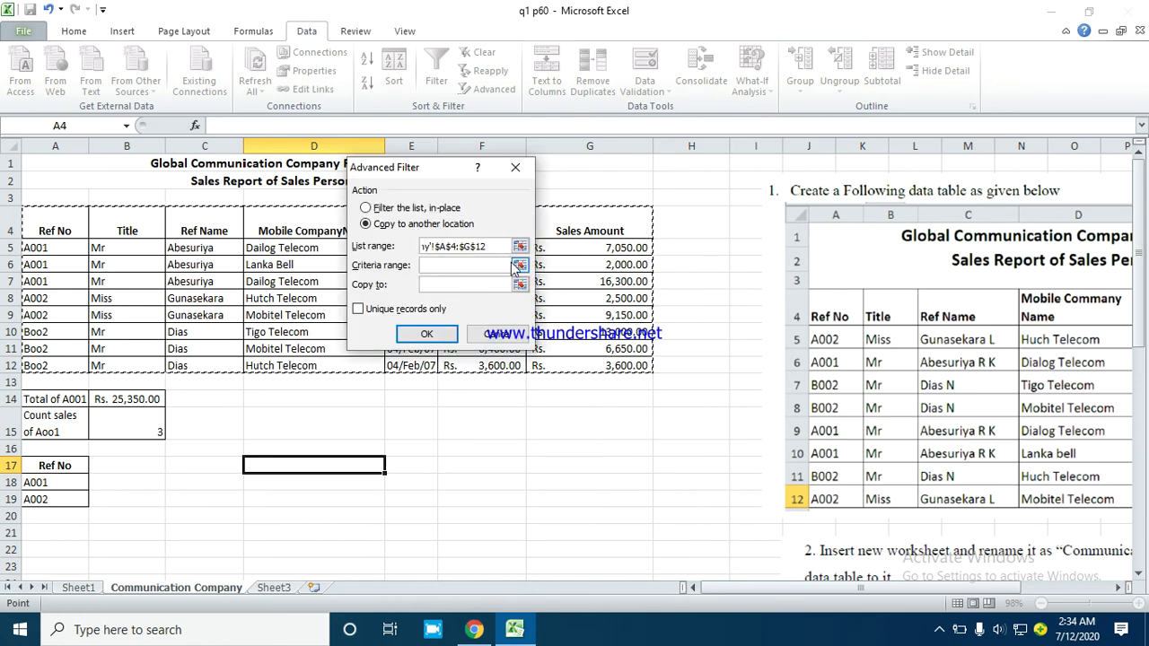
- Set criteria $A$17:$A$19, copy to $A$21, keep unique records only, and run the filter
click(519, 264)
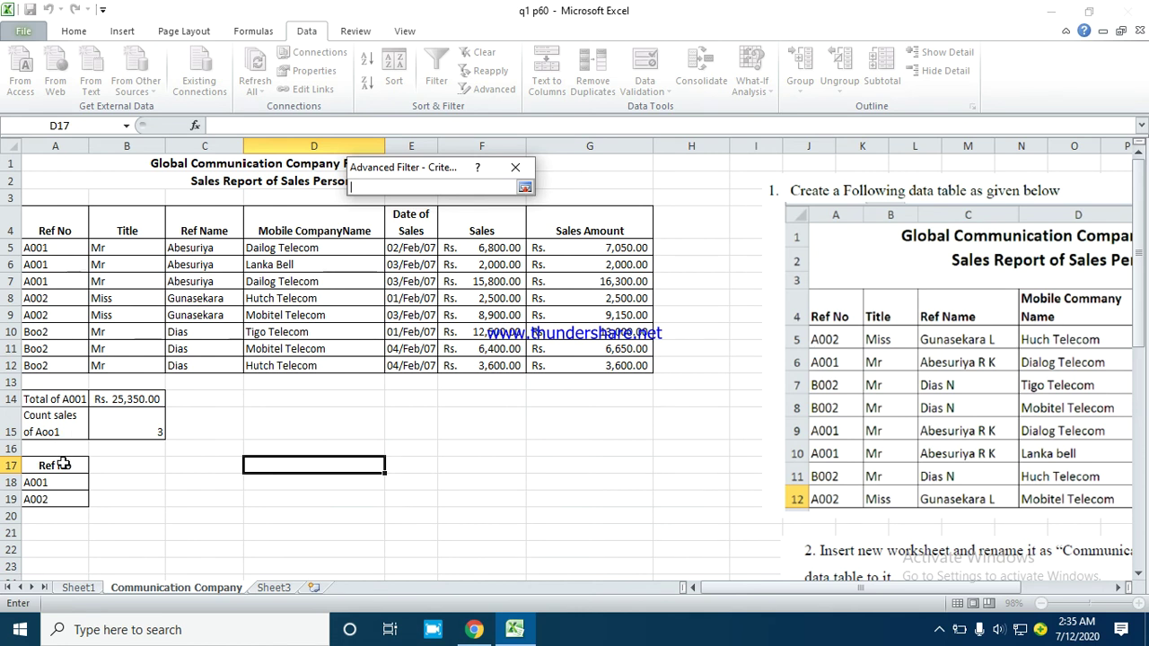
drag(57, 463, 68, 499)
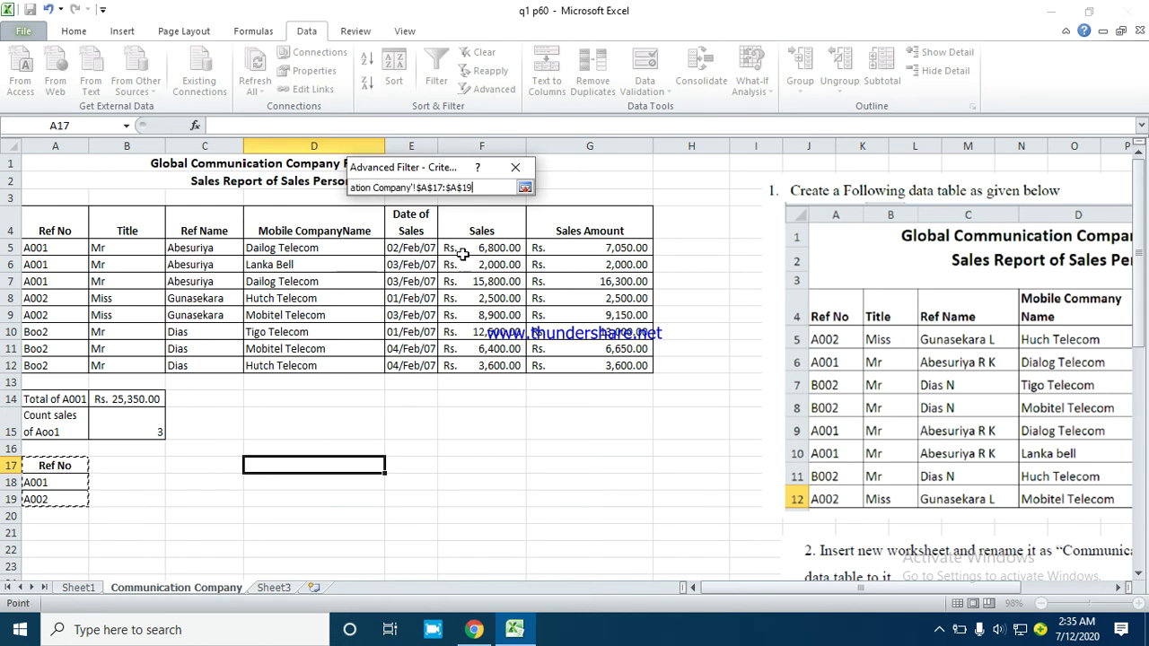
click(525, 187)
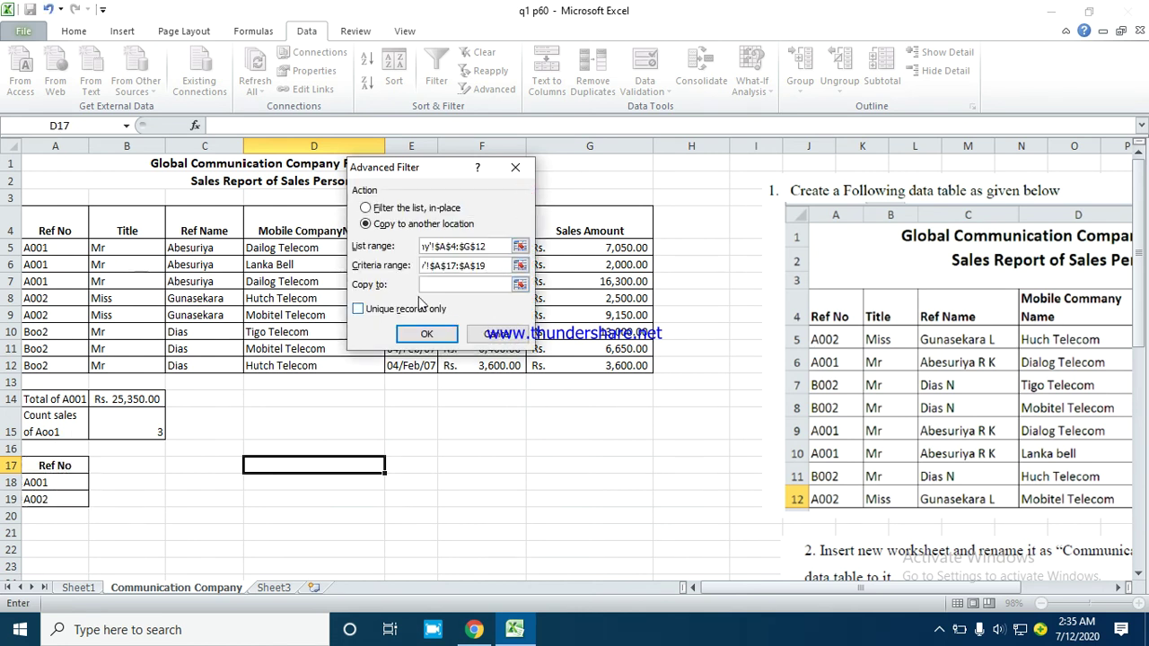
click(520, 285)
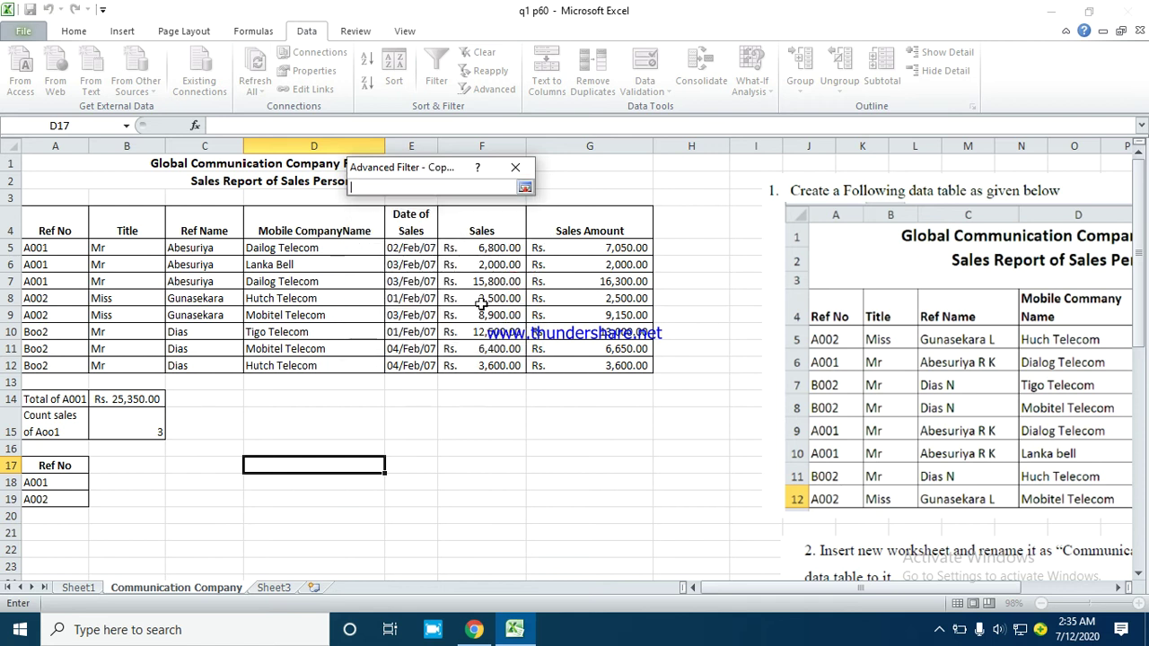
click(40, 531)
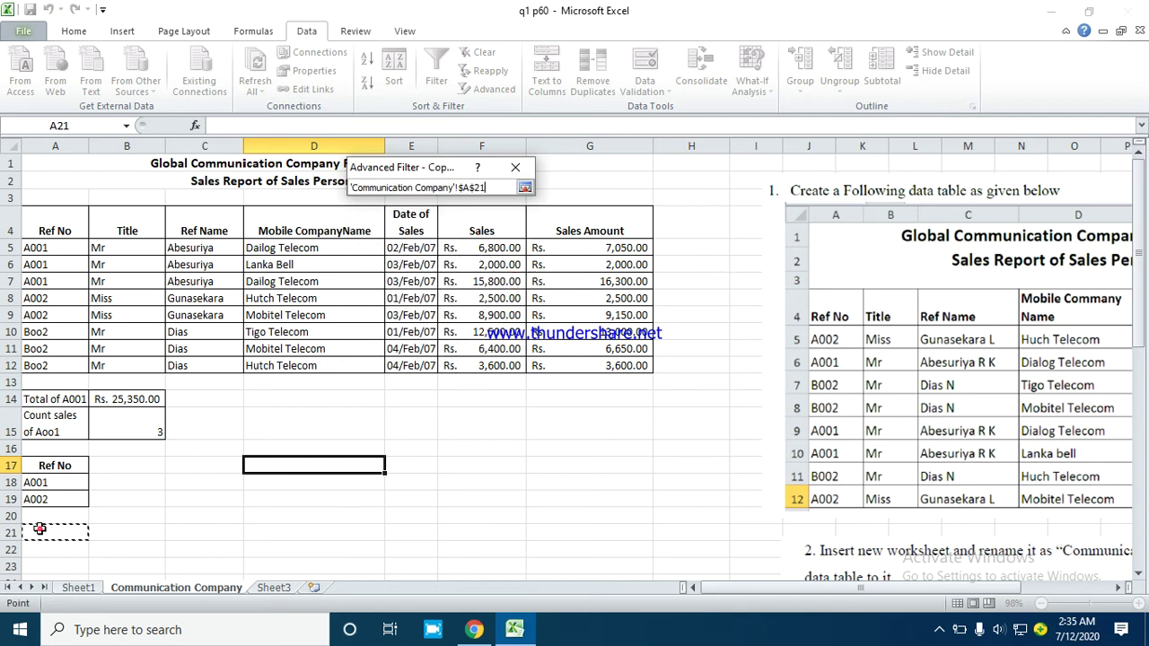
click(525, 188)
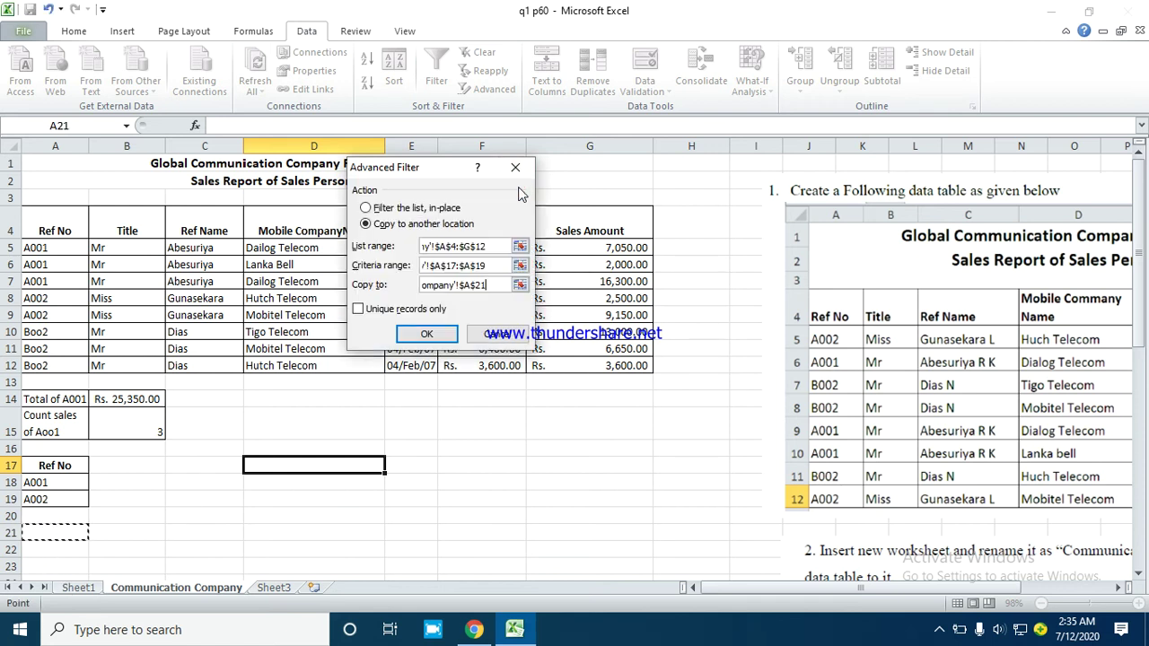
click(397, 313)
click(426, 334)
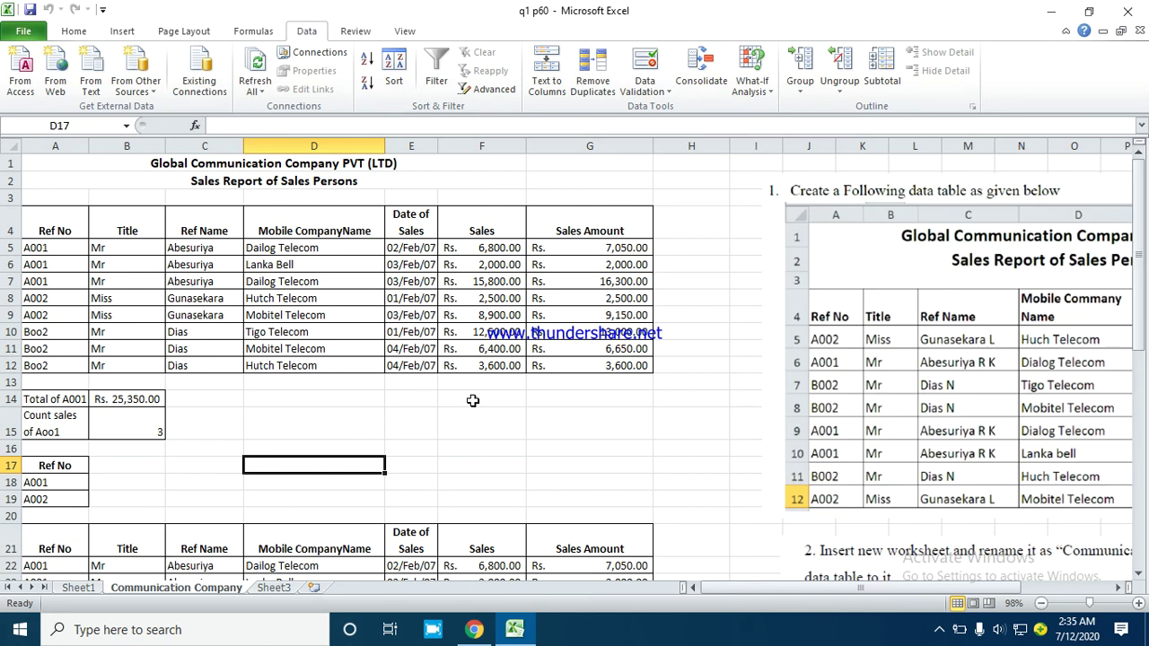
scroll(473, 402, down, 3)
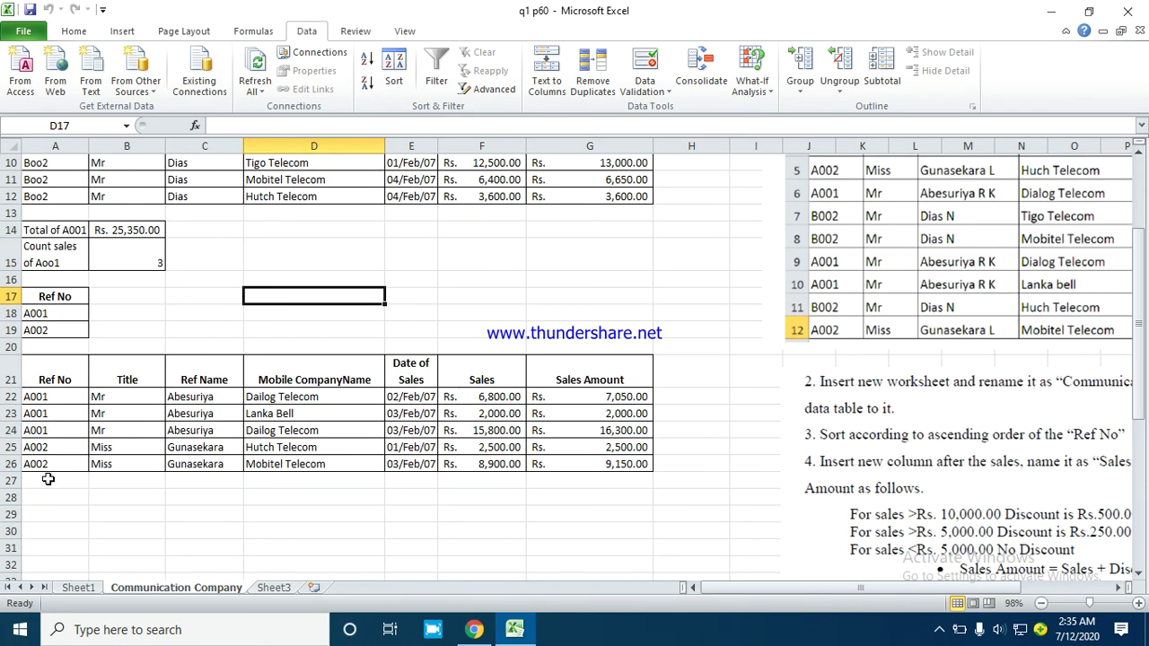
scroll(592, 476, down, 6)
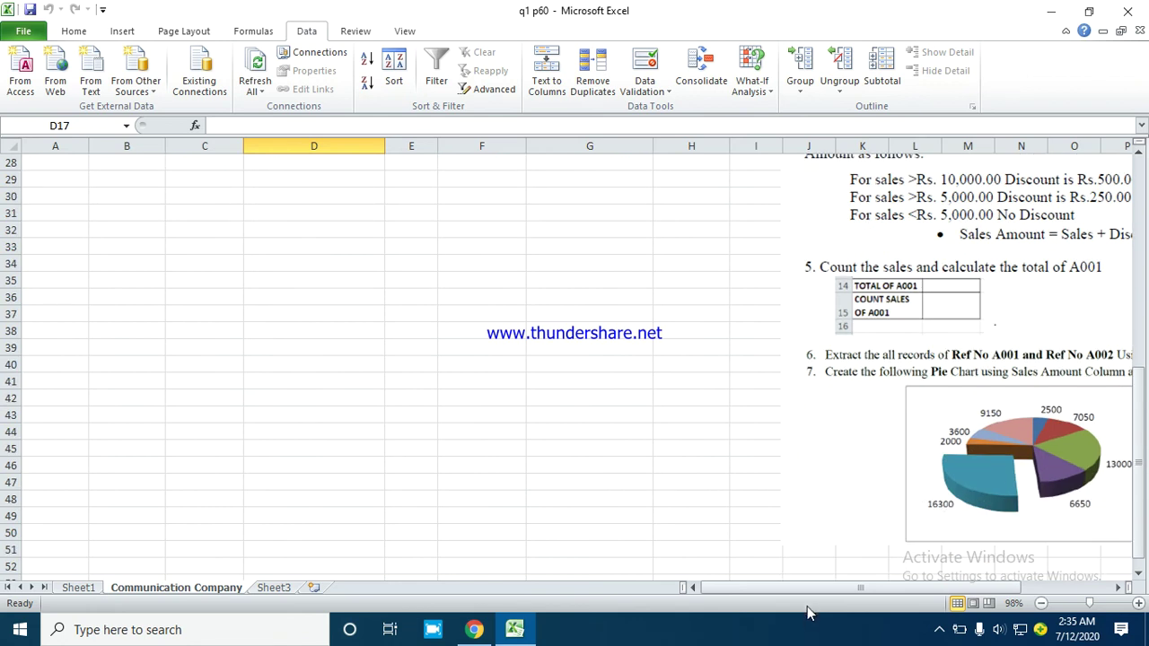
drag(901, 589, 990, 575)
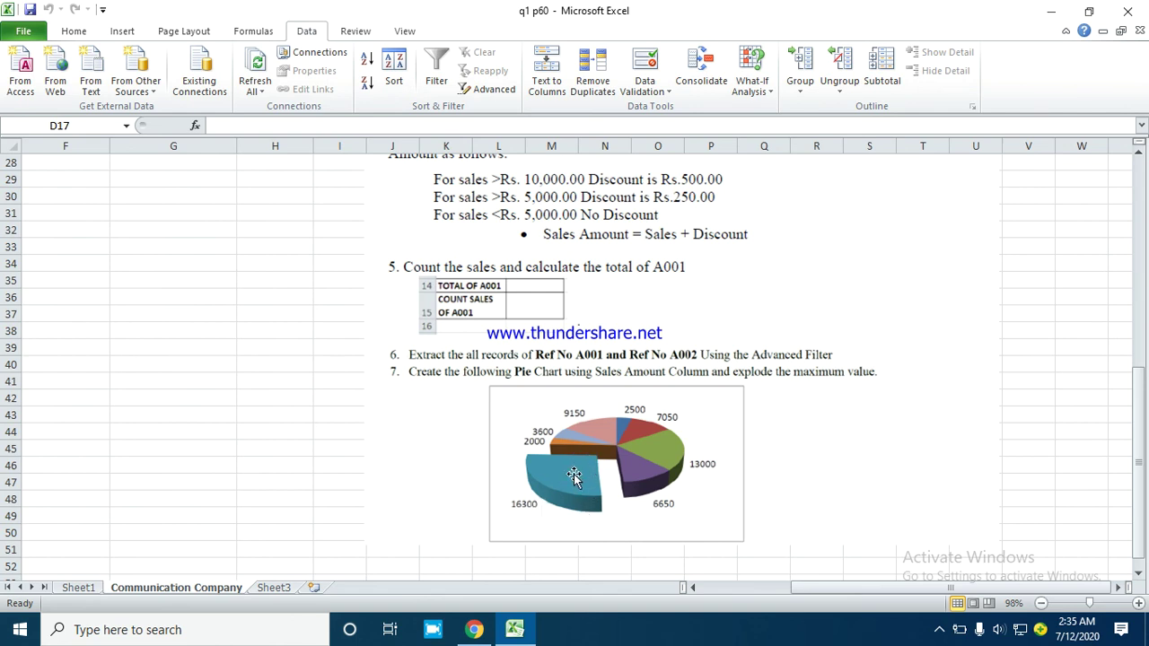
scroll(562, 462, up, 9)
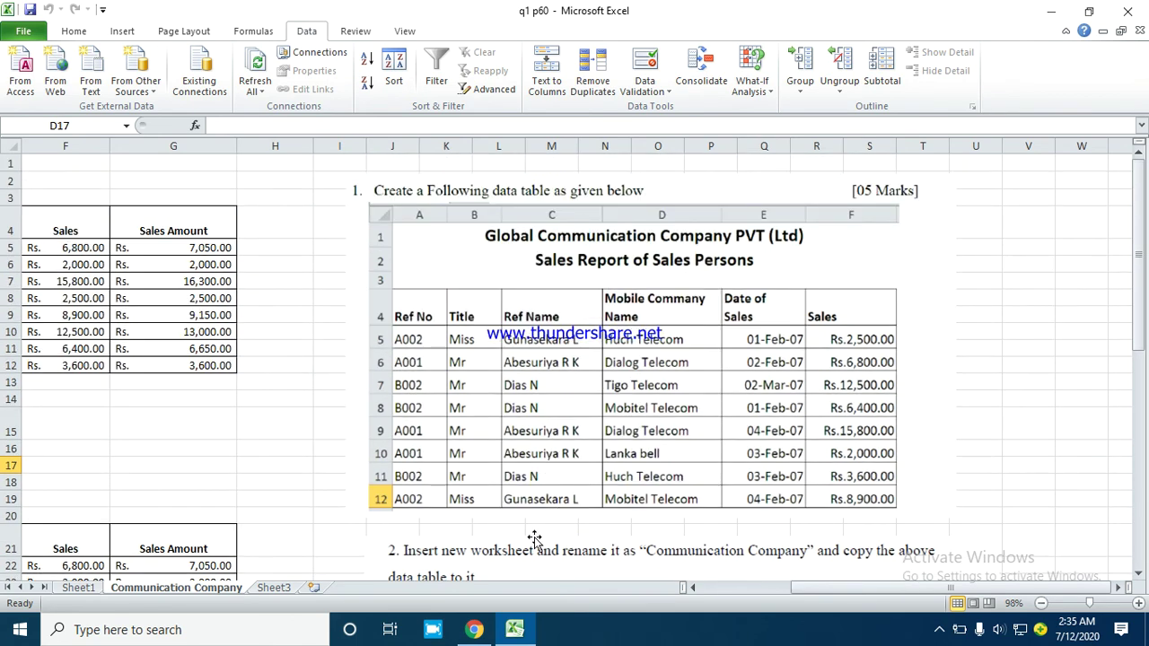
drag(878, 589, 757, 593)
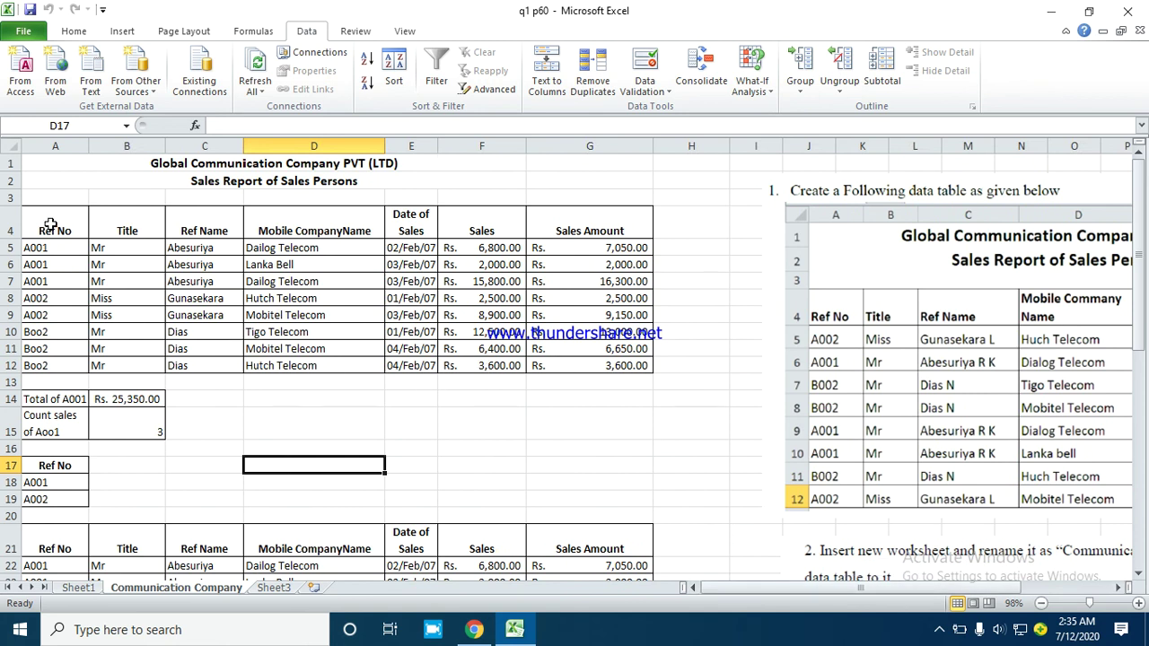
- Insert an exploded 3-D pie chart from Ref No A4:A12 and Sales Amount G4:G12
drag(51, 226, 49, 365)
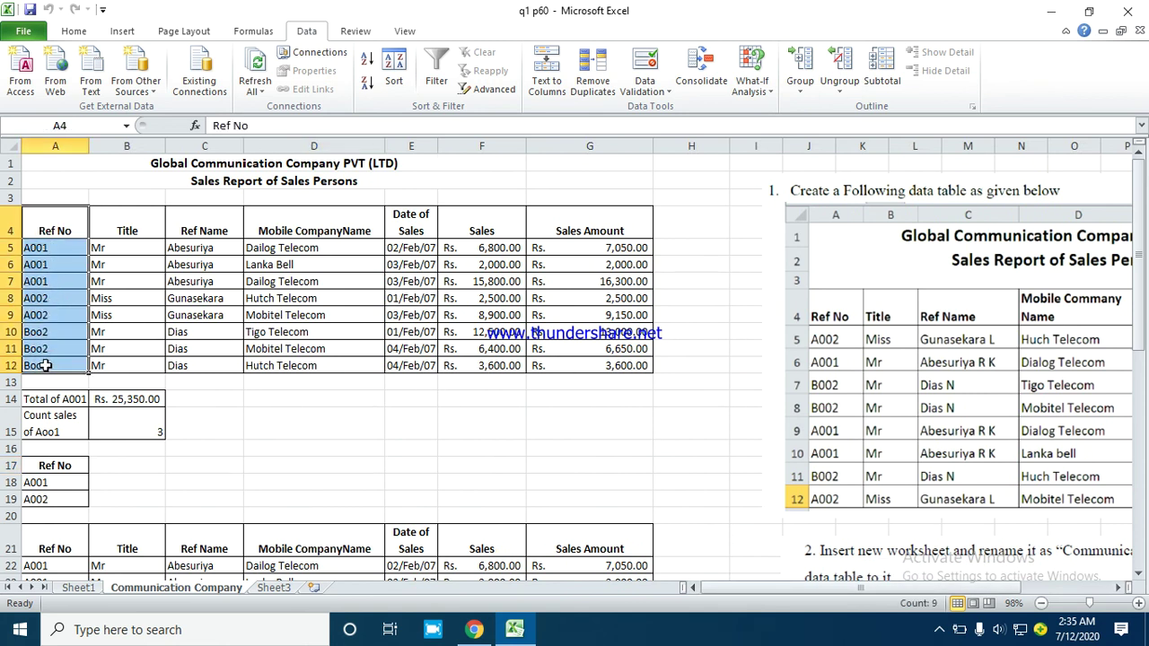
drag(557, 218, 564, 363)
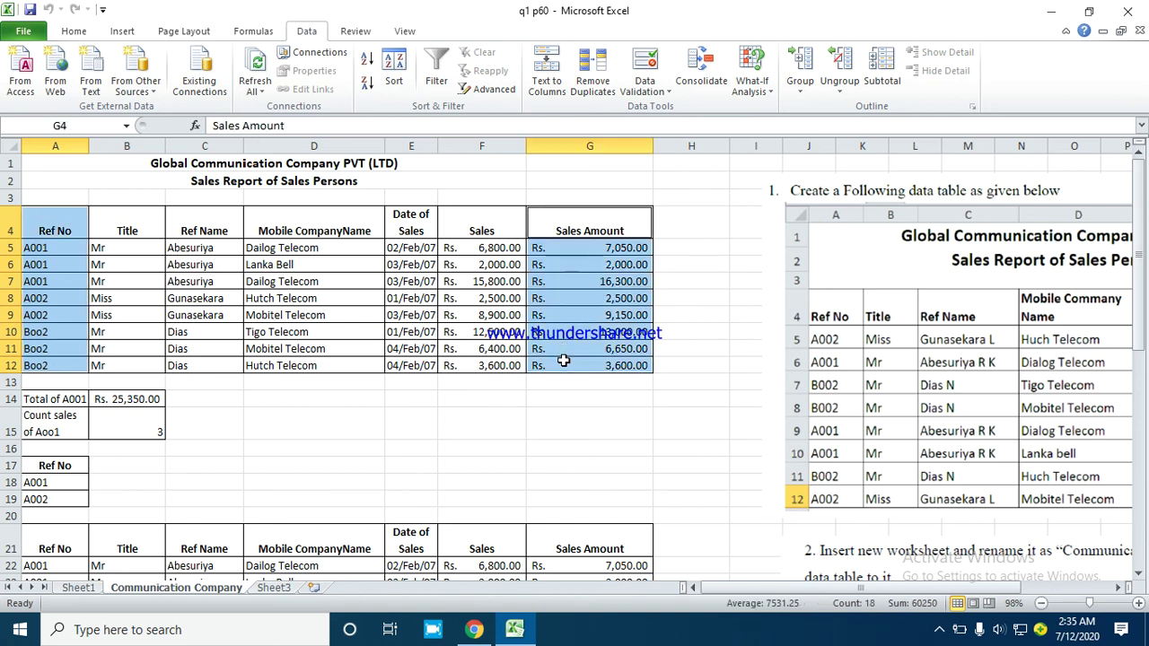
click(115, 31)
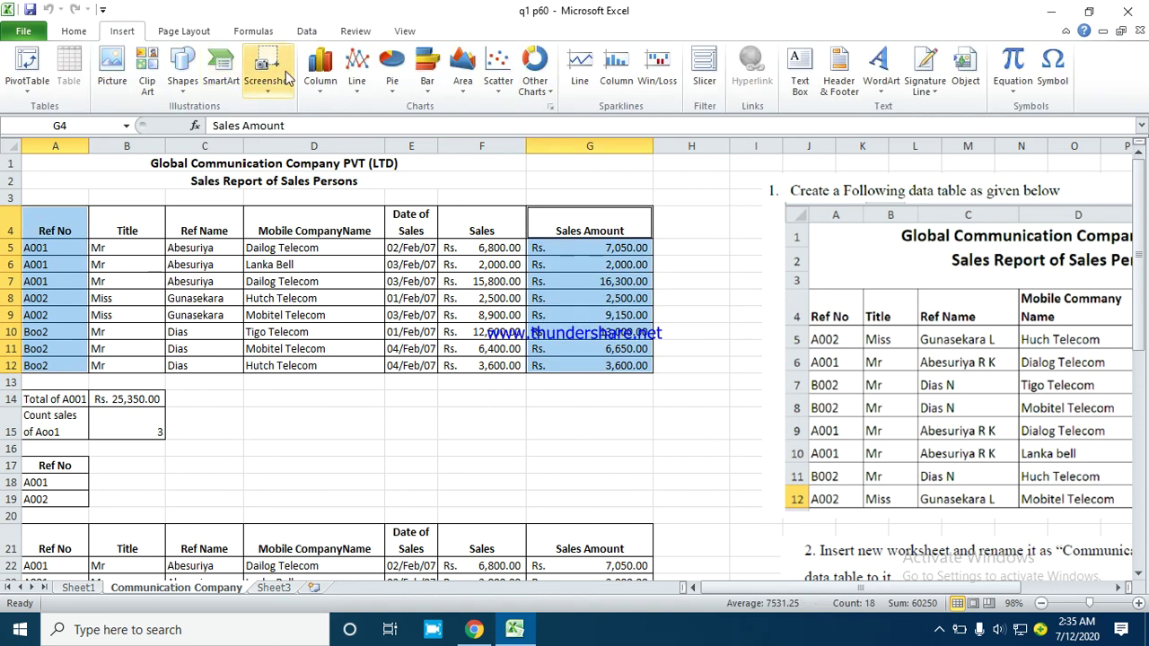
click(392, 81)
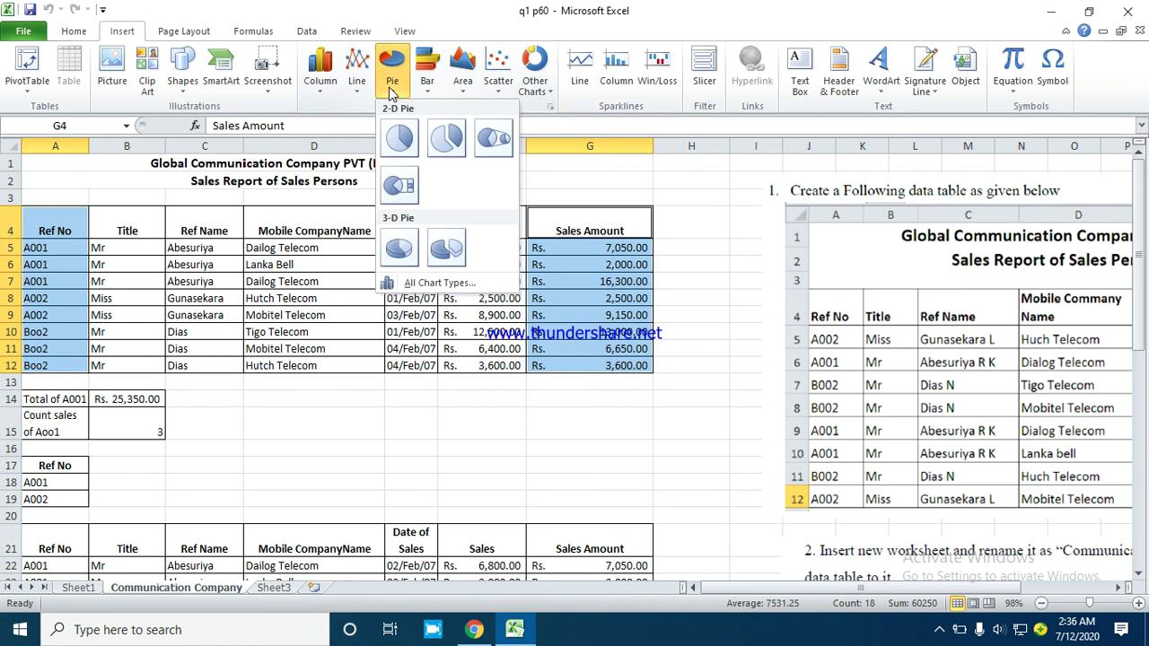
click(438, 259)
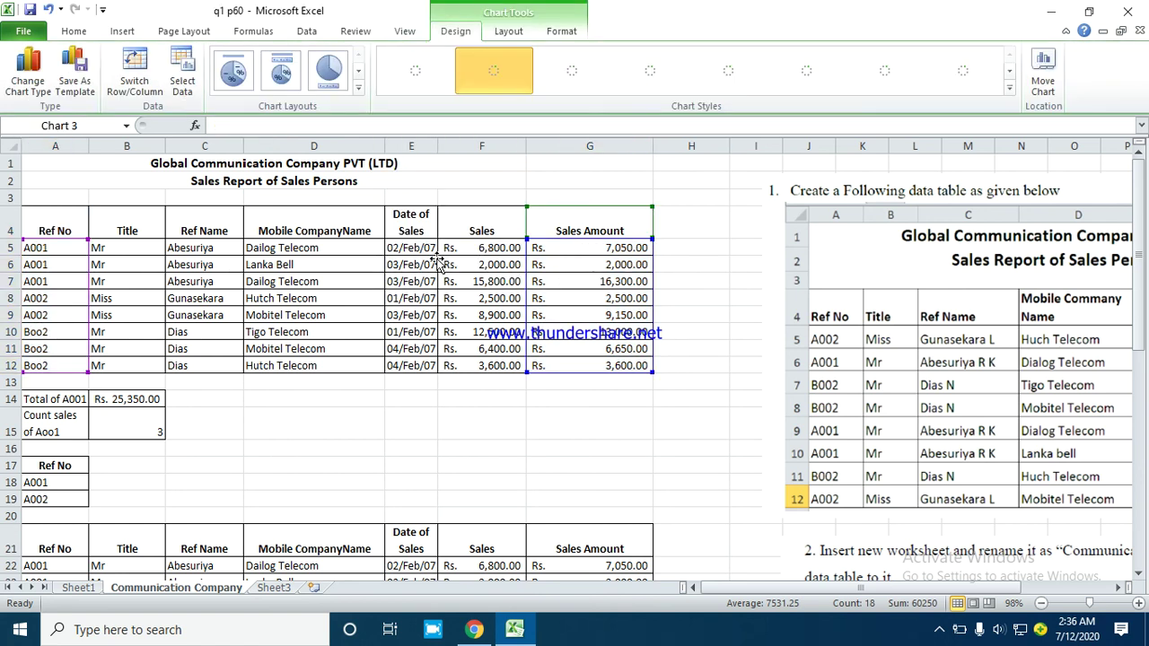
- Move the pie chart below the extracted records and enlarge it
drag(413, 265, 280, 411)
scroll(280, 389, down, 7)
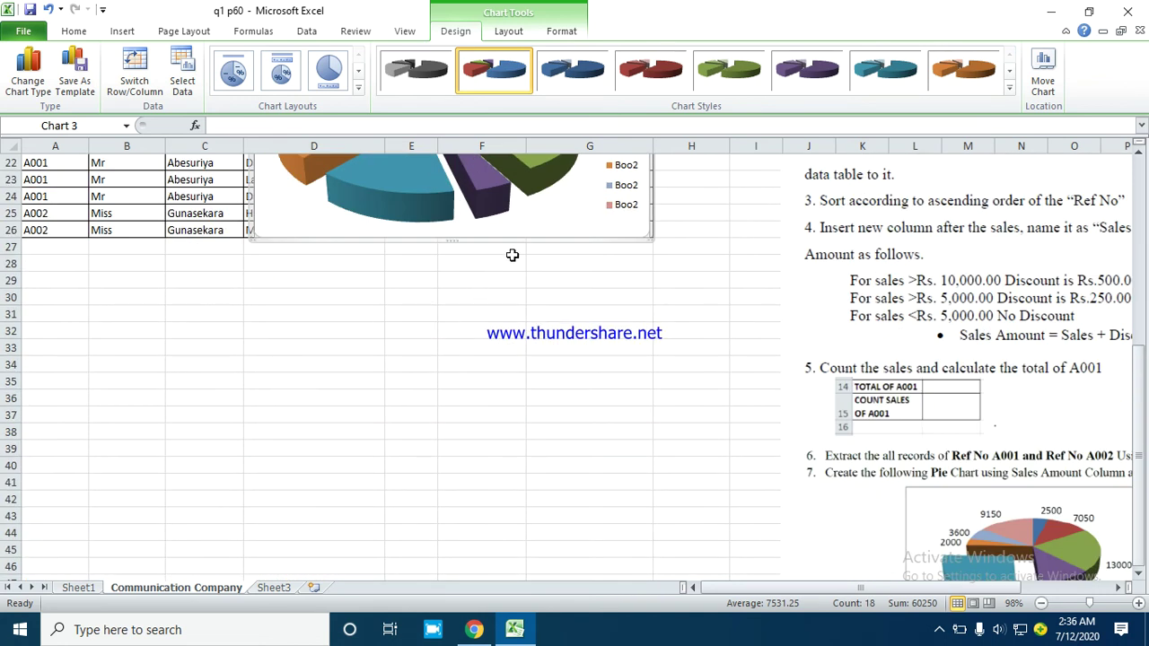
click(550, 223)
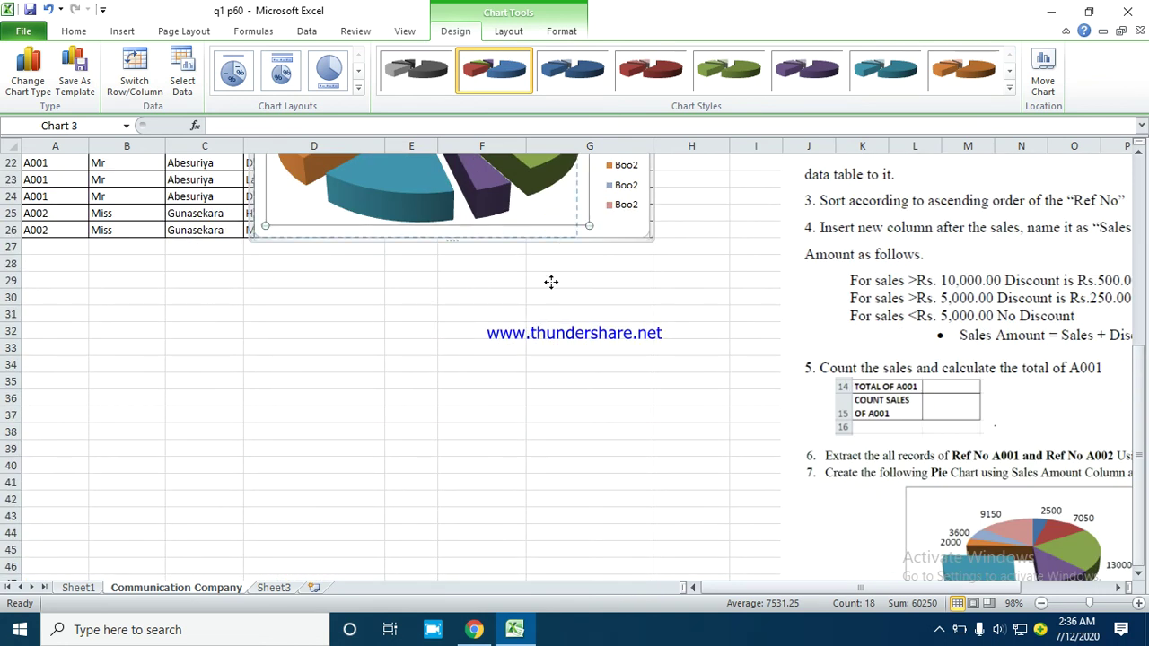
drag(598, 225, 483, 504)
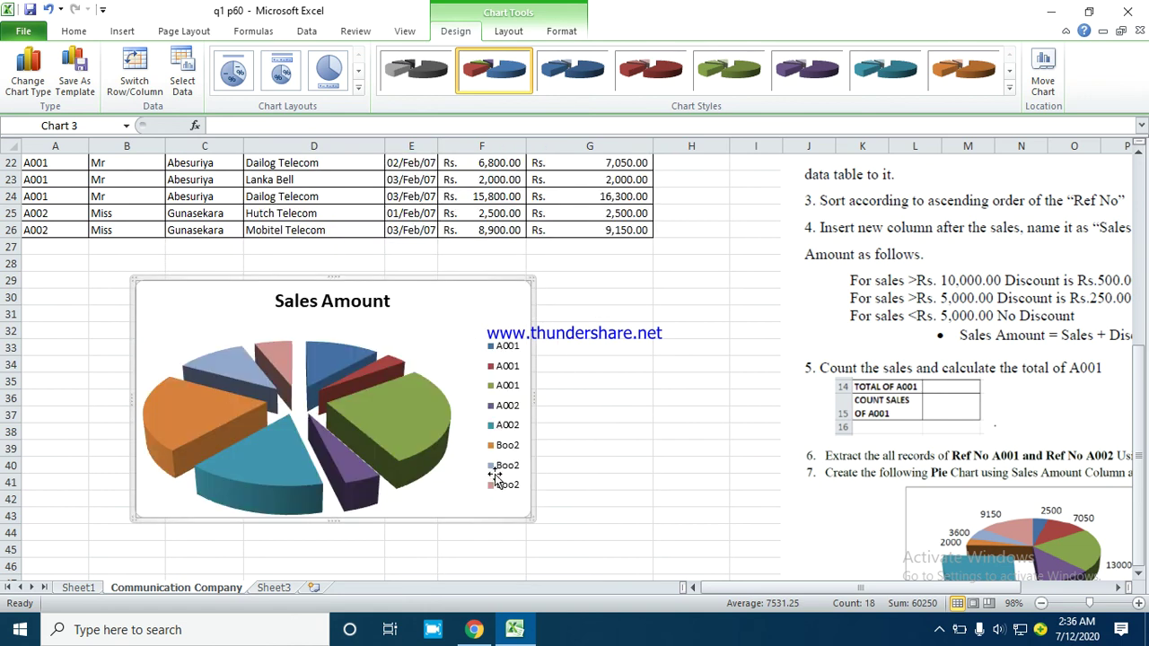
scroll(502, 431, down, 4)
drag(531, 313, 762, 490)
scroll(476, 407, up, 2)
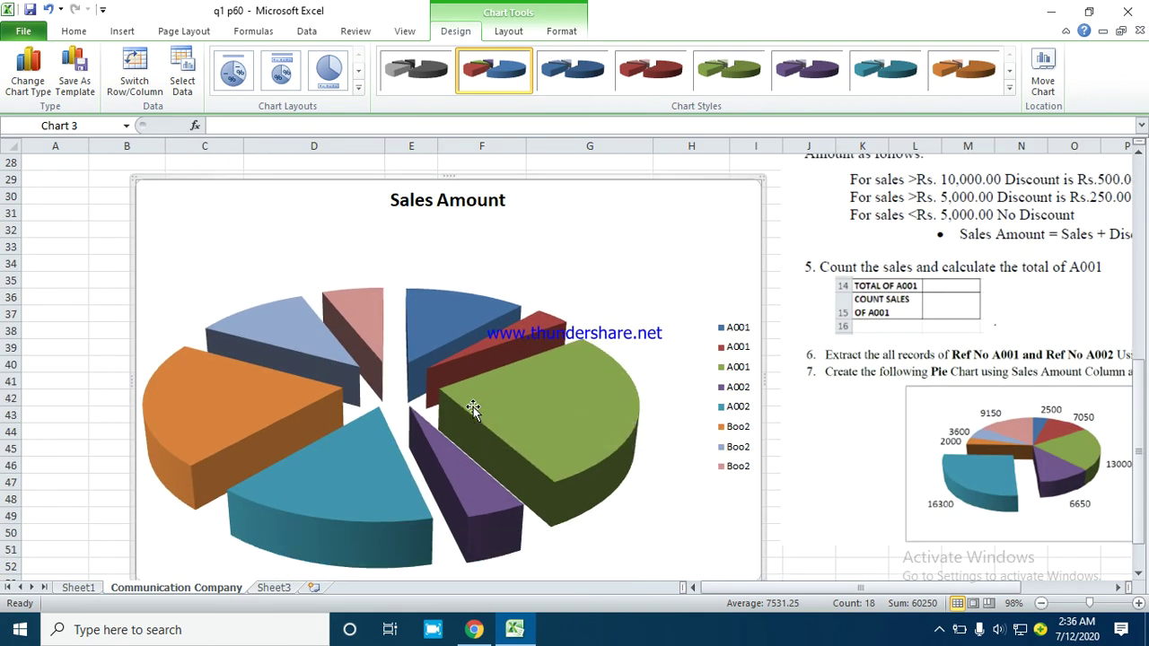
click(609, 419)
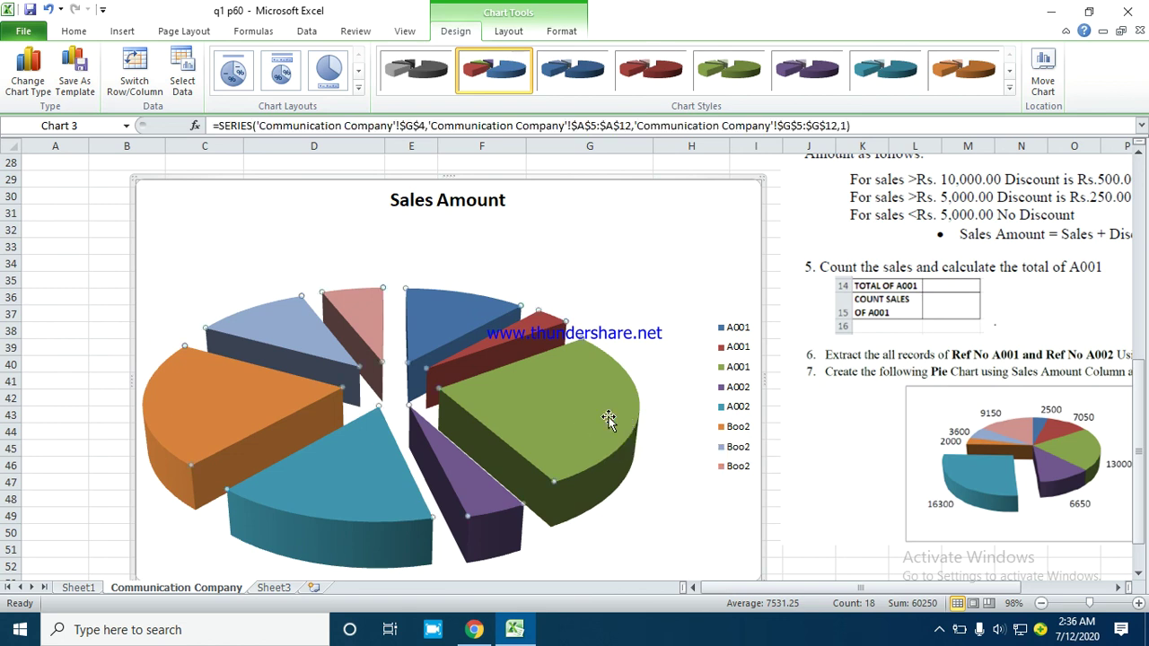
- Add value data labels at Outside End on each slice, showing amounts like Rs.16,300.00
click(522, 39)
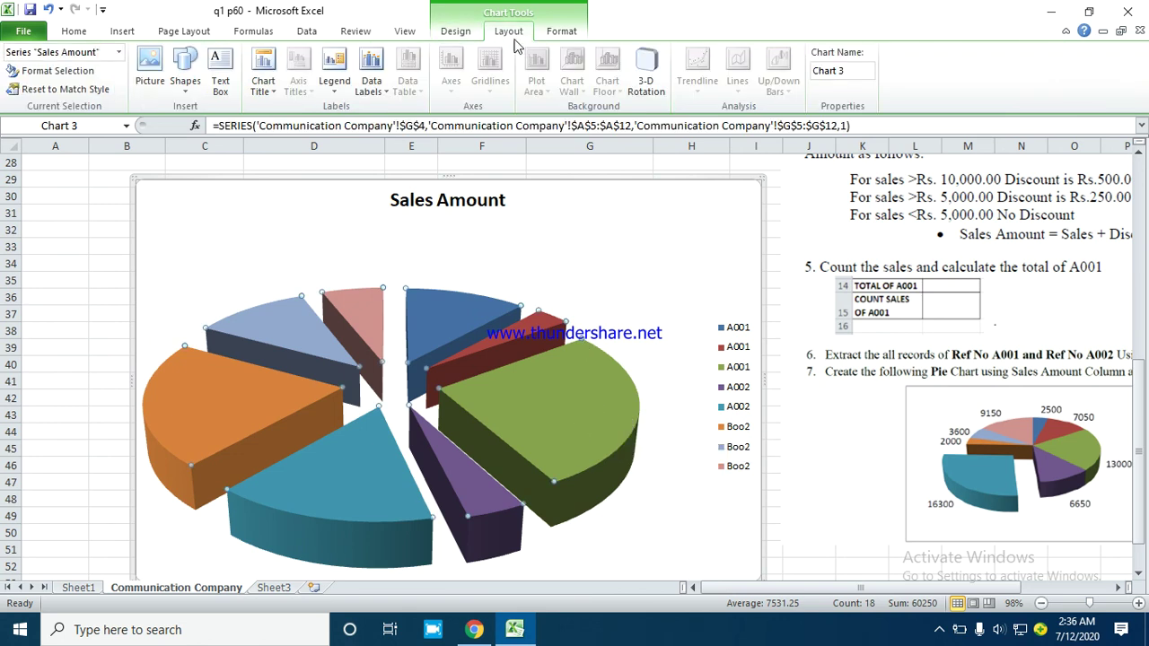
click(370, 81)
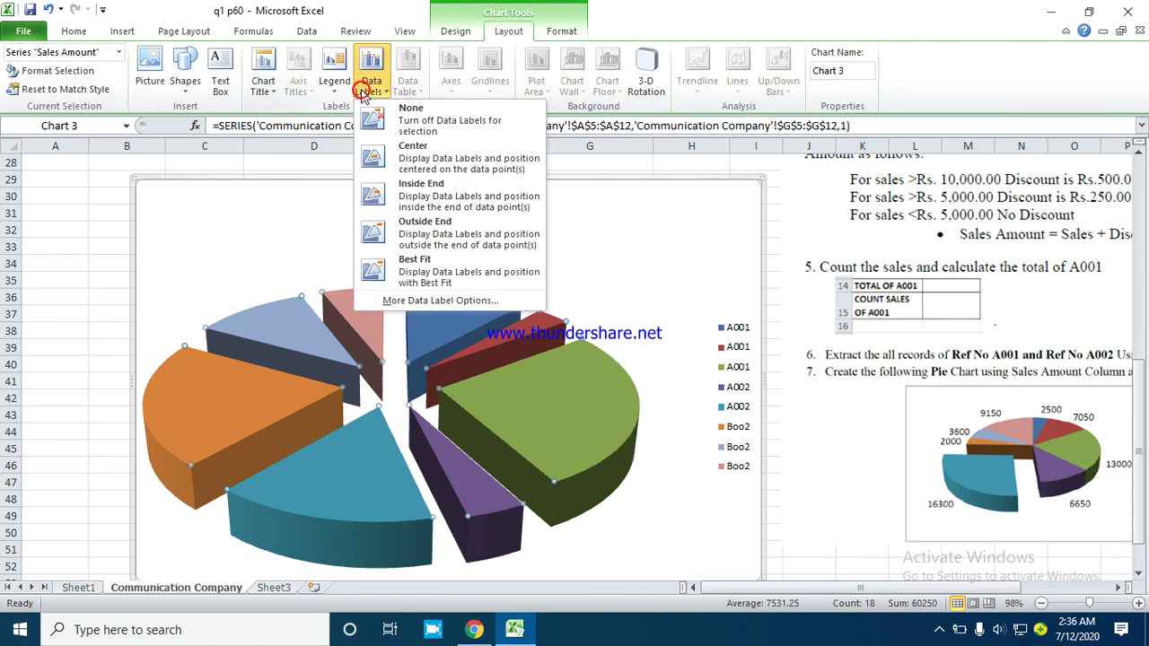
click(458, 300)
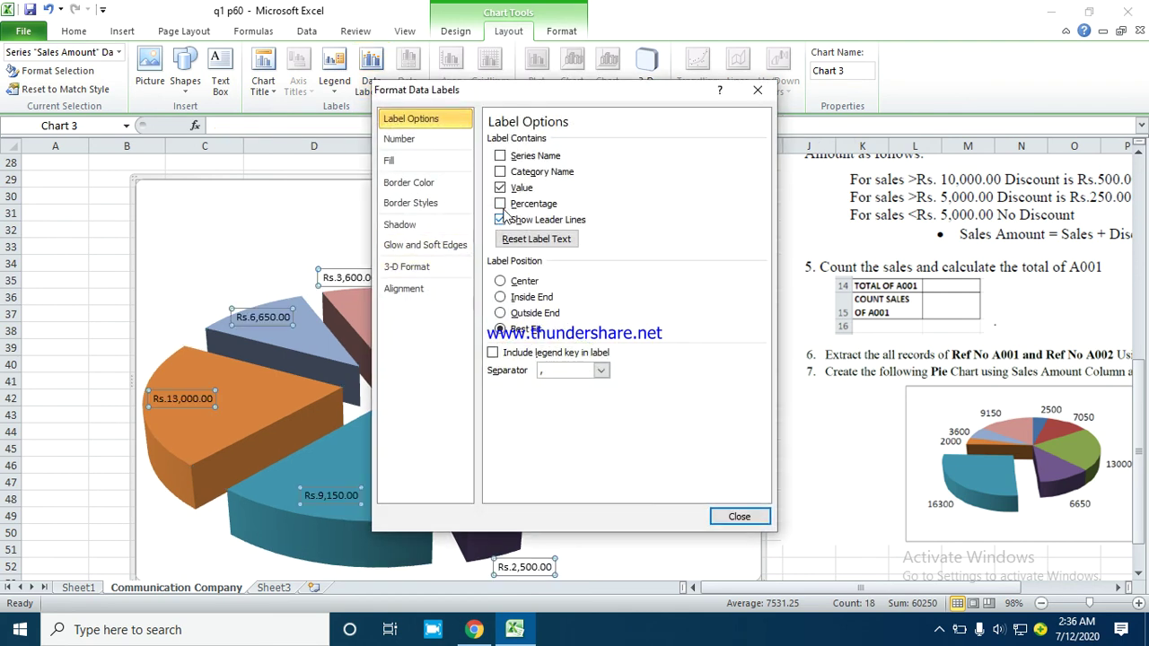
drag(486, 95, 684, 71)
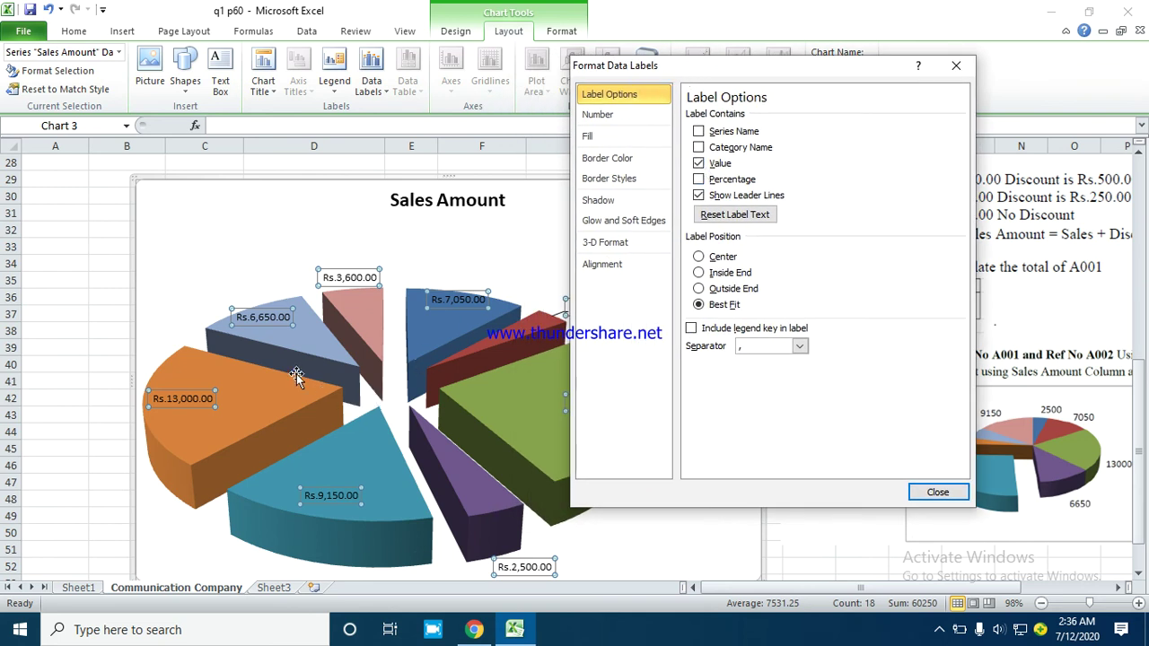
click(700, 273)
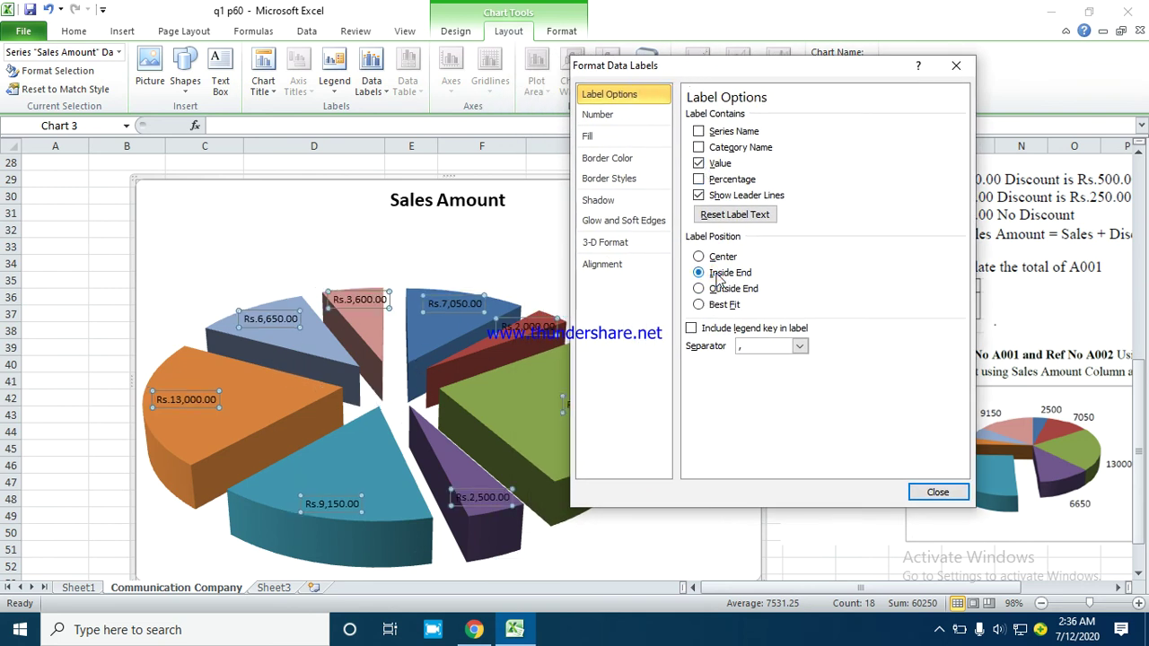
click(718, 261)
click(718, 289)
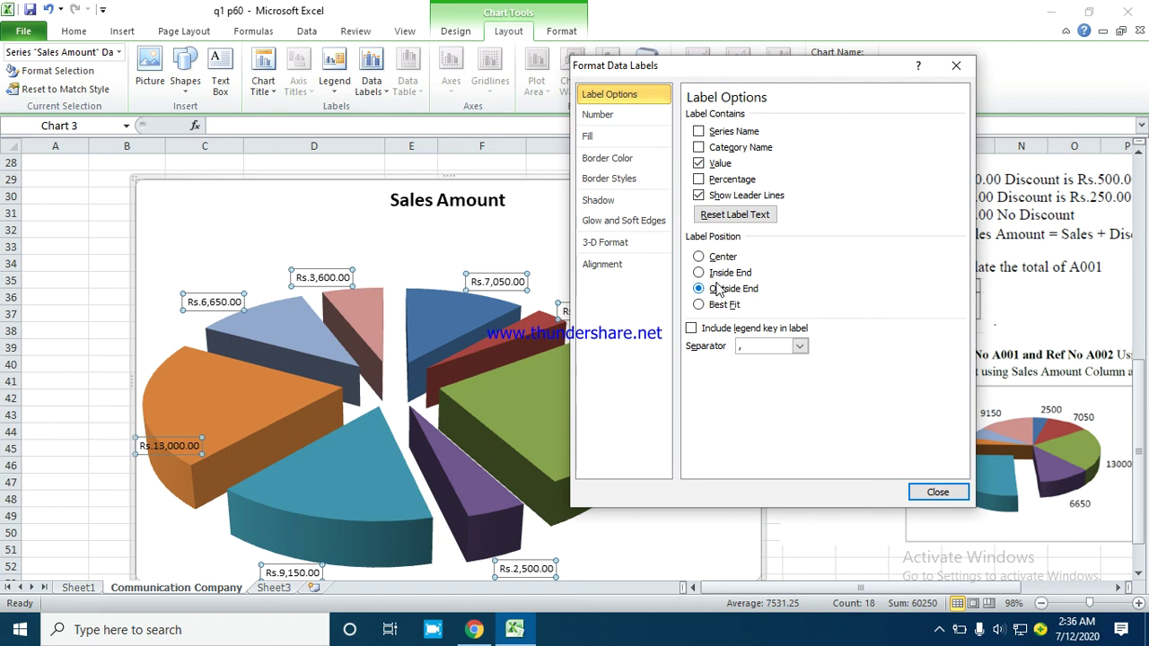
click(934, 493)
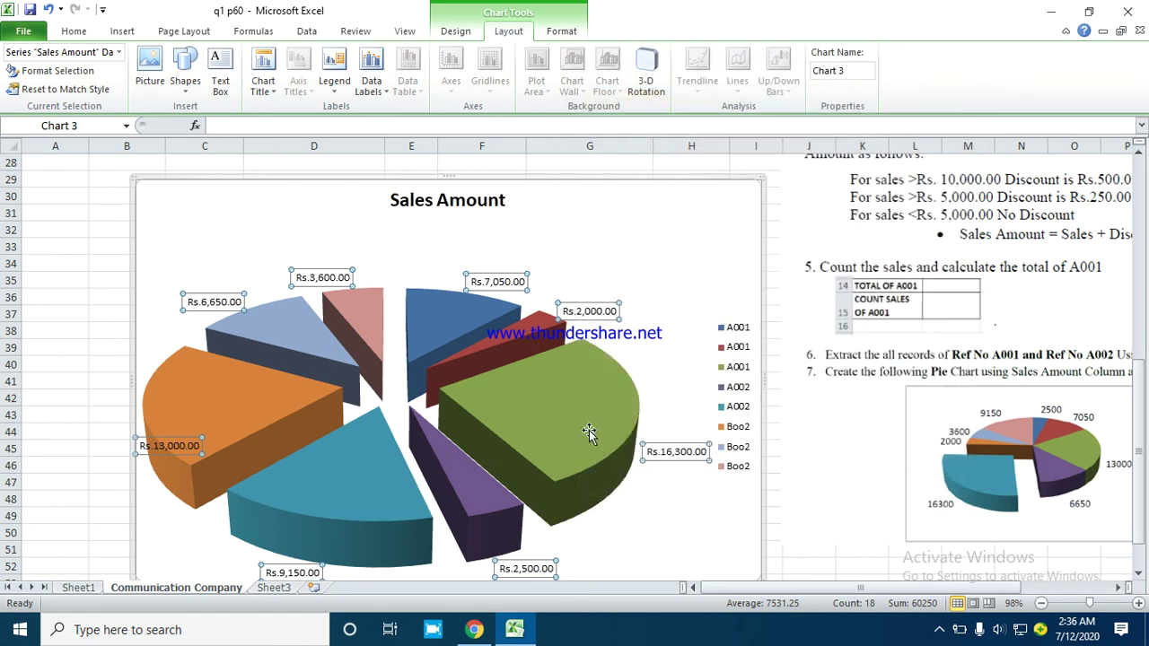
- Select only the green A001 Rs.16,300.00 slice and drag it outward from the pie
click(604, 421)
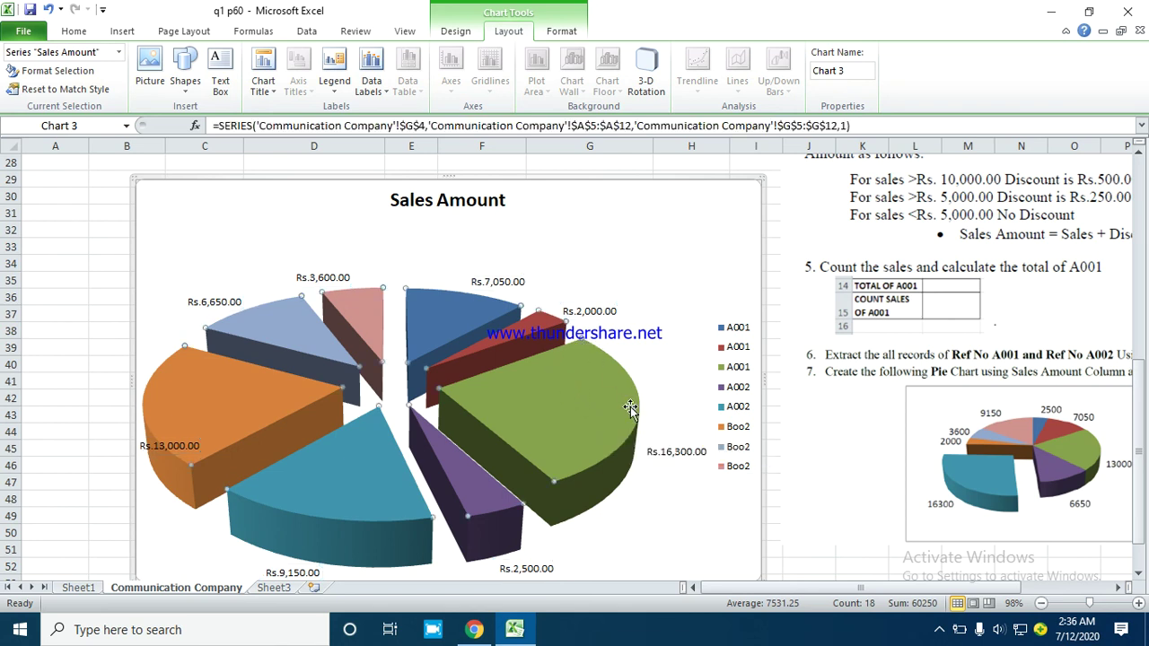
click(611, 423)
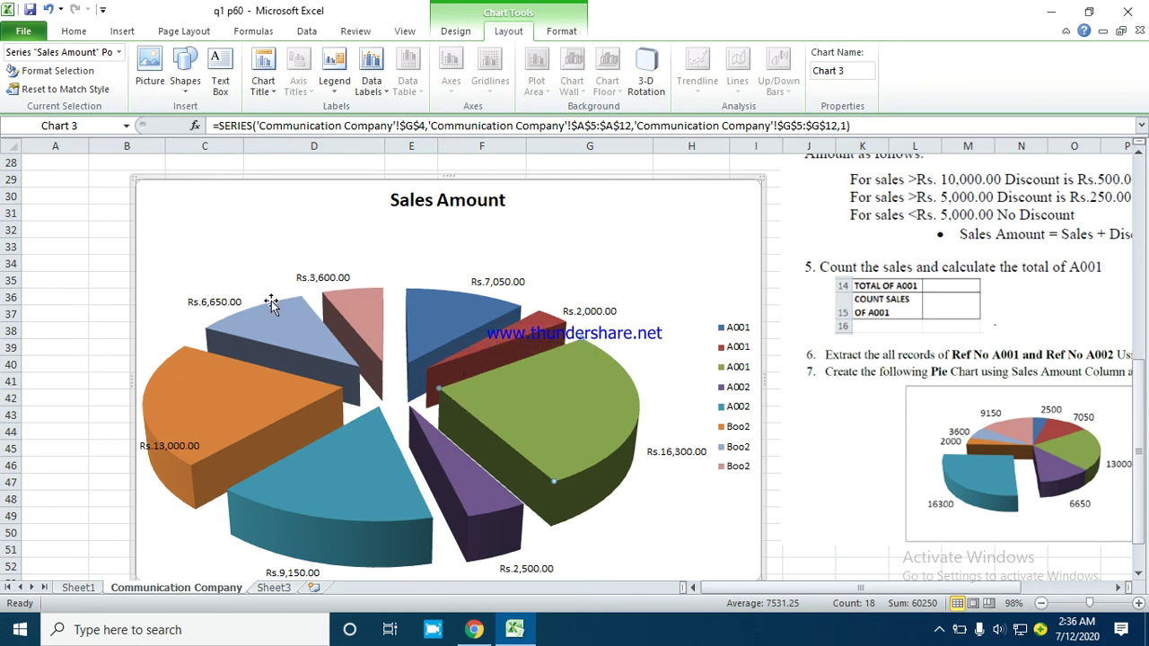
mouse_move(479, 395)
drag(478, 395, 548, 423)
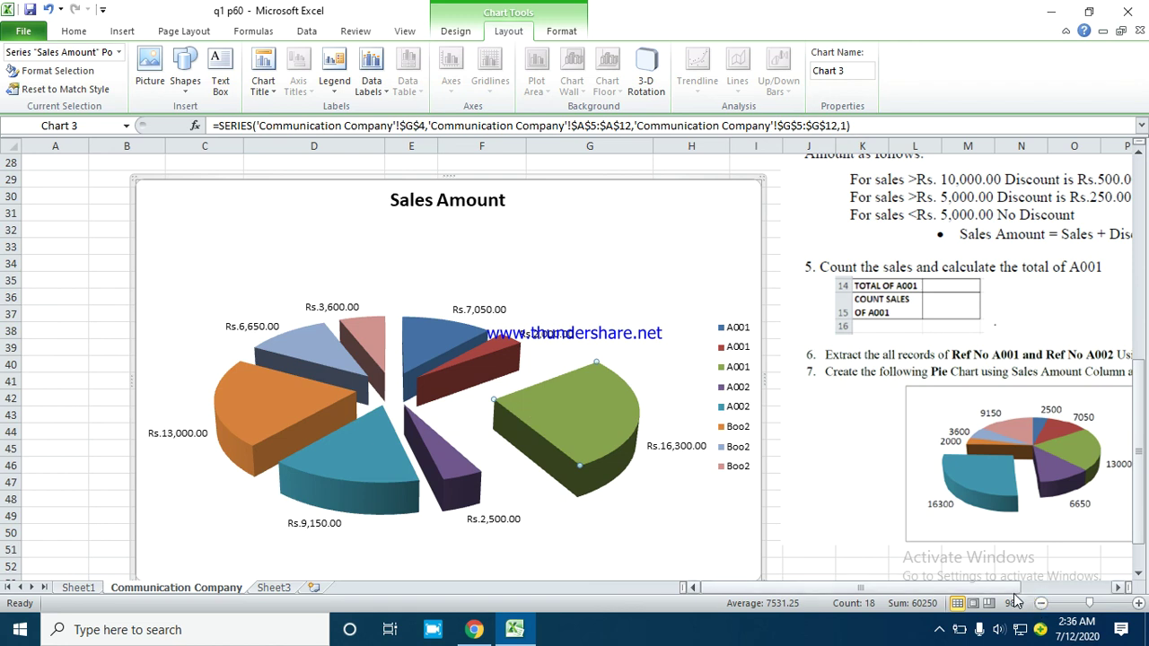
drag(1014, 591, 1070, 589)
scroll(903, 454, down, 3)
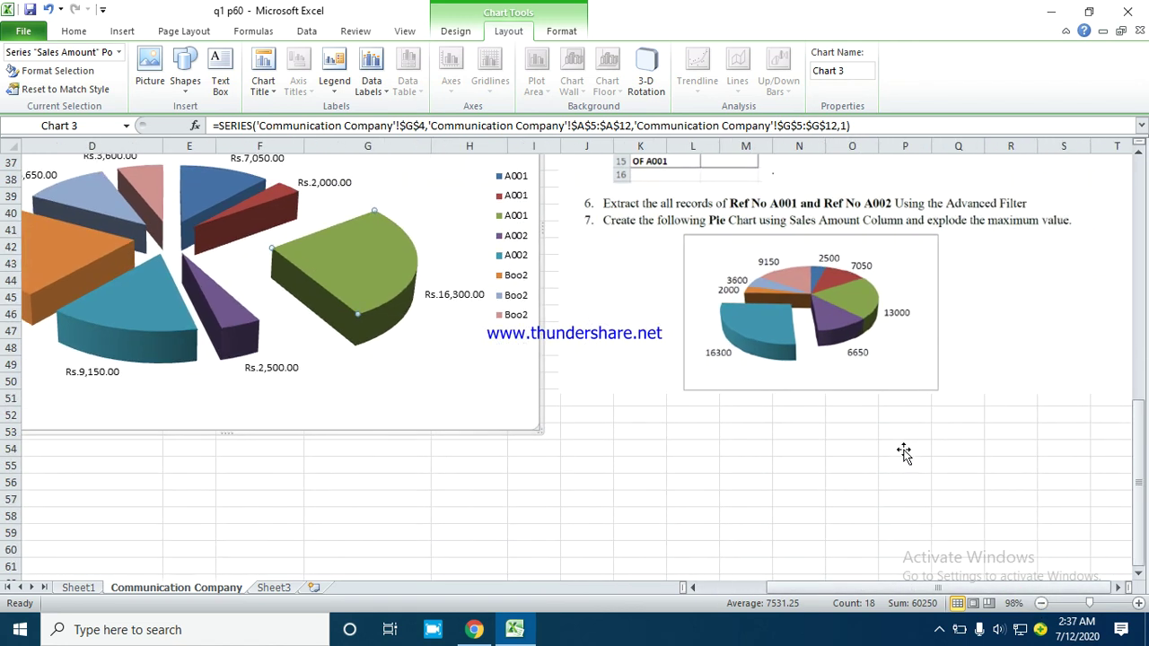
scroll(903, 455, up, 12)
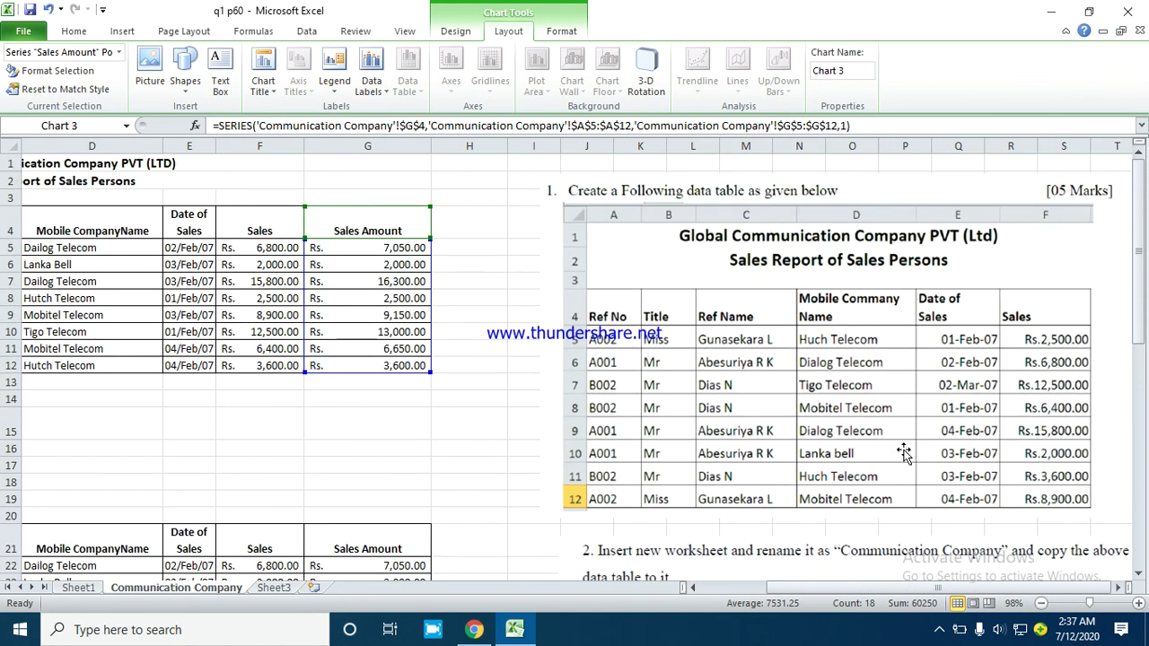
drag(887, 590, 749, 583)
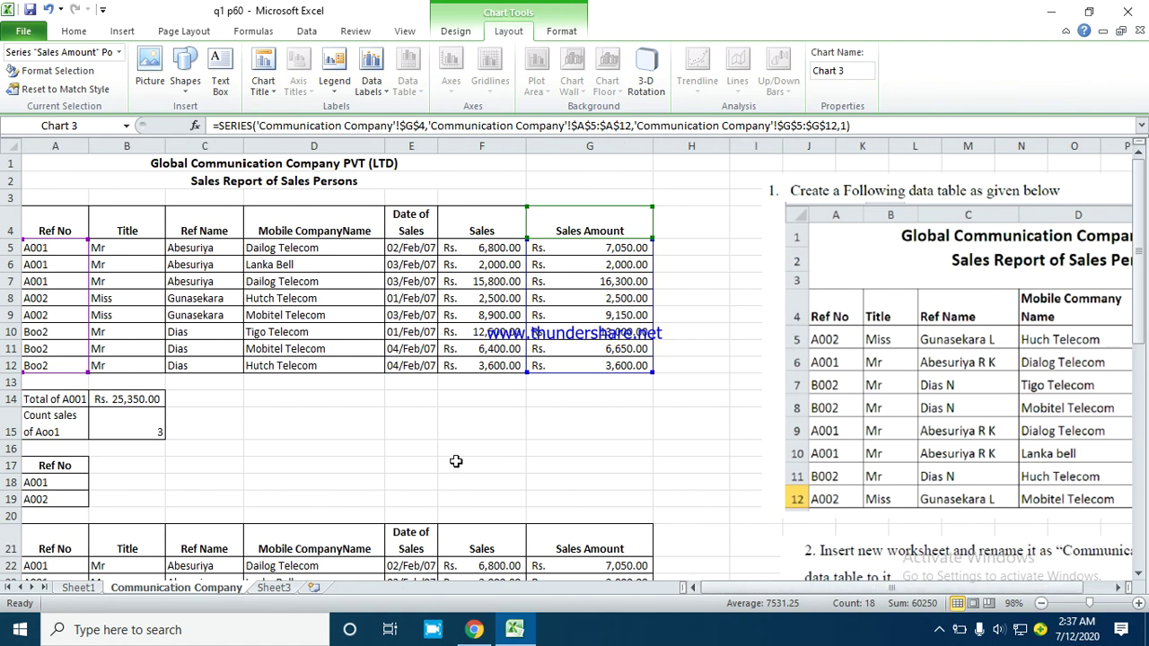
scroll(456, 462, down, 3)
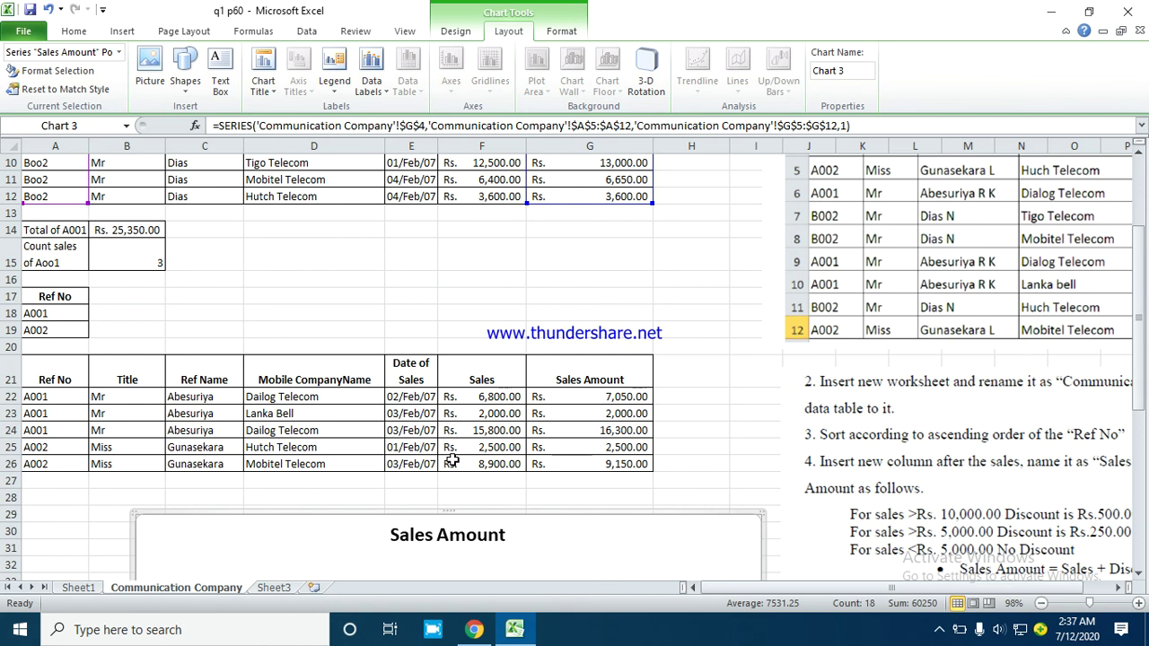
scroll(452, 461, down, 2)
scroll(453, 463, up, 3)
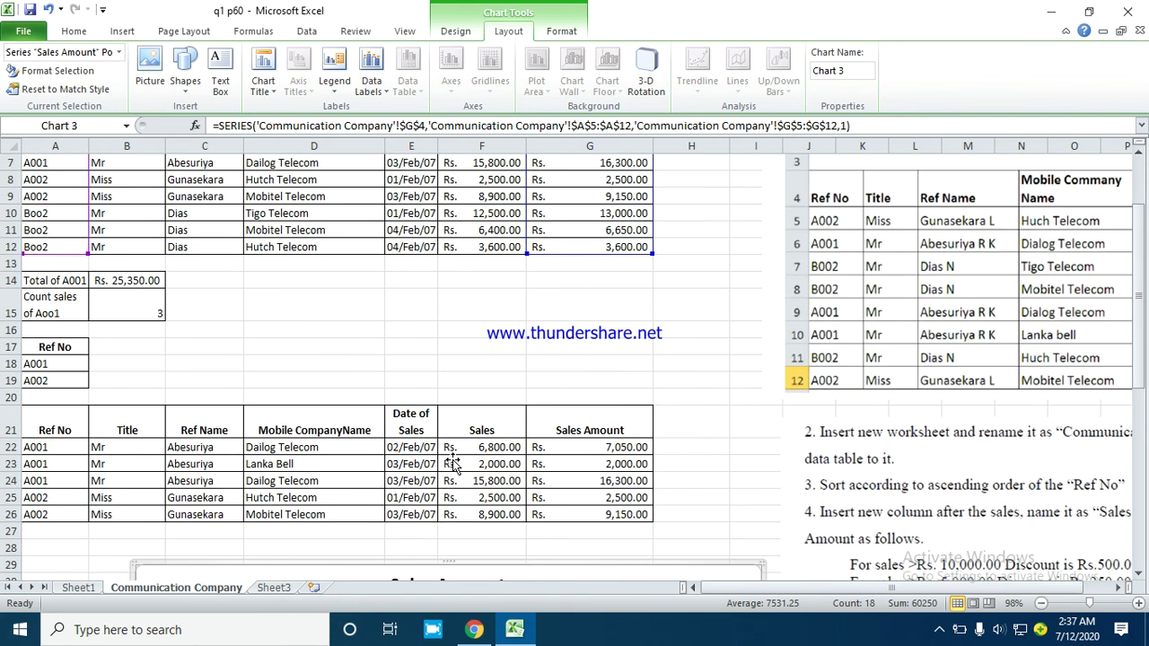
scroll(453, 463, up, 2)
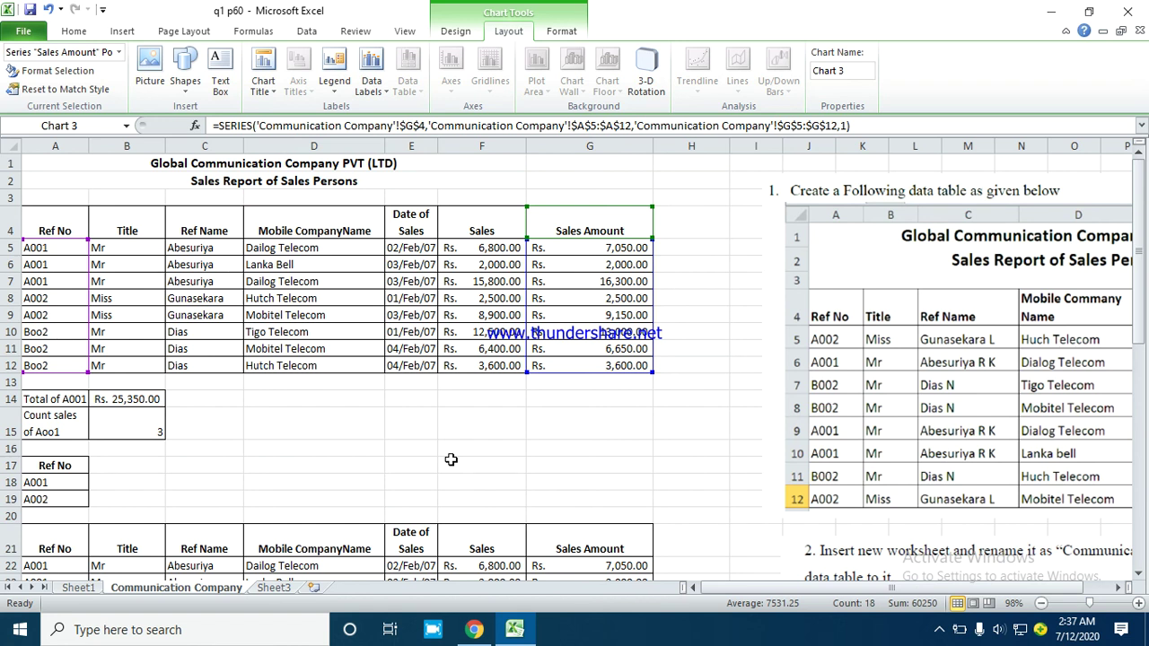
click(441, 414)
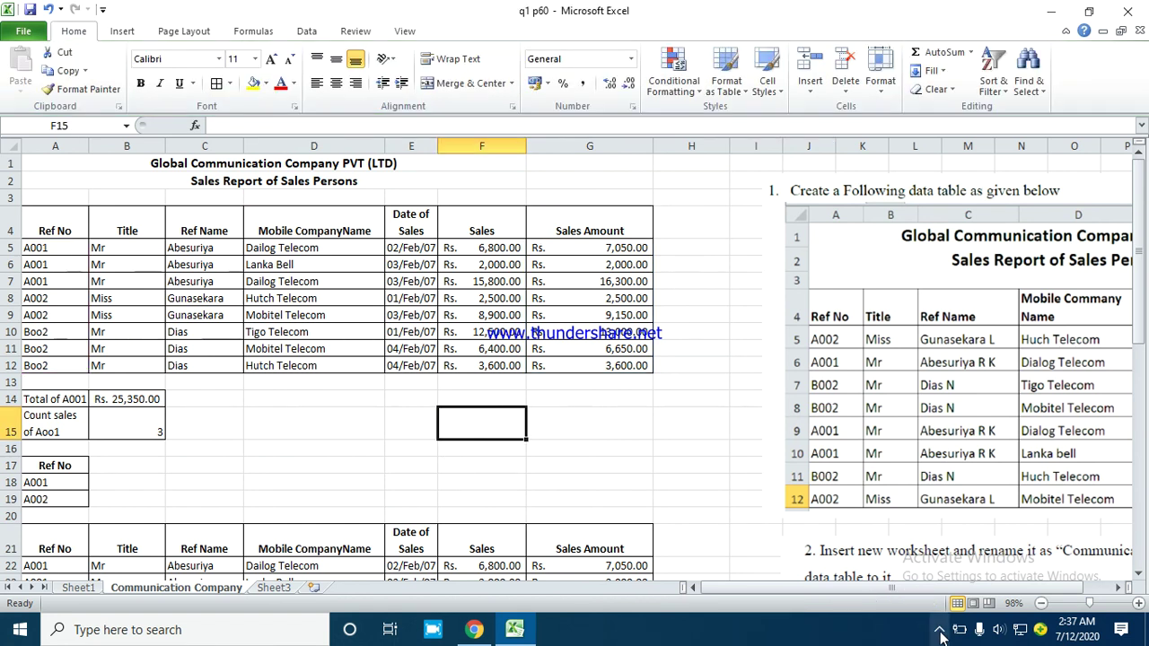